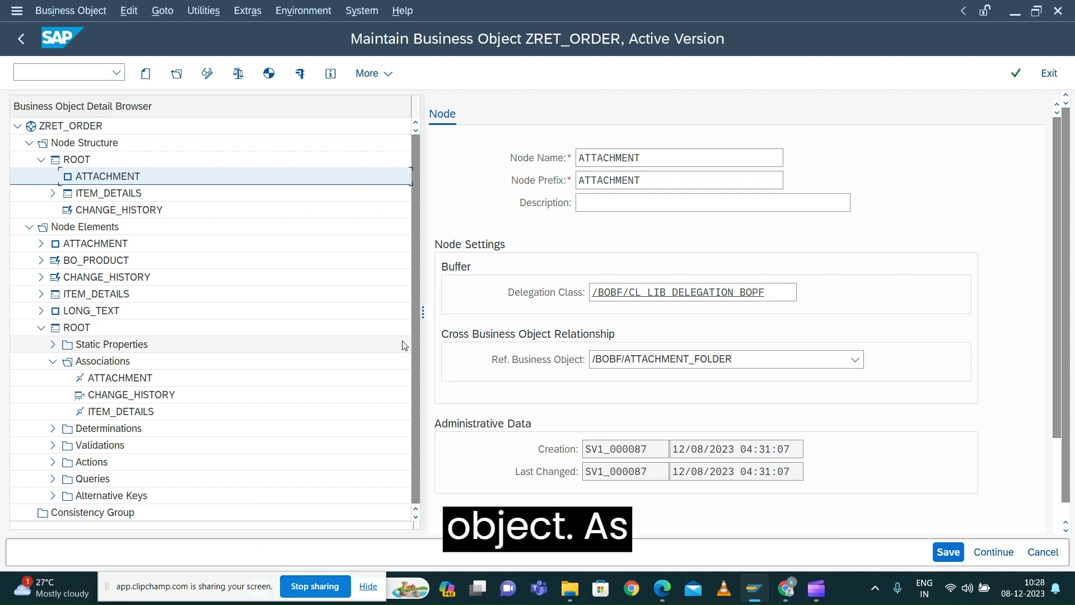
Step: Review the ATTACHMENT node's delegation class and referenced business object in ZRET_ORDER
click(85, 177)
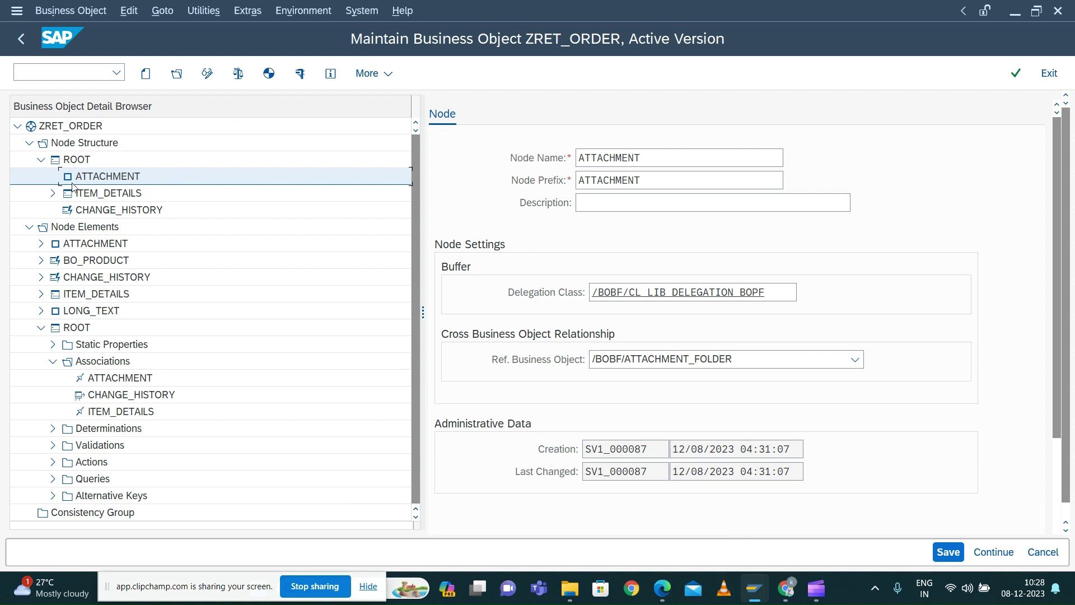
click(773, 292)
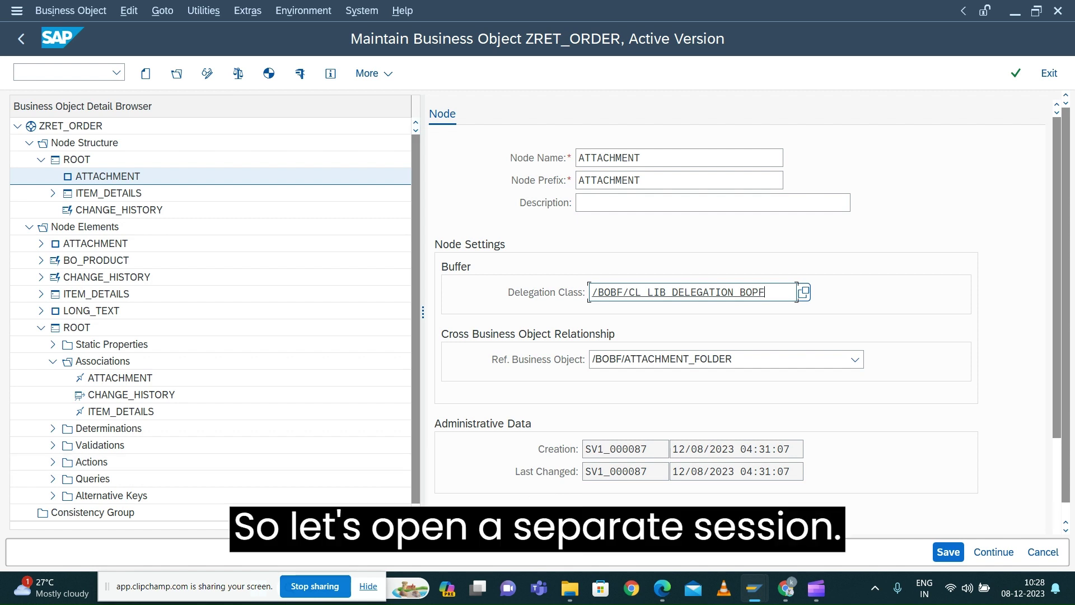
Step: Switch to the other open SAP session, run transaction SPRO and display the SAP Reference IMG
mouse_move(754, 588)
click(849, 551)
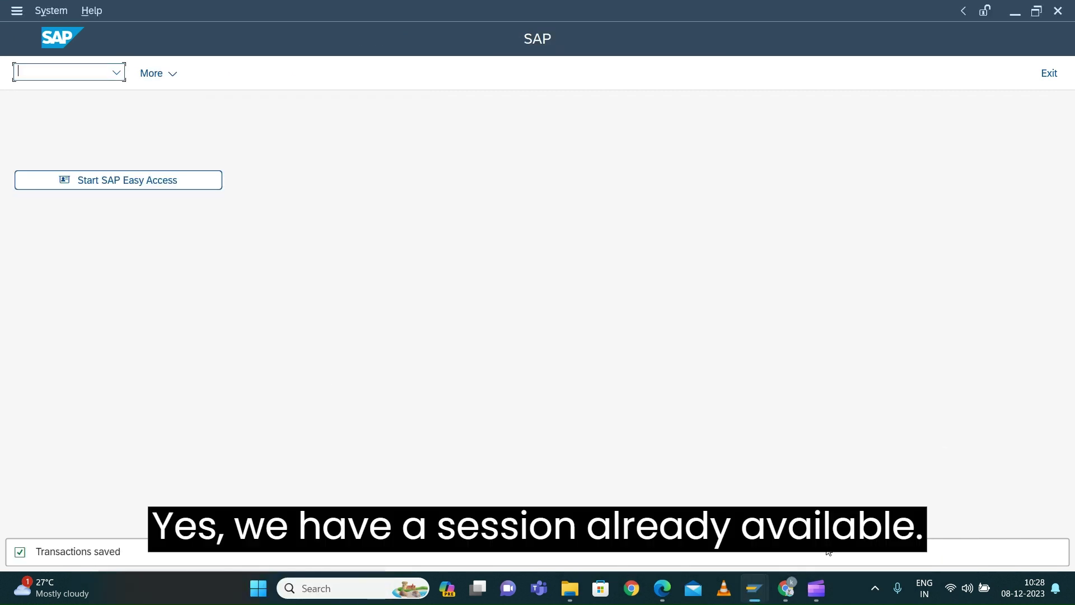
click(144, 179)
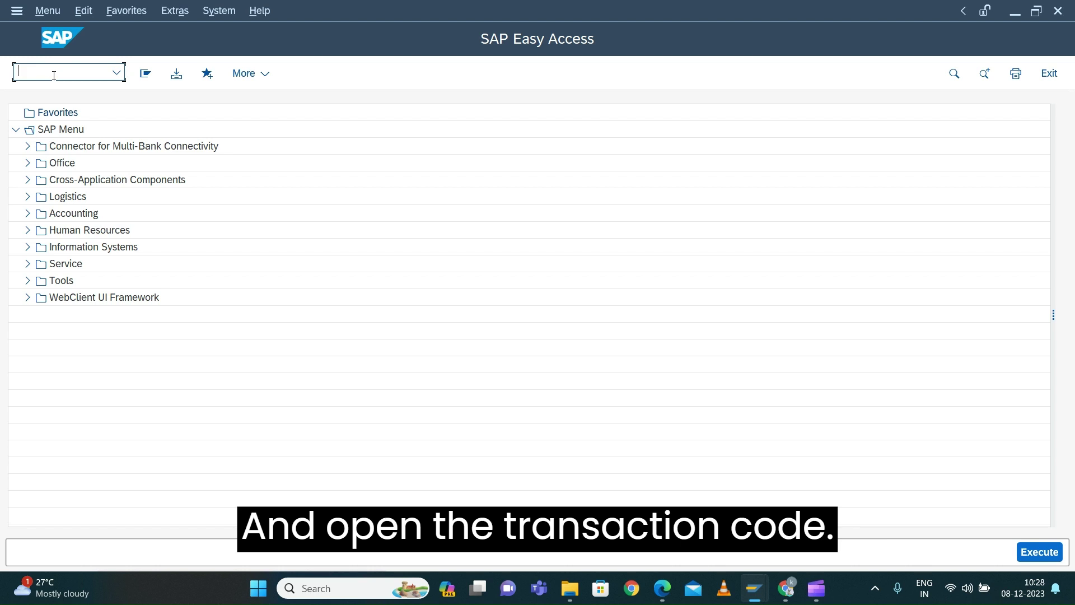
text(SPR)
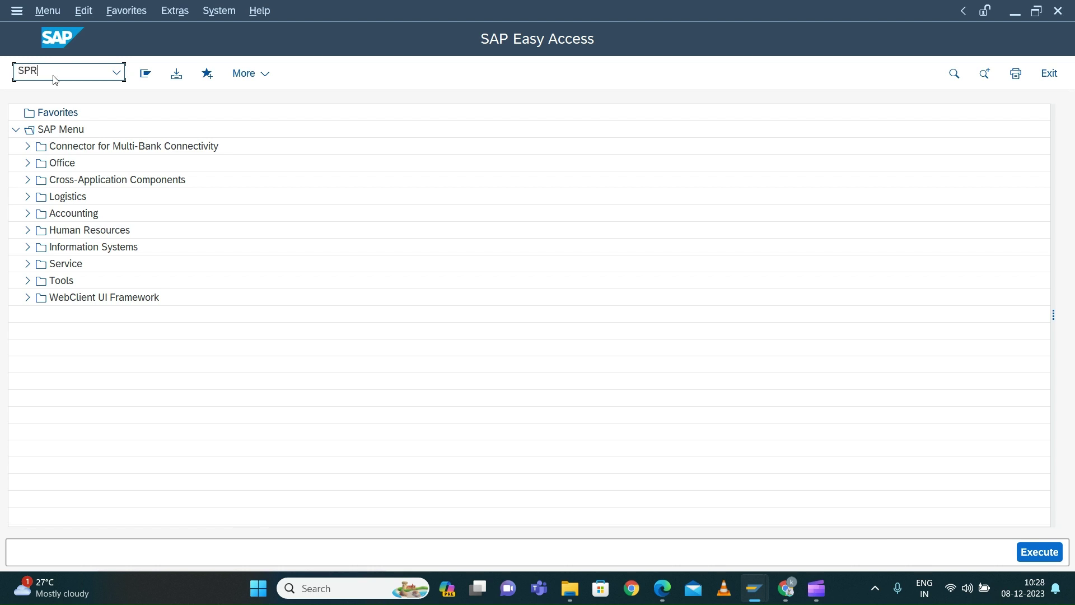
text(O)
key(Return)
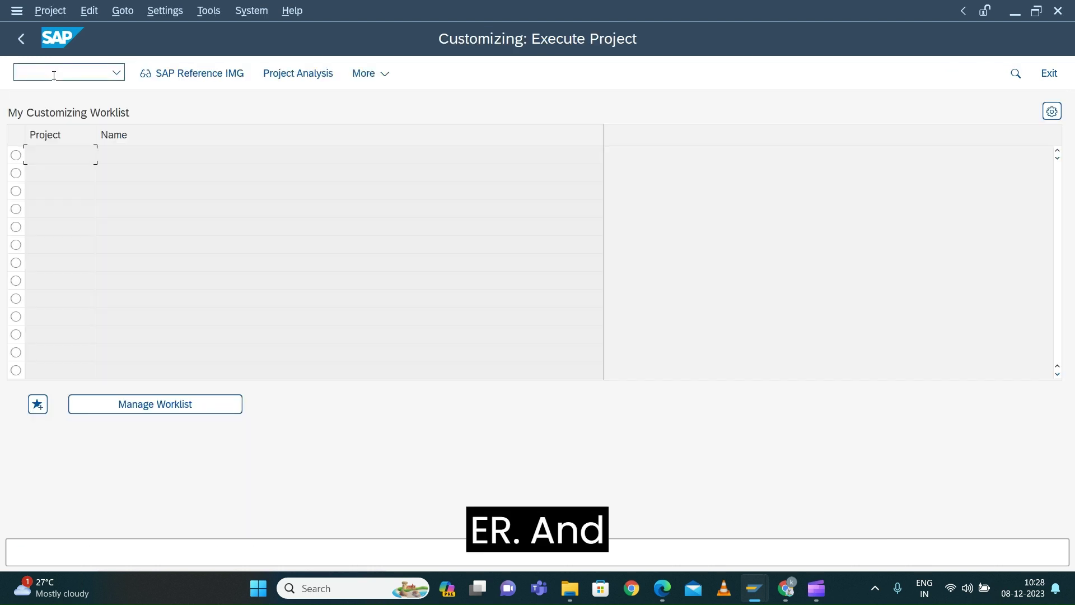
click(174, 78)
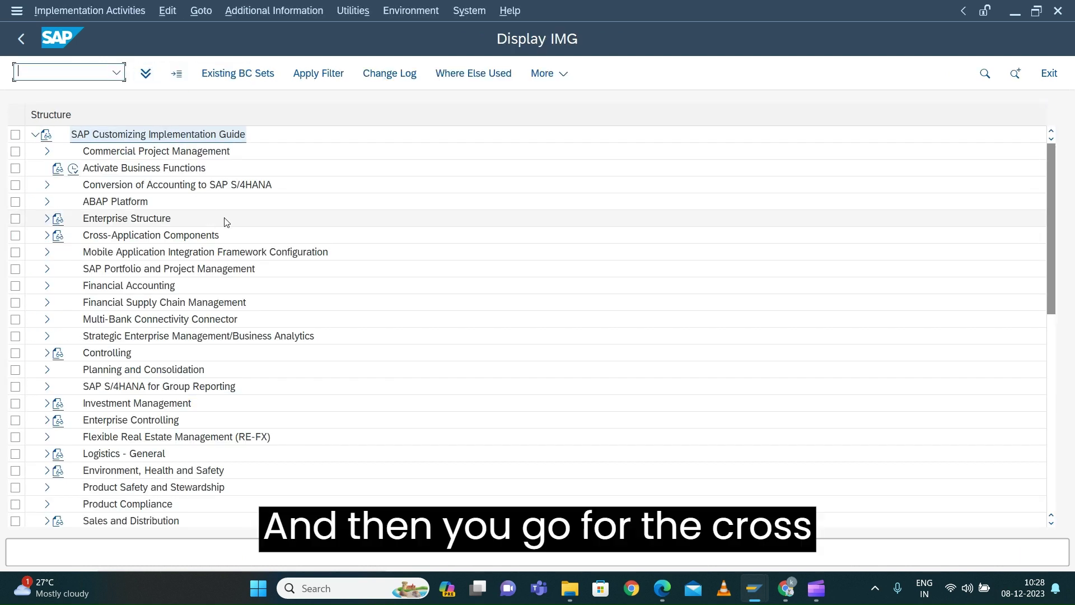
Step: Expand Cross-Application Components, Processes and Tools for Enterprise Applications, down to Reusable Objects and Functions for BOPF Environment
click(217, 235)
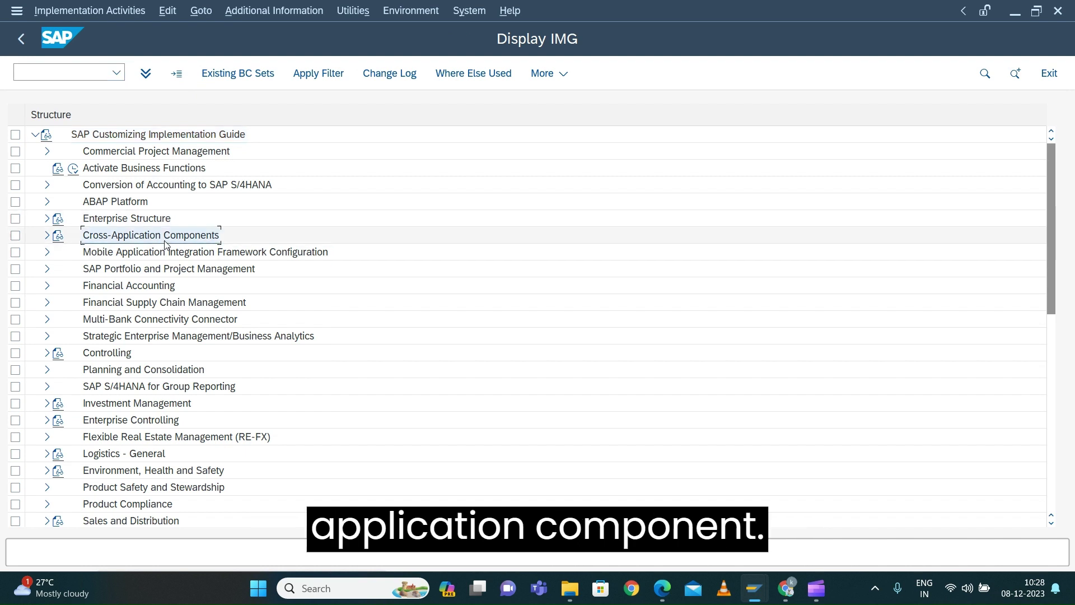
click(47, 236)
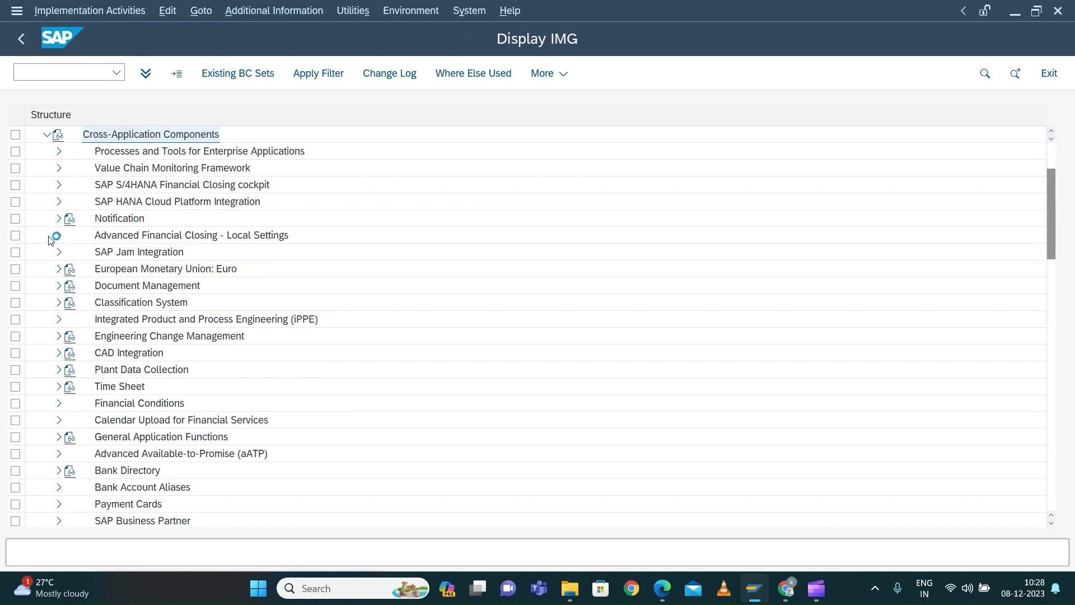
click(145, 157)
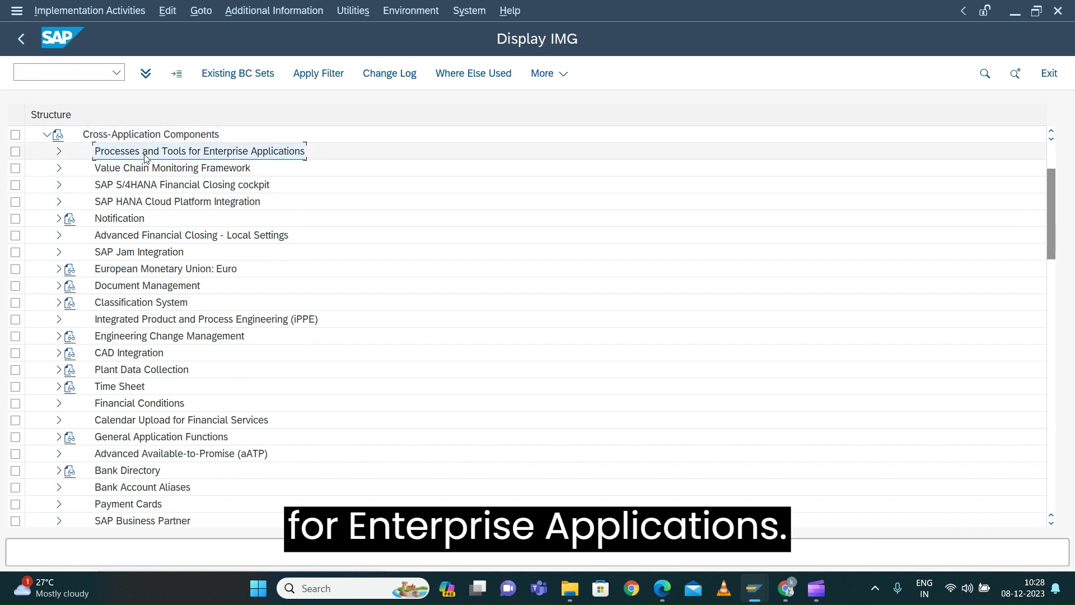
click(58, 151)
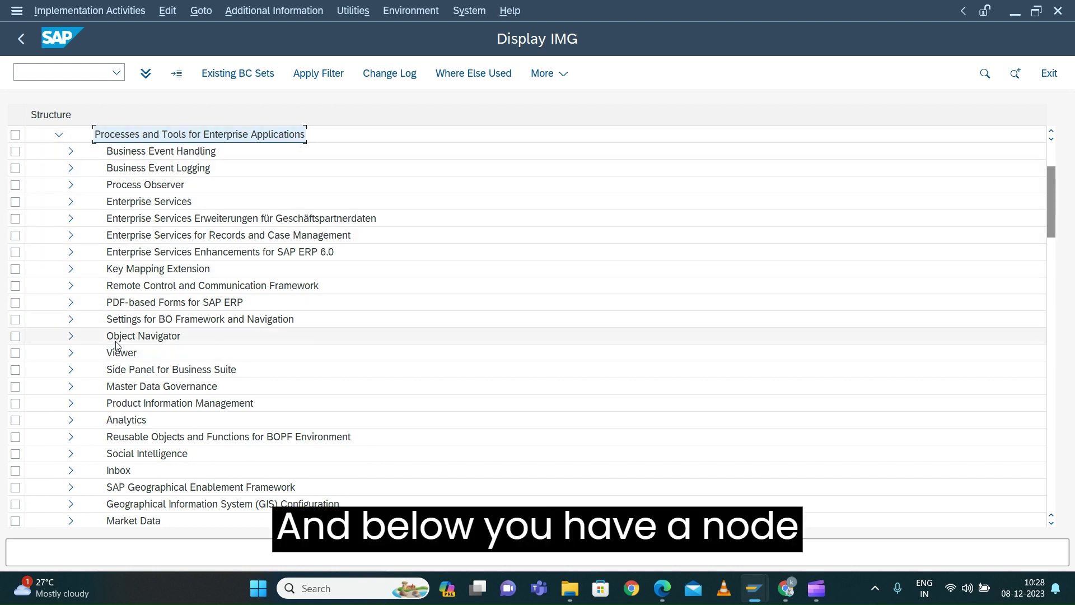
click(121, 443)
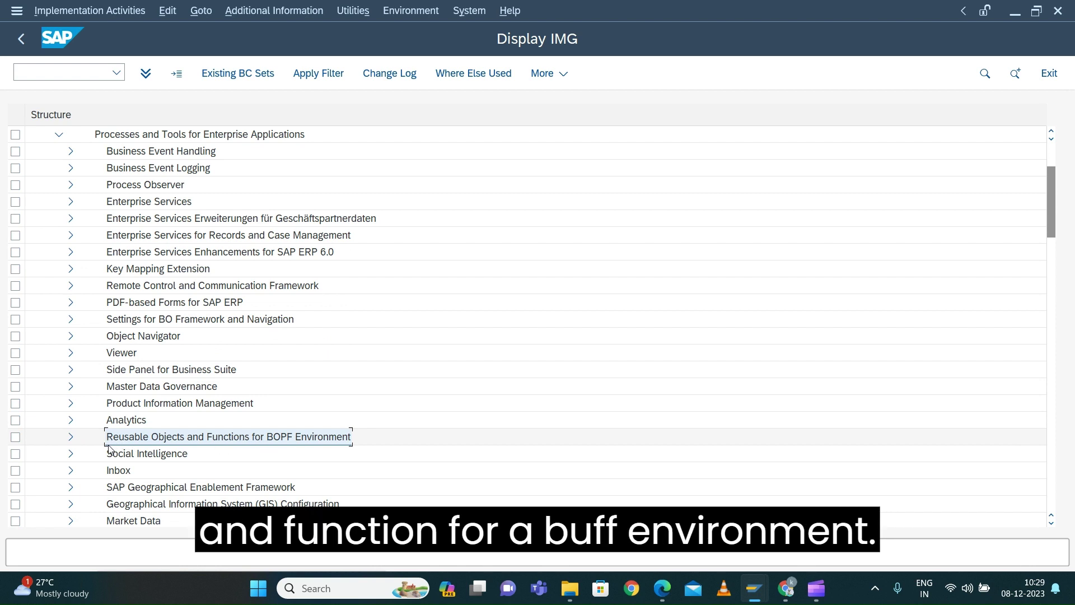
click(71, 437)
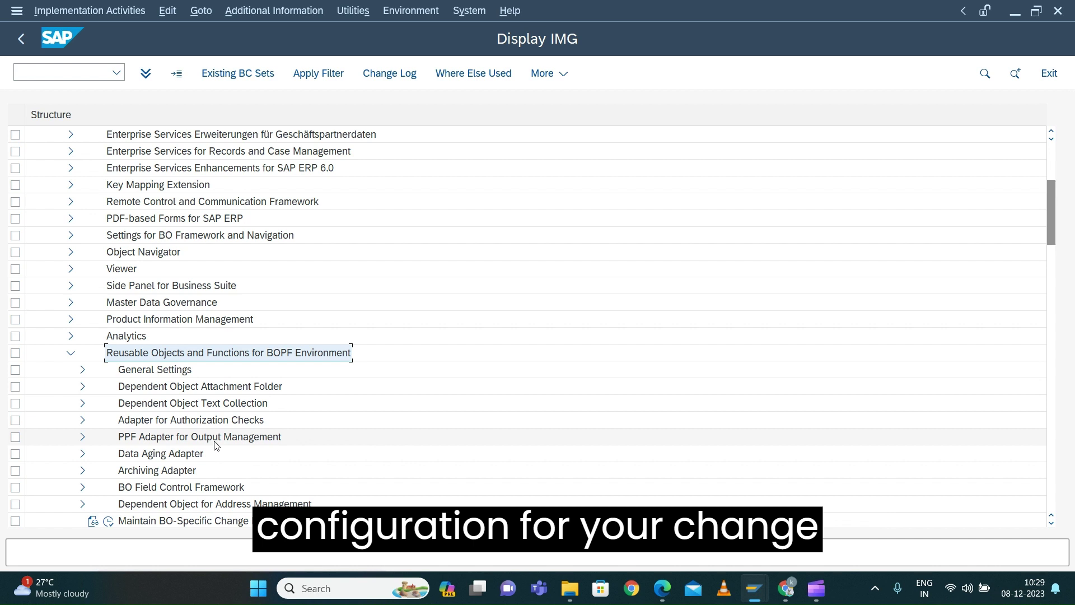
Step: Look through the configuration nodes under Reusable Objects and Functions for BOPF Environment, from text collection to address management
click(205, 404)
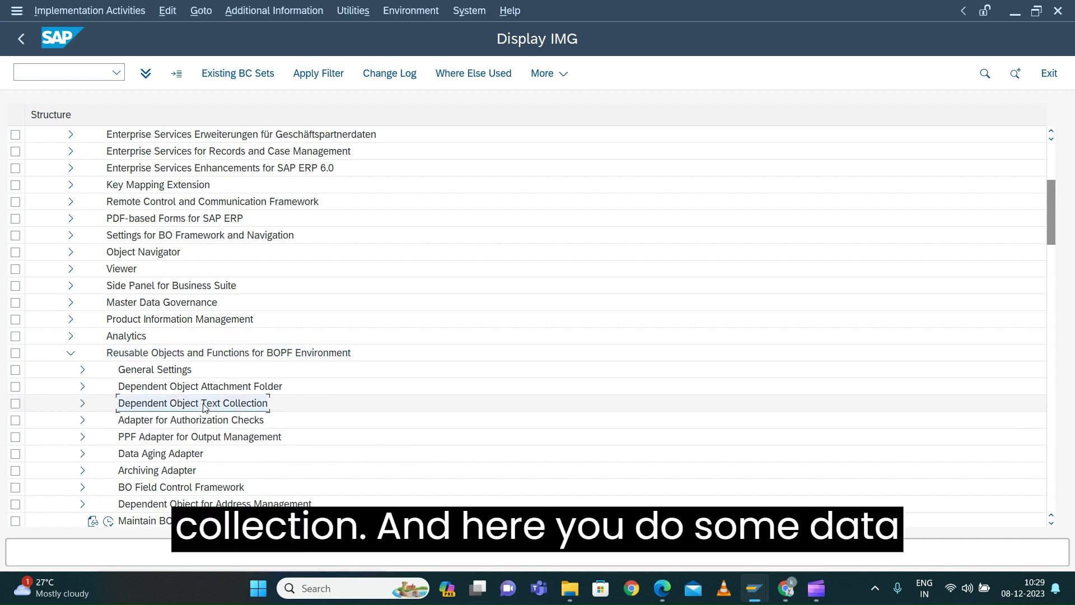
click(172, 458)
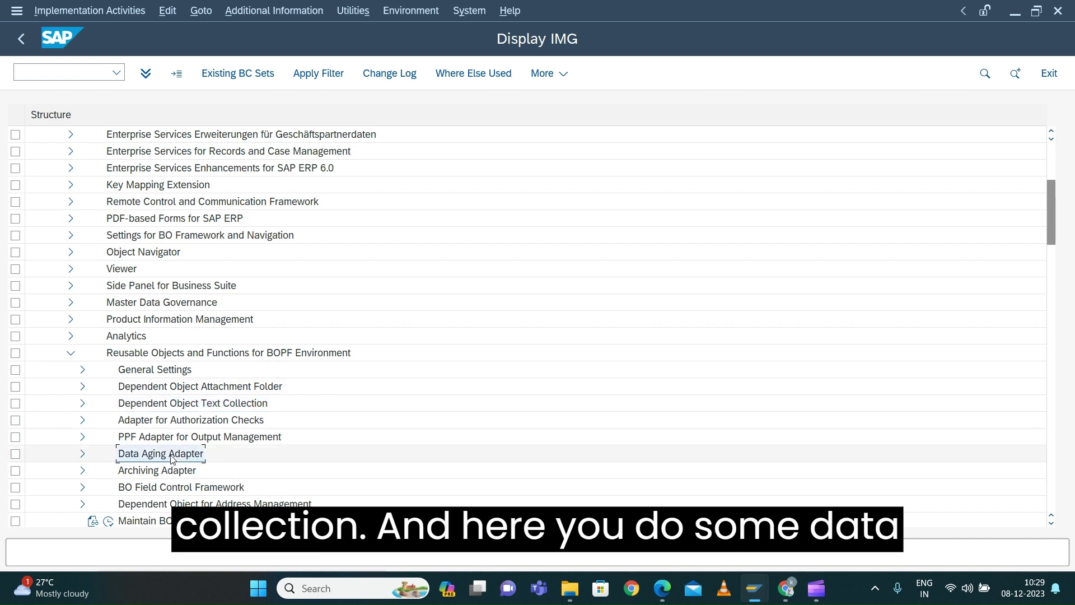
click(172, 469)
click(173, 439)
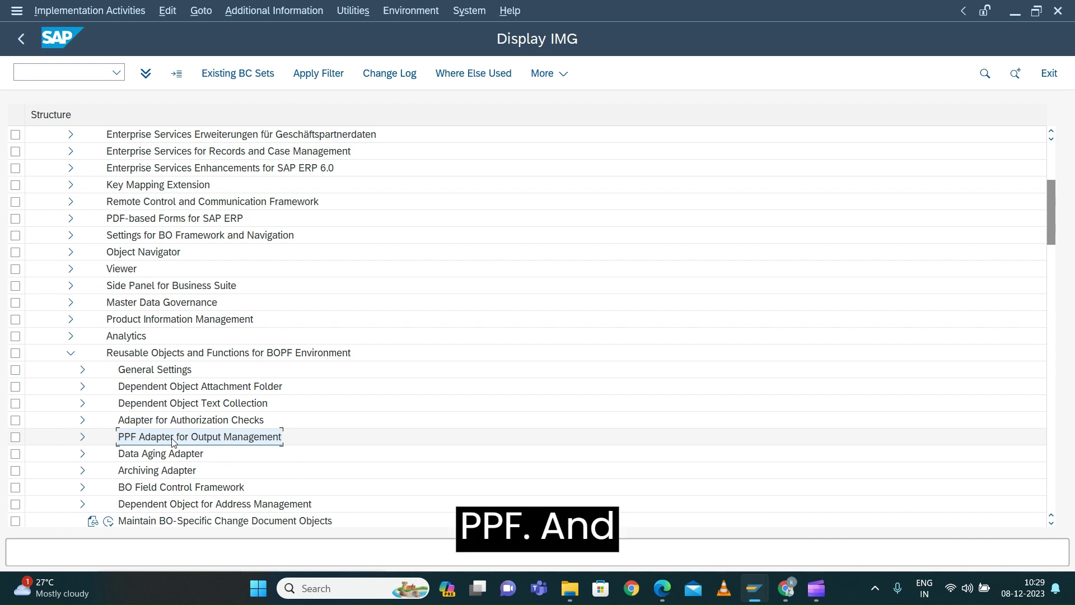
click(161, 489)
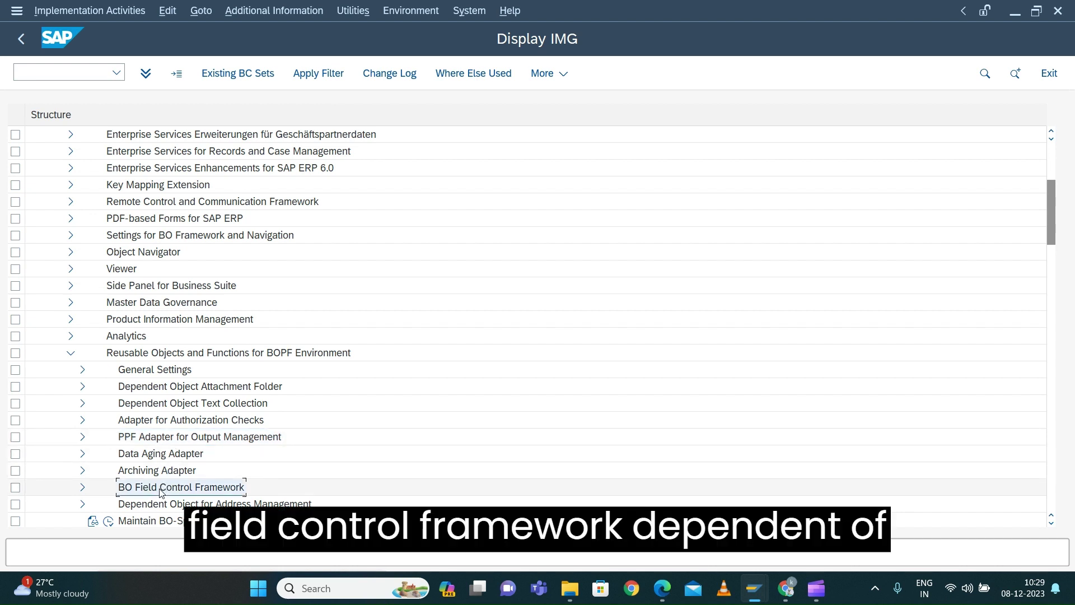
click(161, 505)
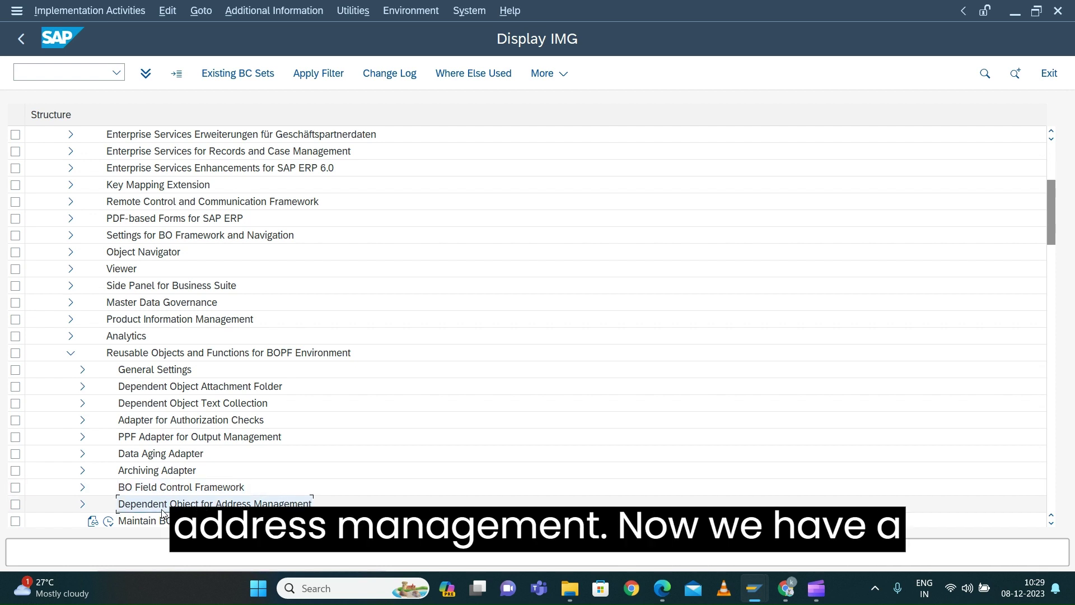
Step: Execute the Maintain Attachment Type Schema activity under Dependent Object Attachment Folder
click(163, 387)
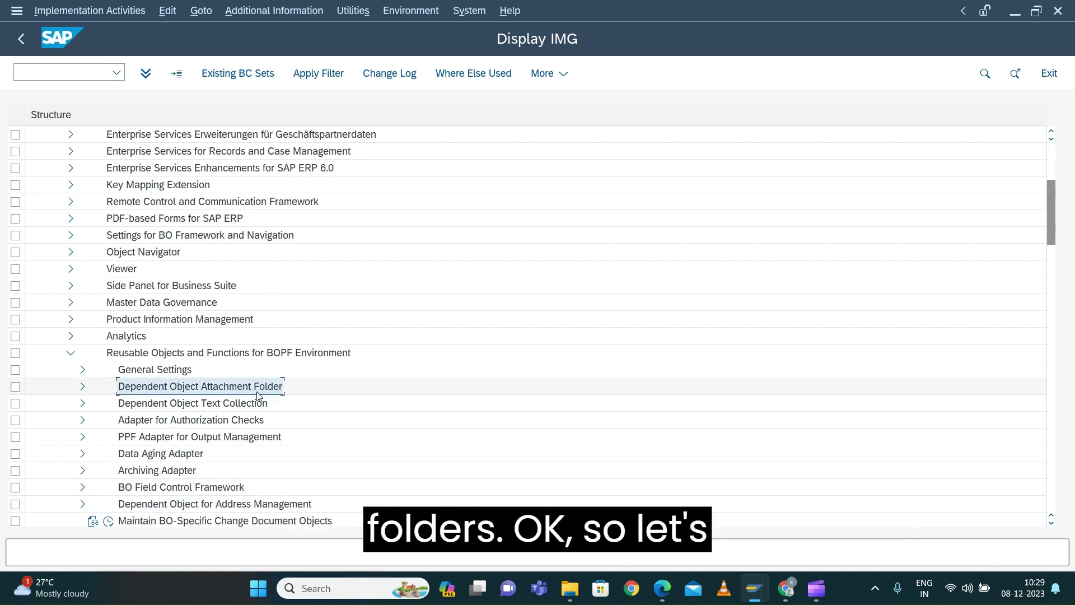
click(83, 387)
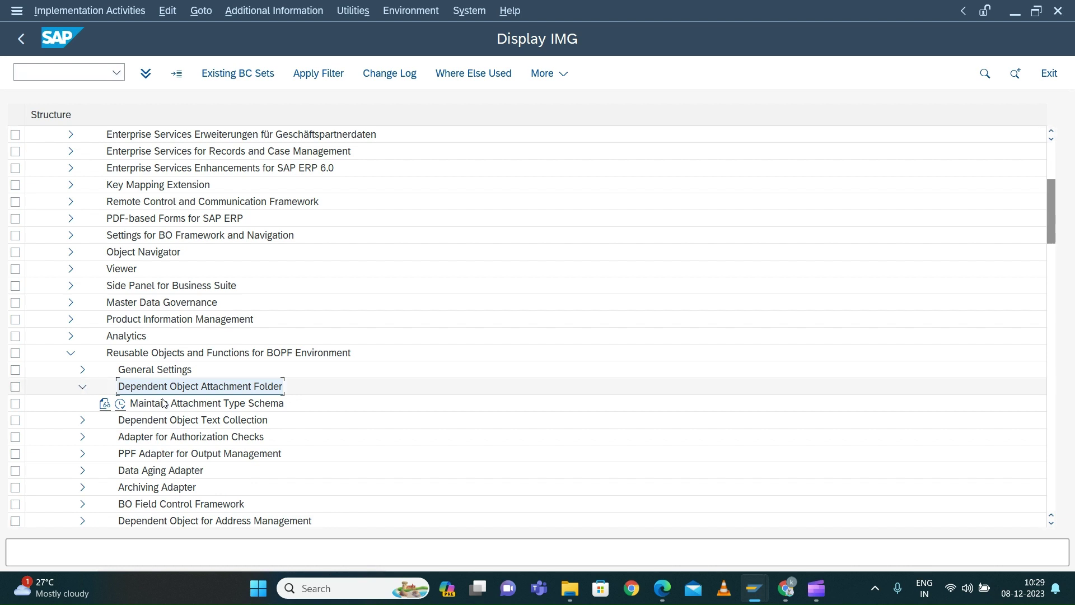
click(120, 406)
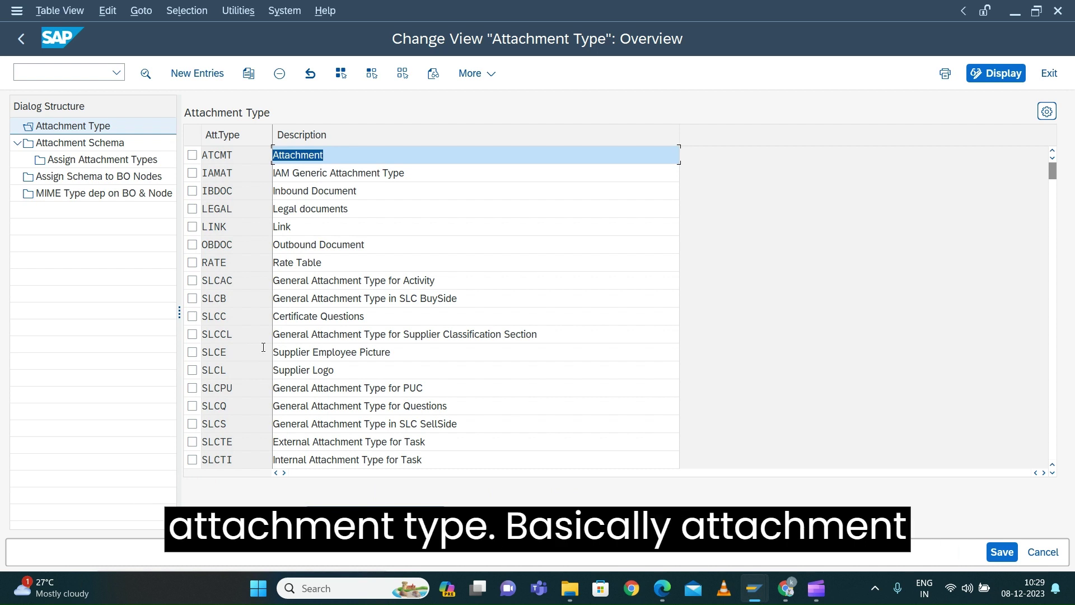
Step: Examine the ID and description of the existing attachment type ATCMT and return to the attachment type overview
click(207, 157)
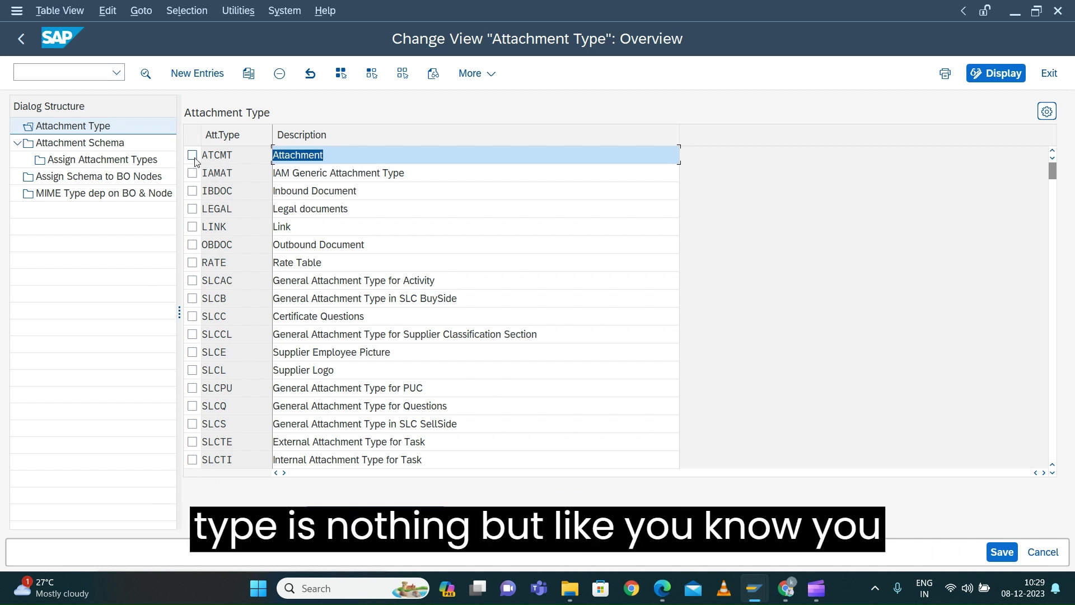
double_click(223, 157)
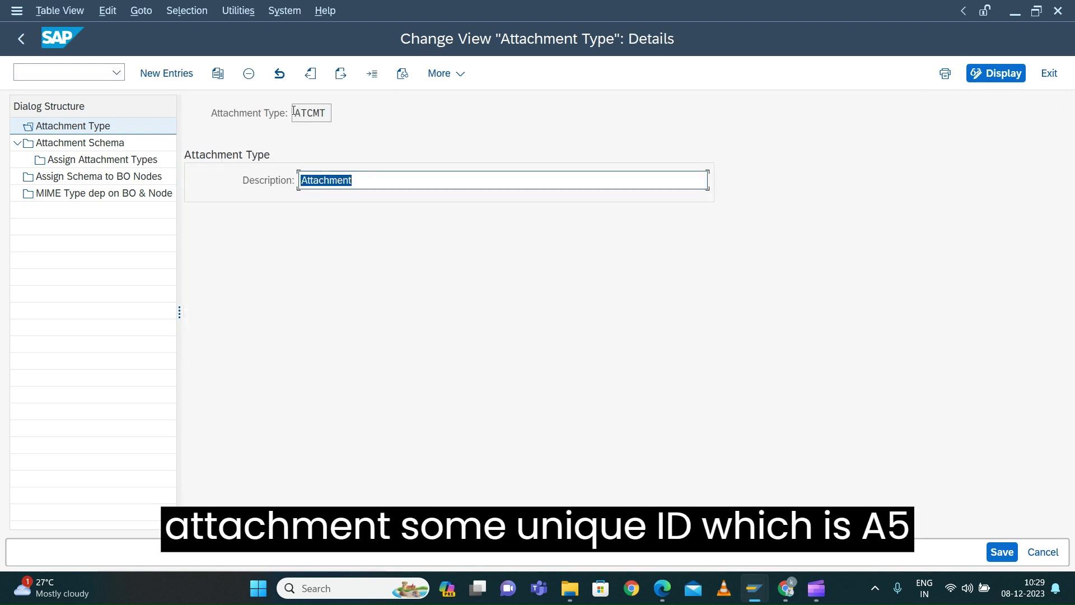
drag(292, 114, 325, 114)
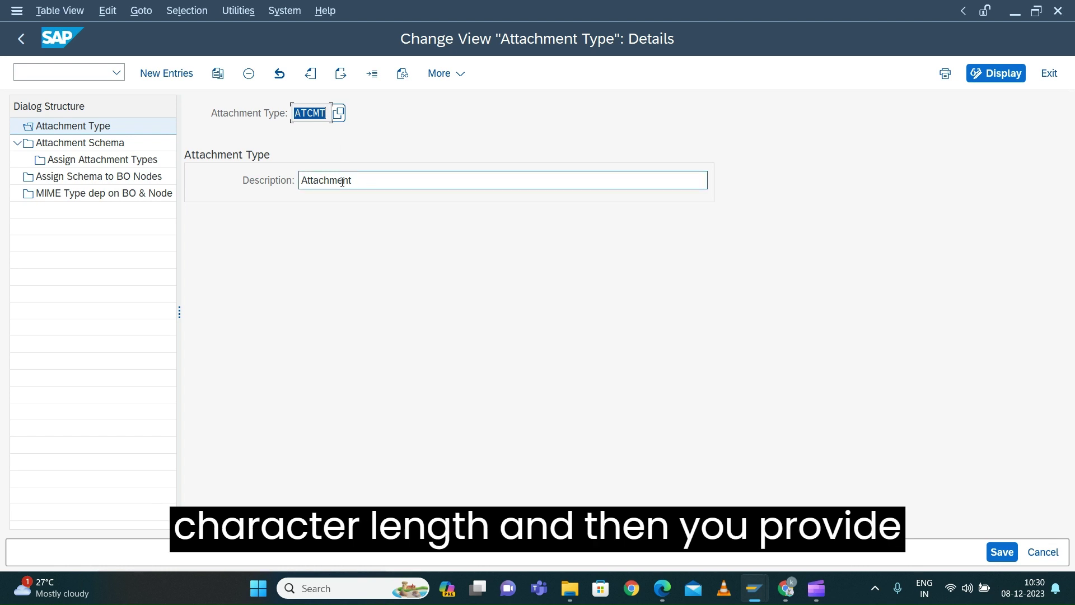
click(21, 38)
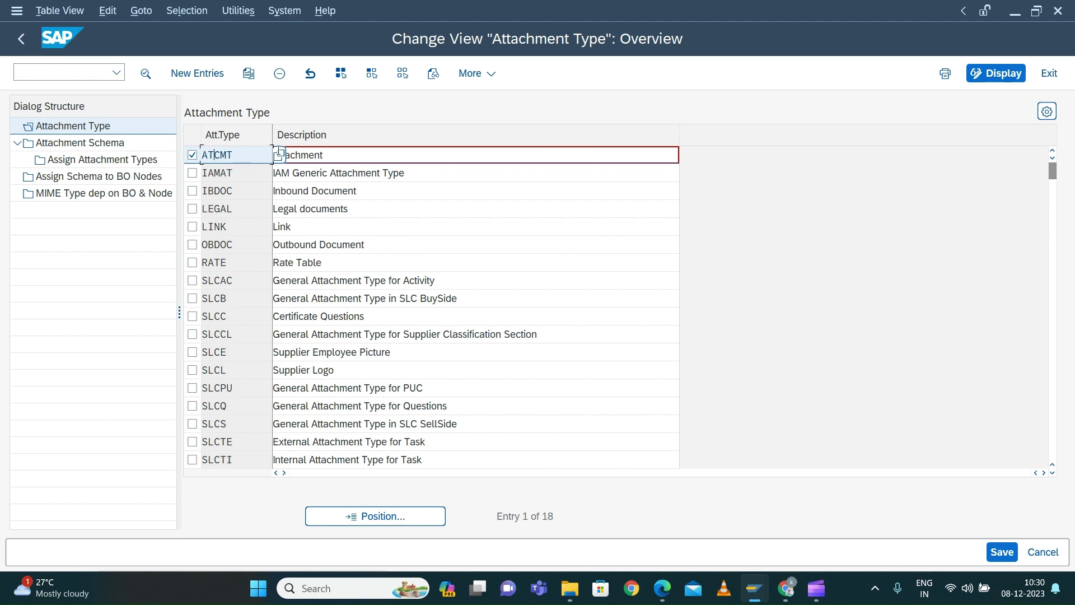
double_click(248, 152)
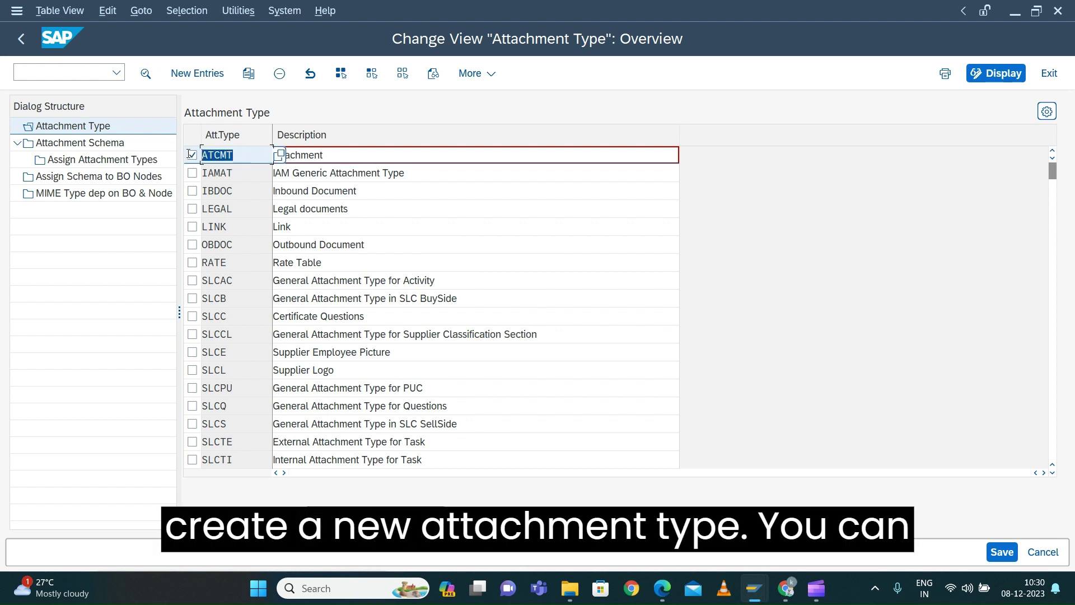
Step: Add a new attachment type ZORD with the description "Order attachment"
click(198, 77)
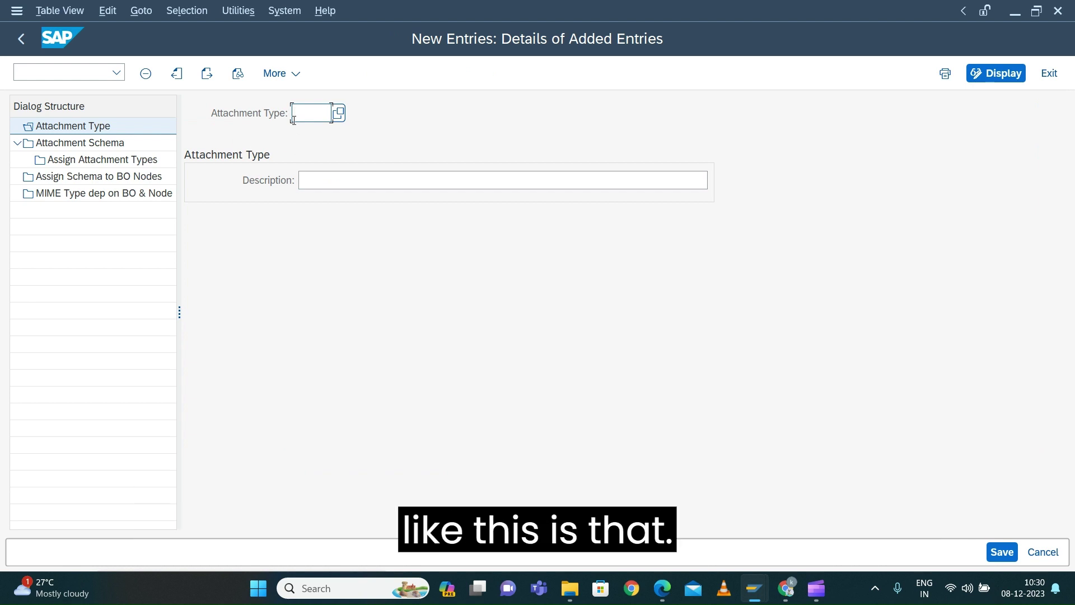
text(zord)
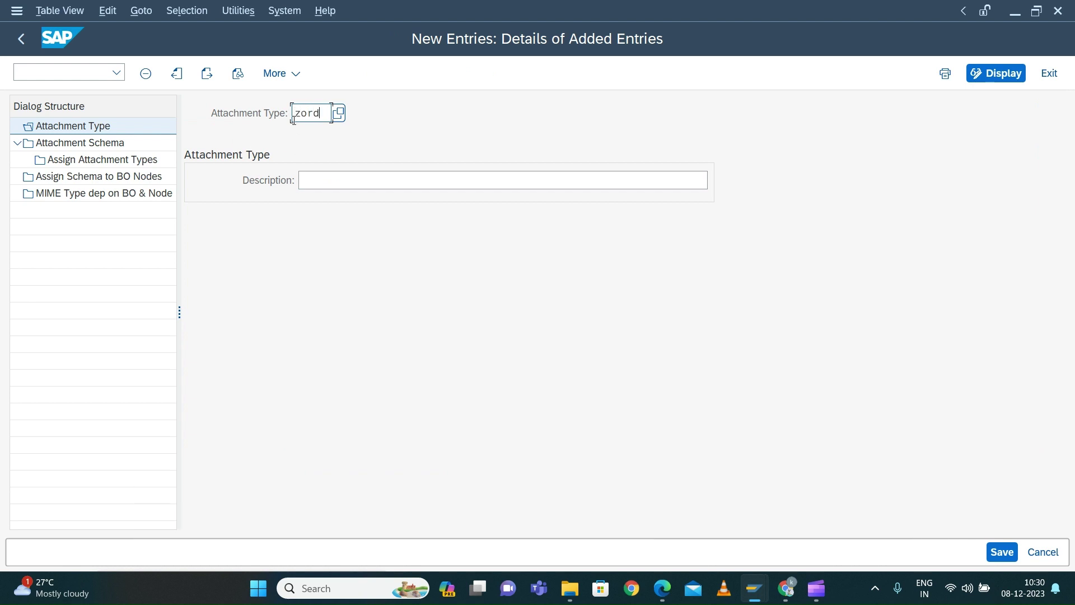
key(Tab)
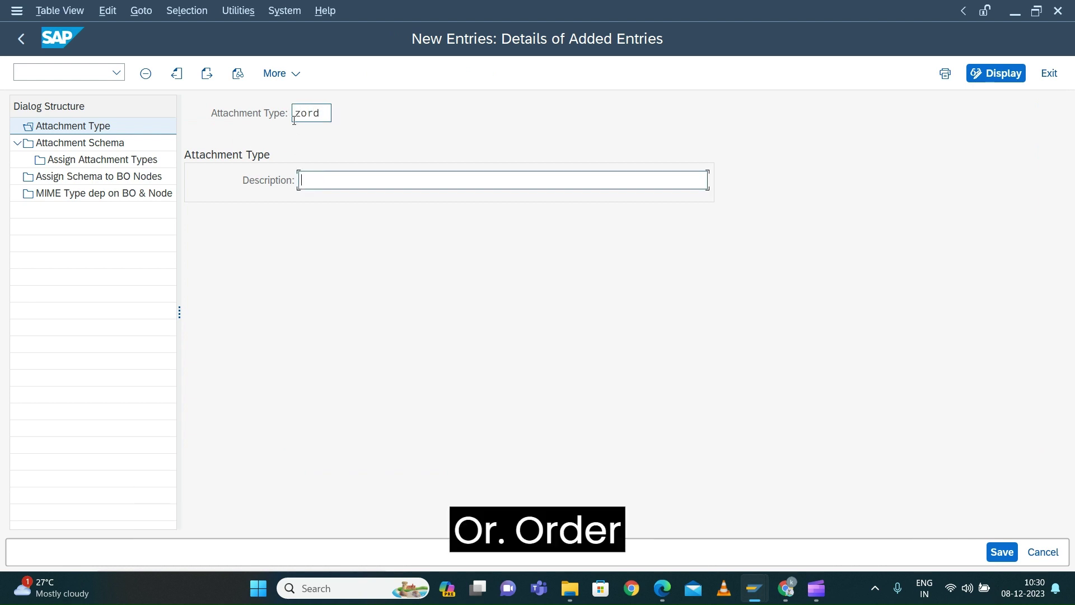
text(Order a)
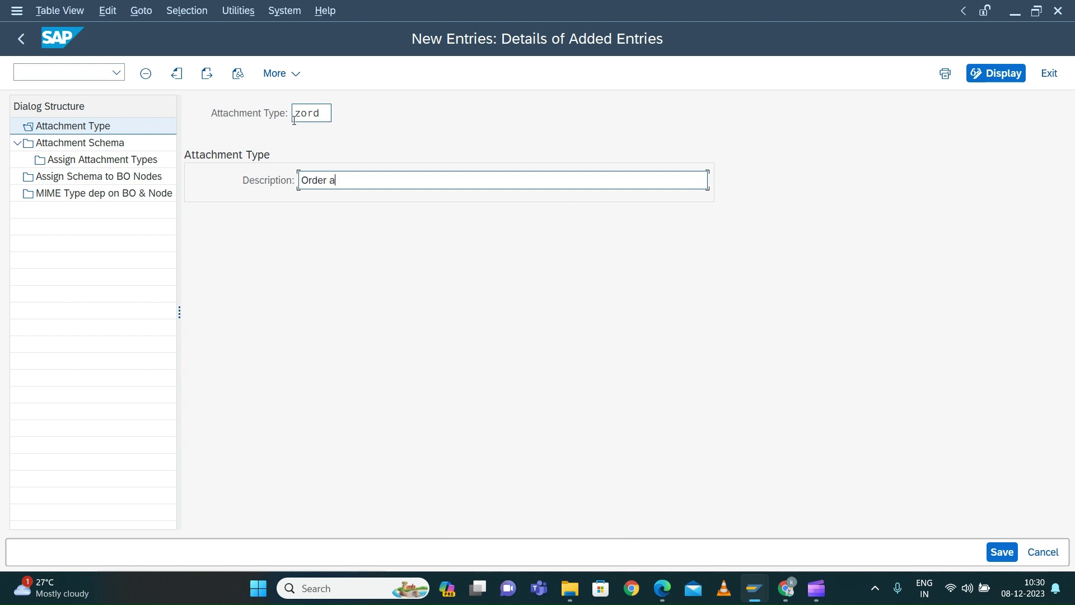
text(ttachment)
key(Return)
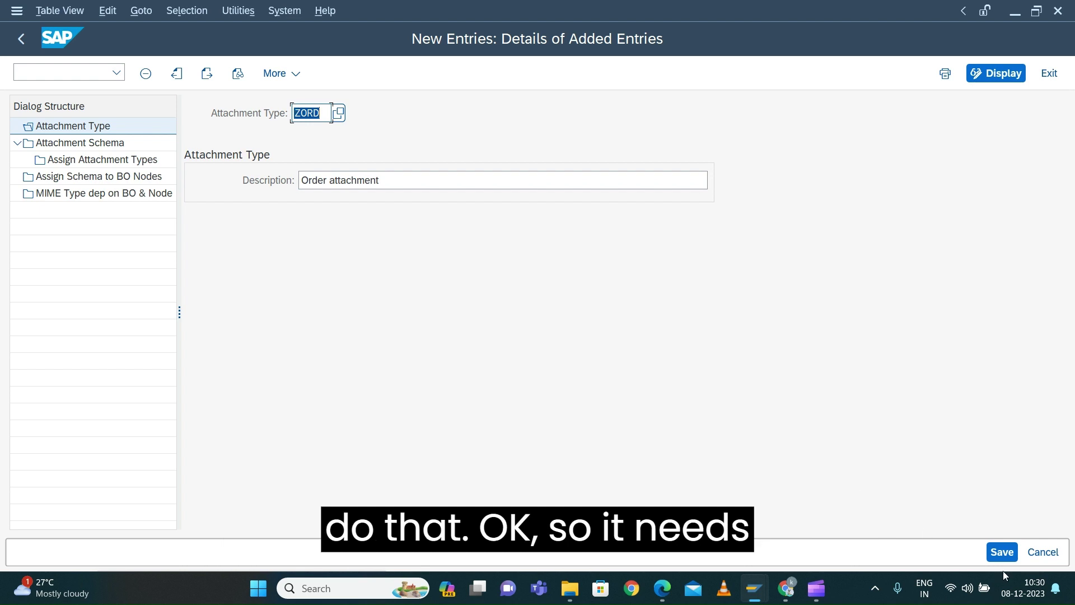
Step: Save the new attachment type under the proposed customizing request and return to the attachment type overview
click(1005, 552)
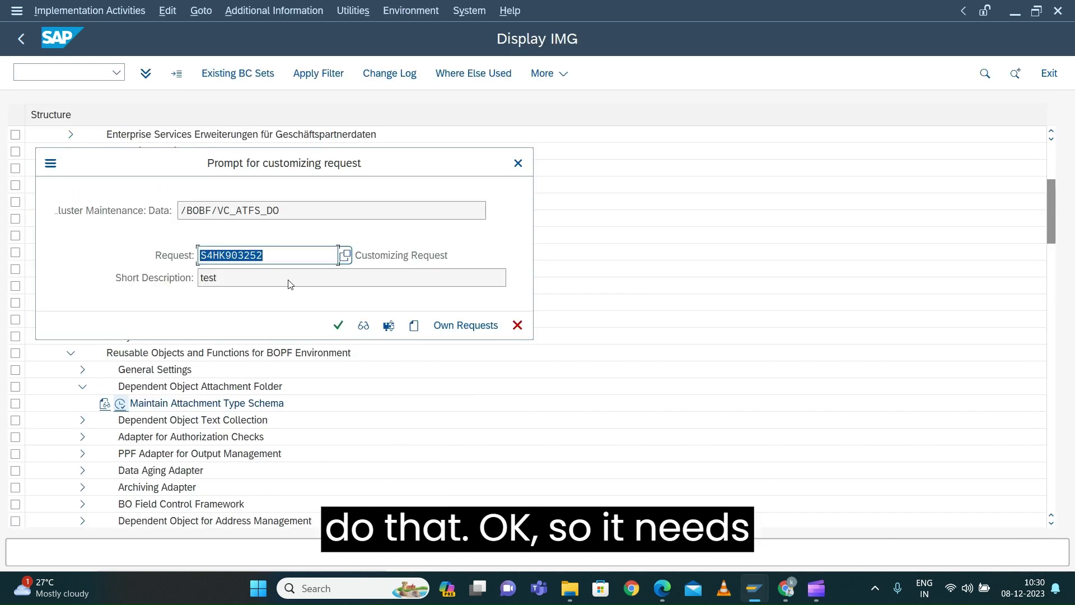
click(338, 326)
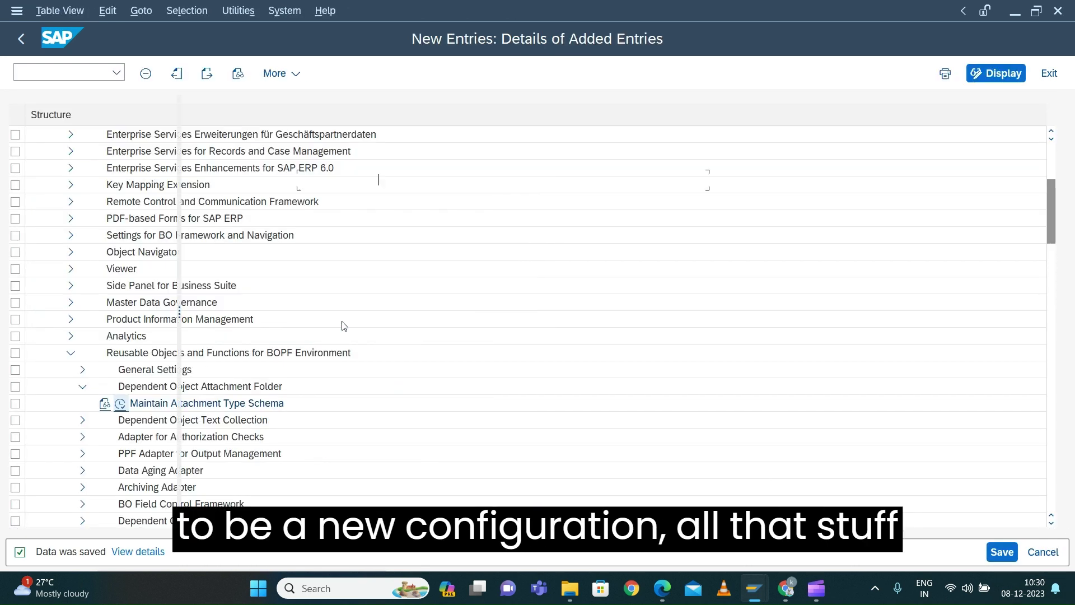
click(1003, 553)
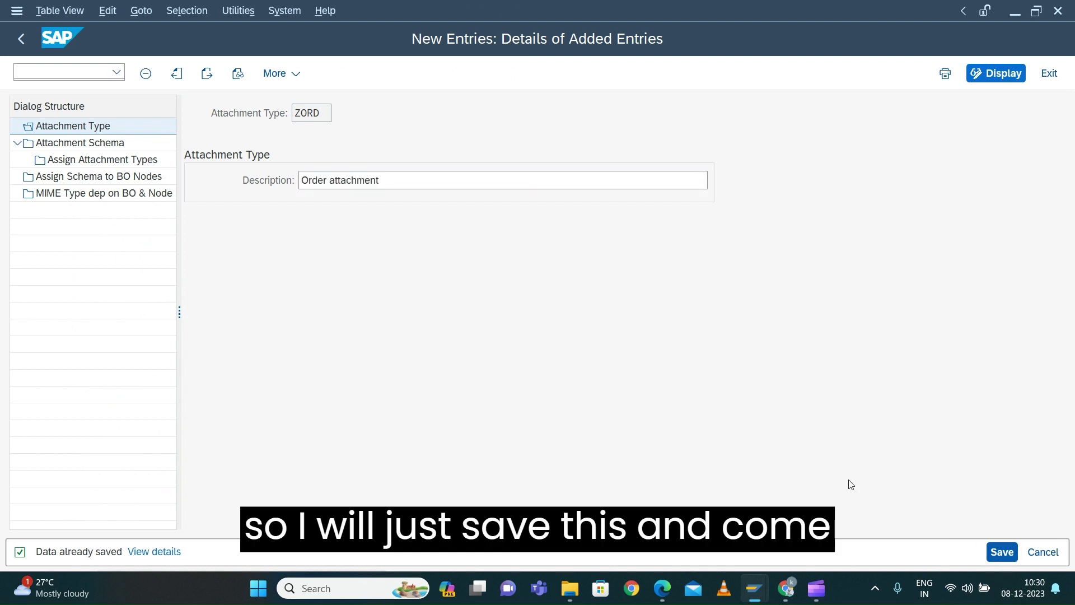
click(21, 39)
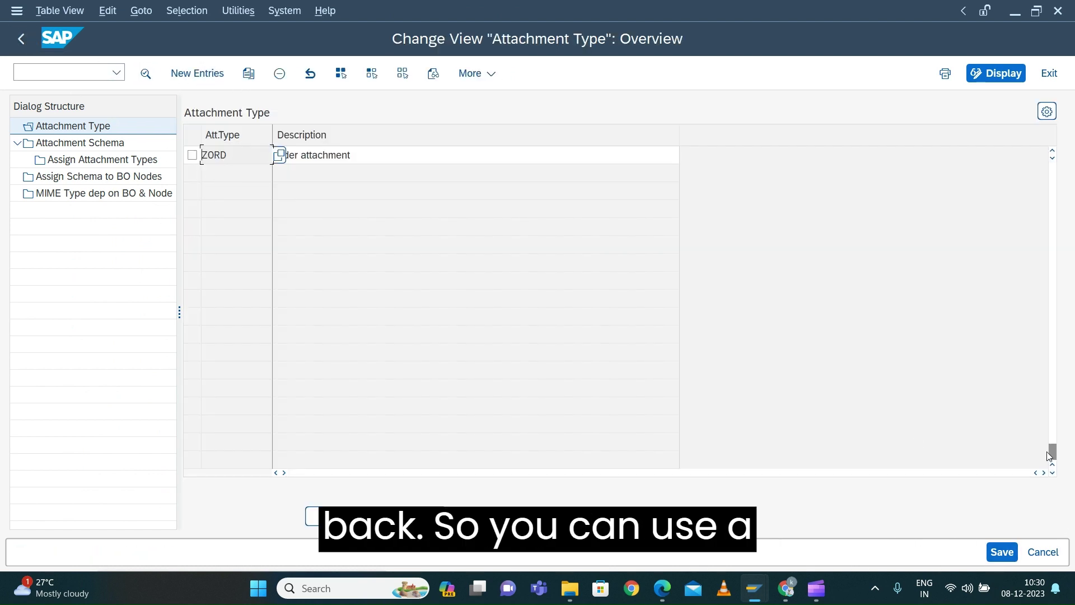
Step: Open the overview of attachment schemas from the attachment type list
drag(1052, 453, 1031, 163)
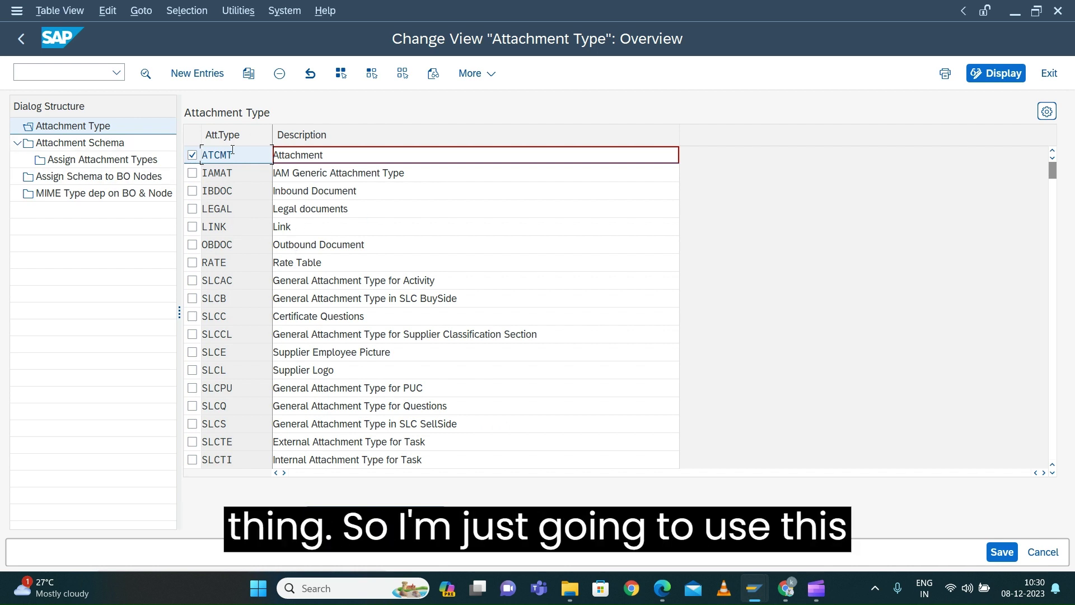
drag(273, 155, 156, 159)
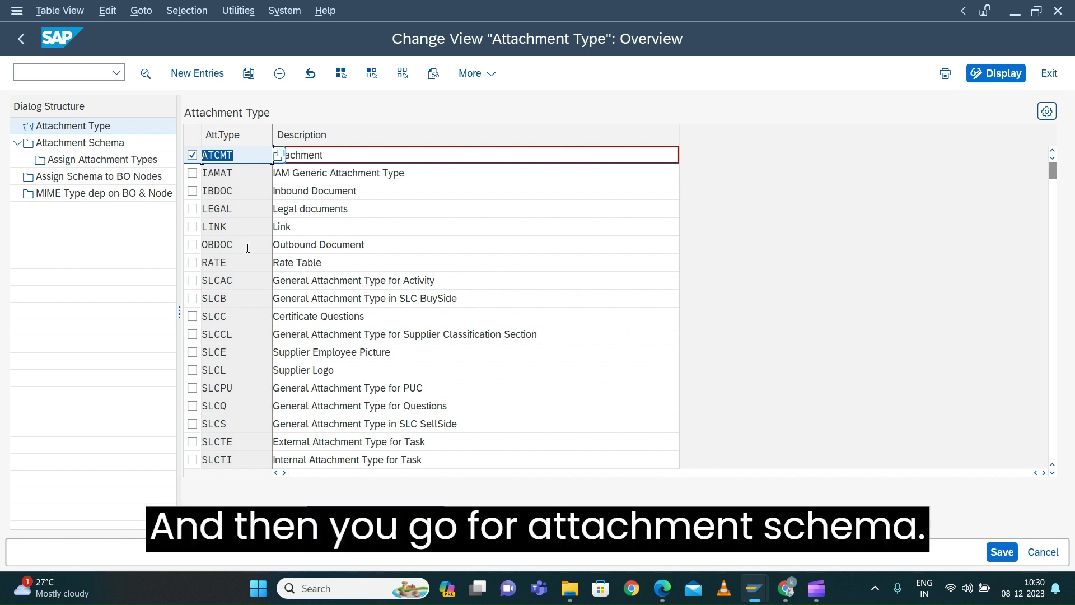
click(63, 145)
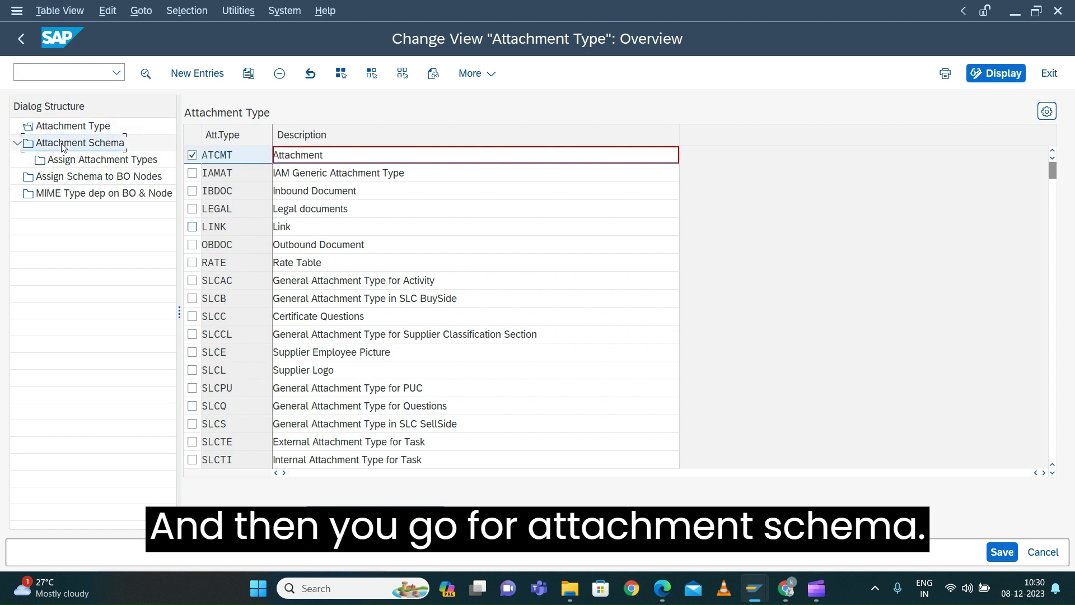
double_click(62, 145)
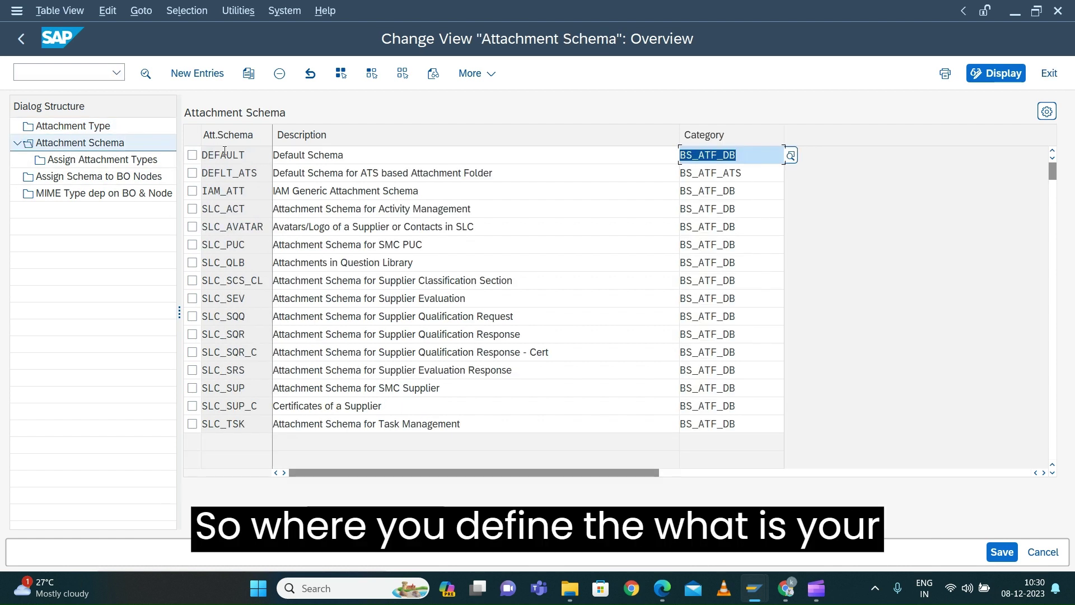
Step: Examine the IDs of the existing attachment schemas and their storage categories, BS_ATF_DB and BS_ATF_ATS
click(250, 153)
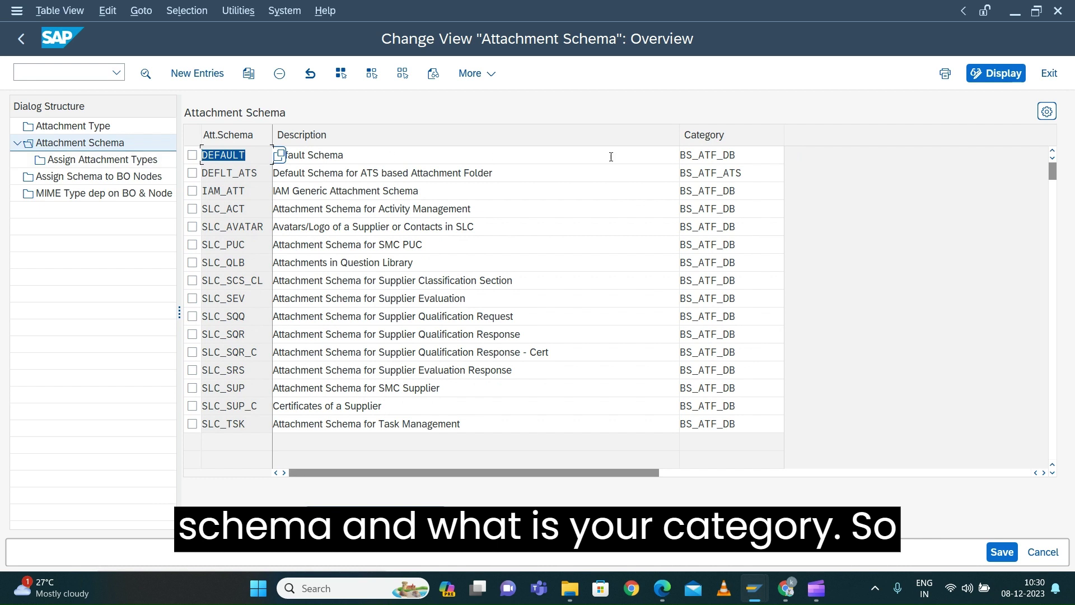
click(743, 152)
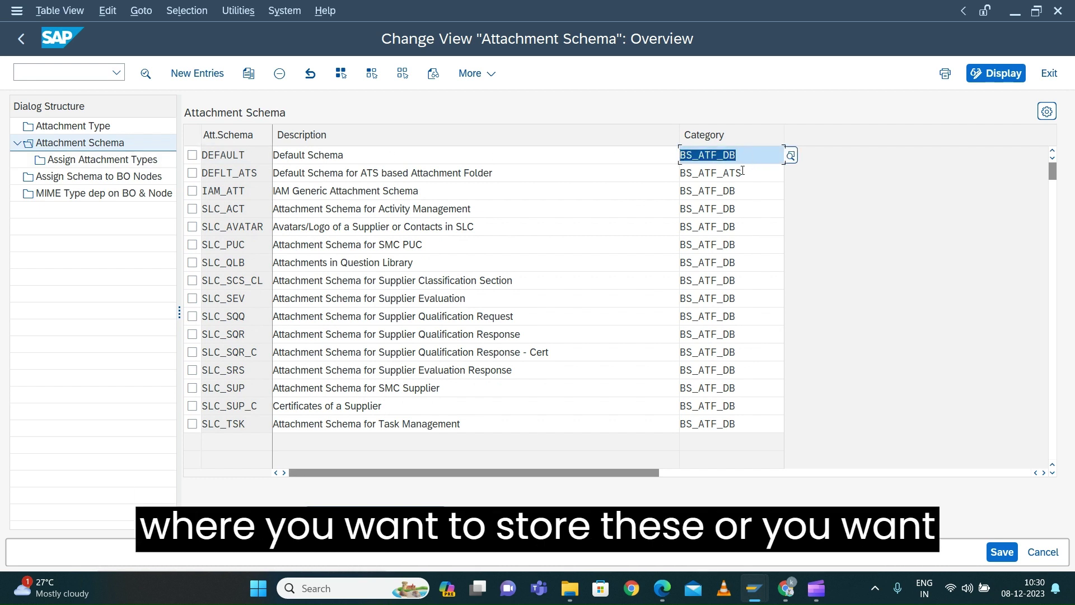
drag(745, 173, 687, 175)
click(747, 203)
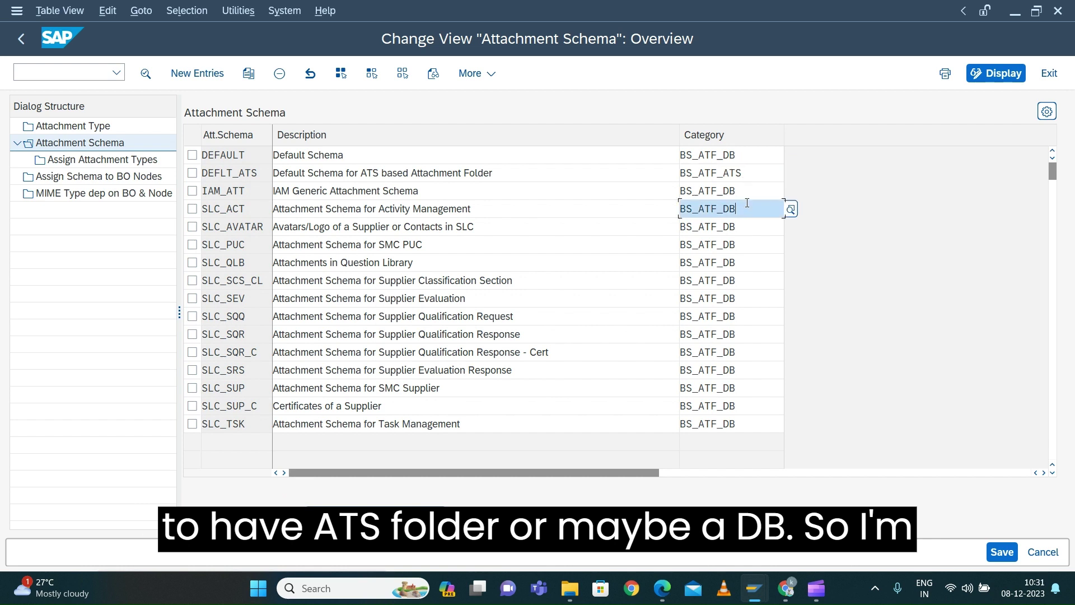
click(730, 407)
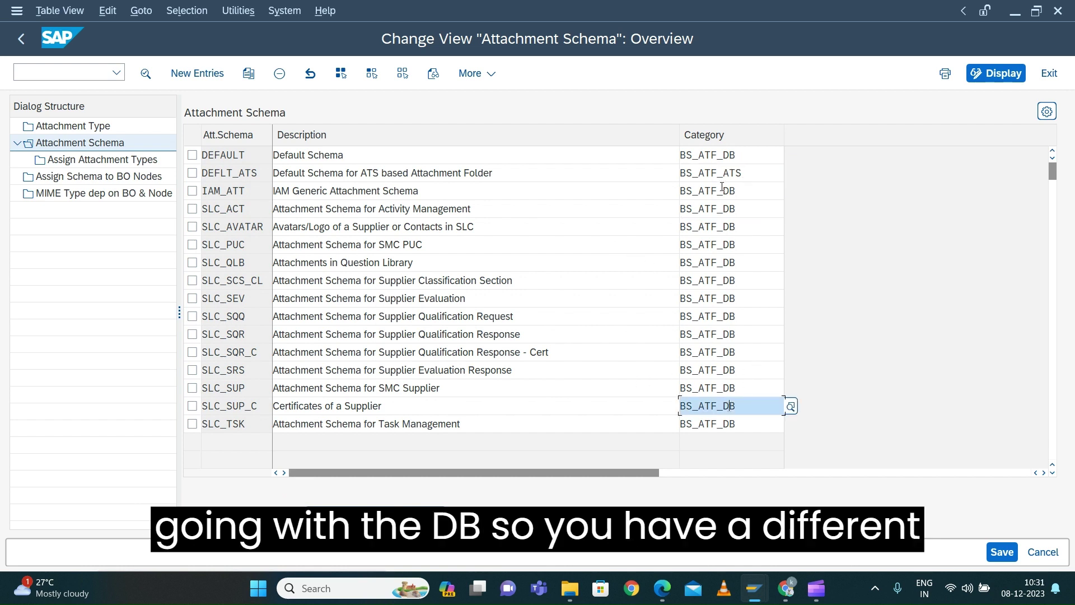
click(716, 157)
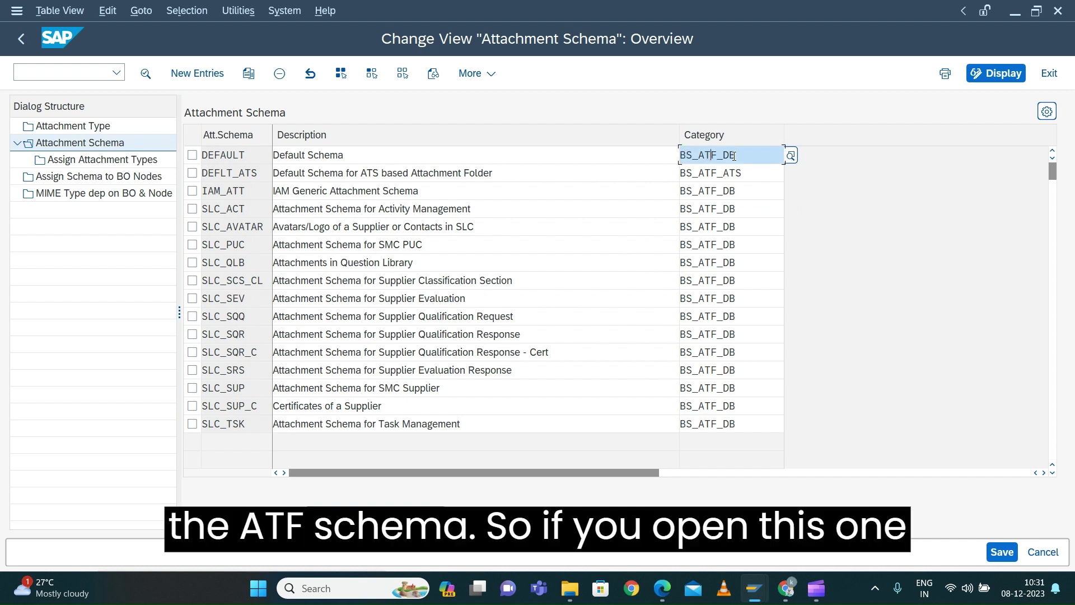
Step: Examine the ID, description and category in the details of the DEFAULT attachment schema and return to the schema overview
click(192, 155)
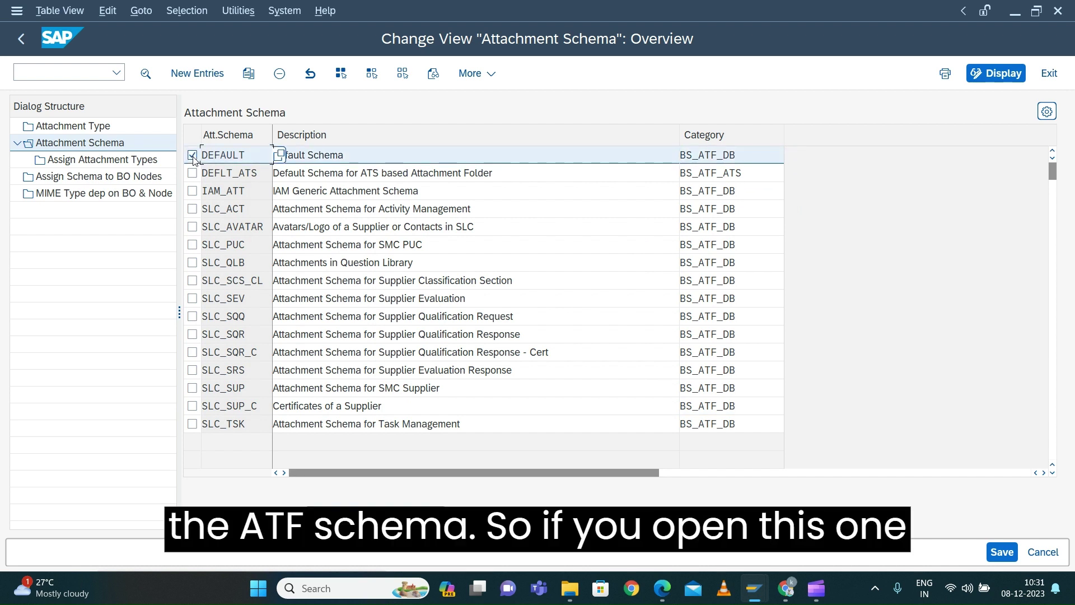
click(145, 73)
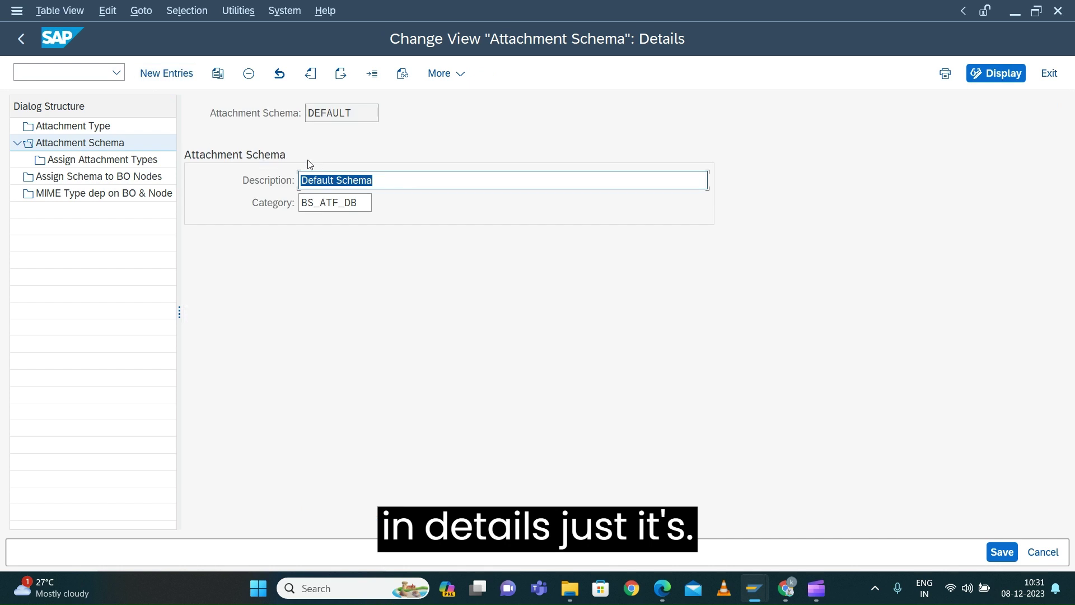
double_click(354, 111)
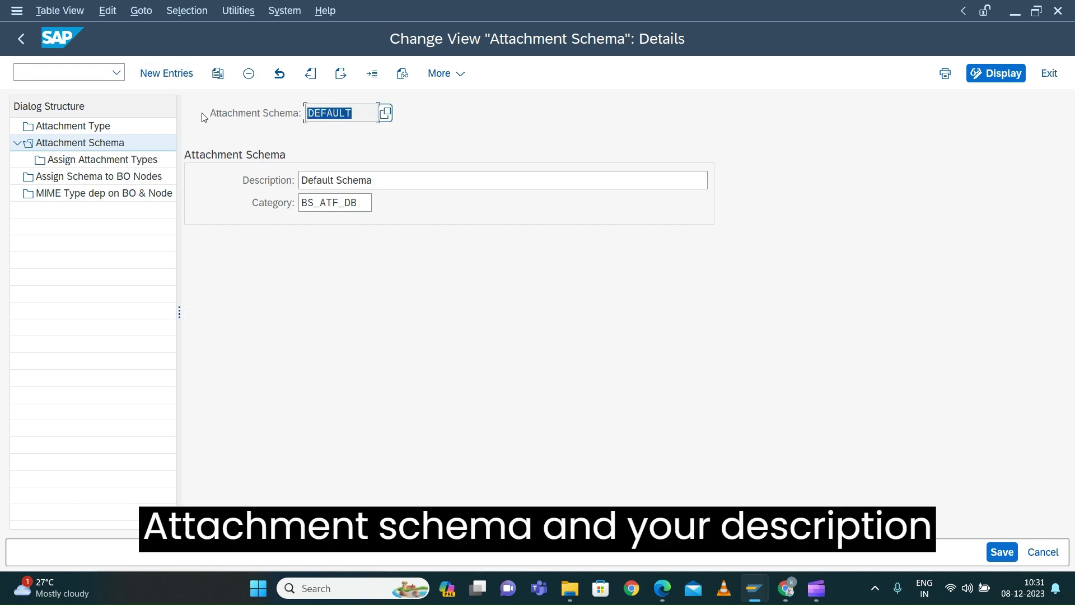
drag(374, 180, 260, 202)
click(361, 203)
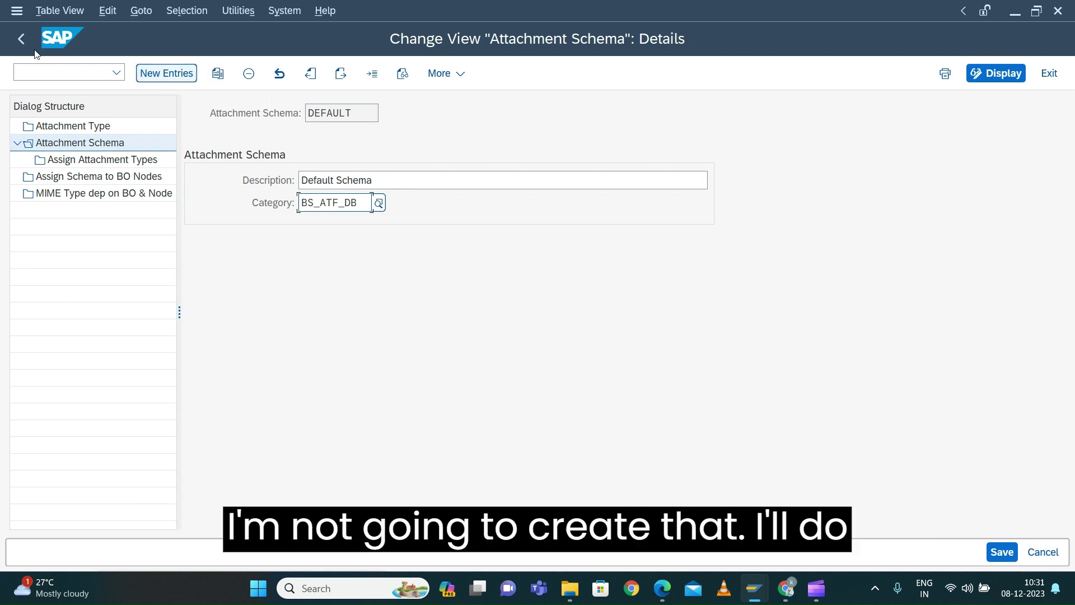
click(22, 39)
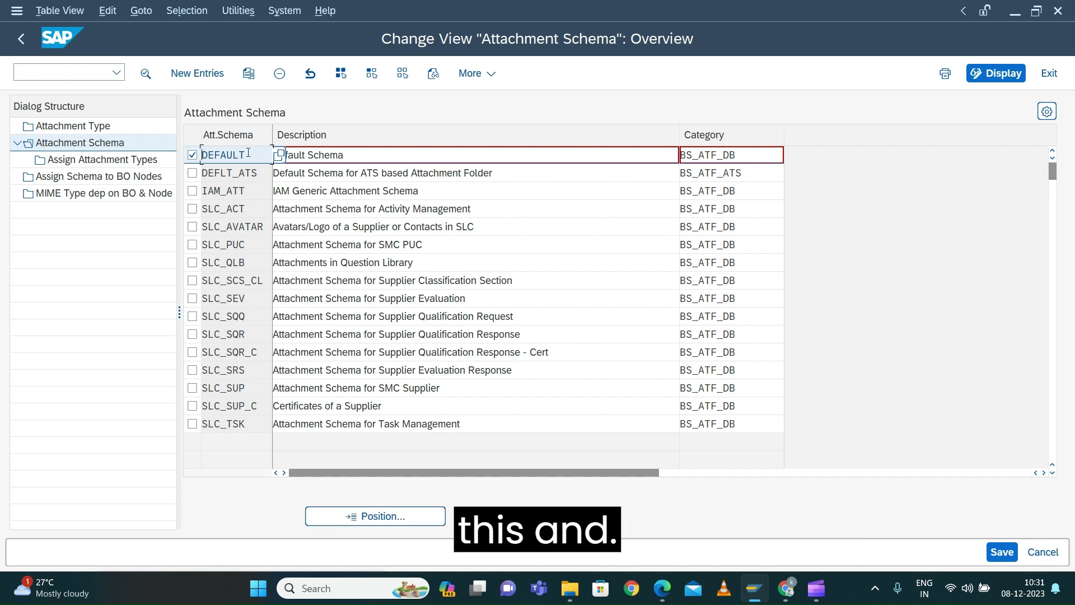
Step: Open the attachment type assignments of the DEFAULT attachment schema
drag(249, 153, 160, 152)
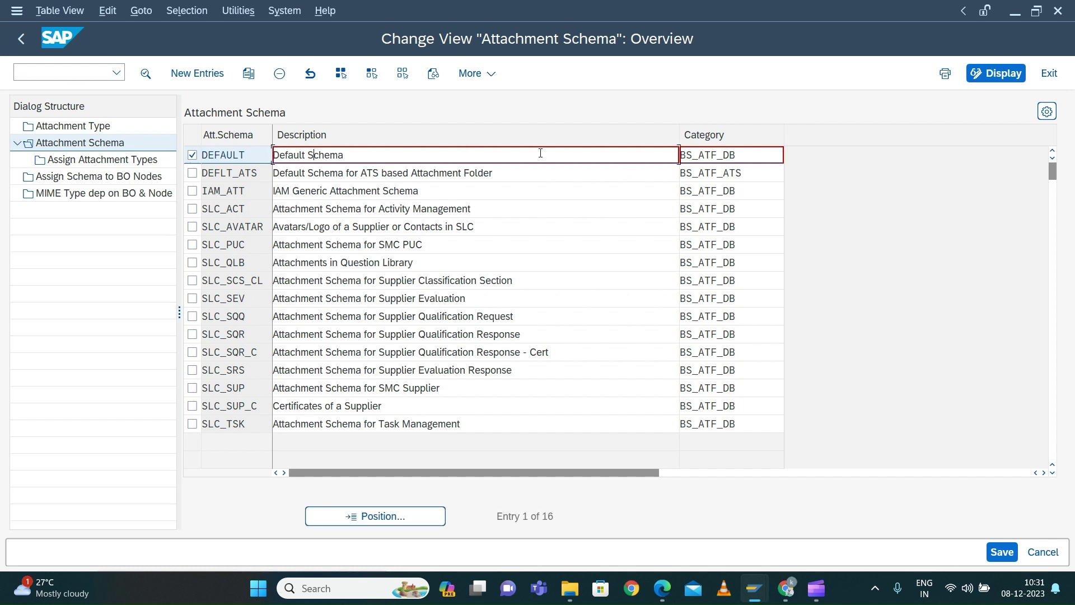
click(62, 162)
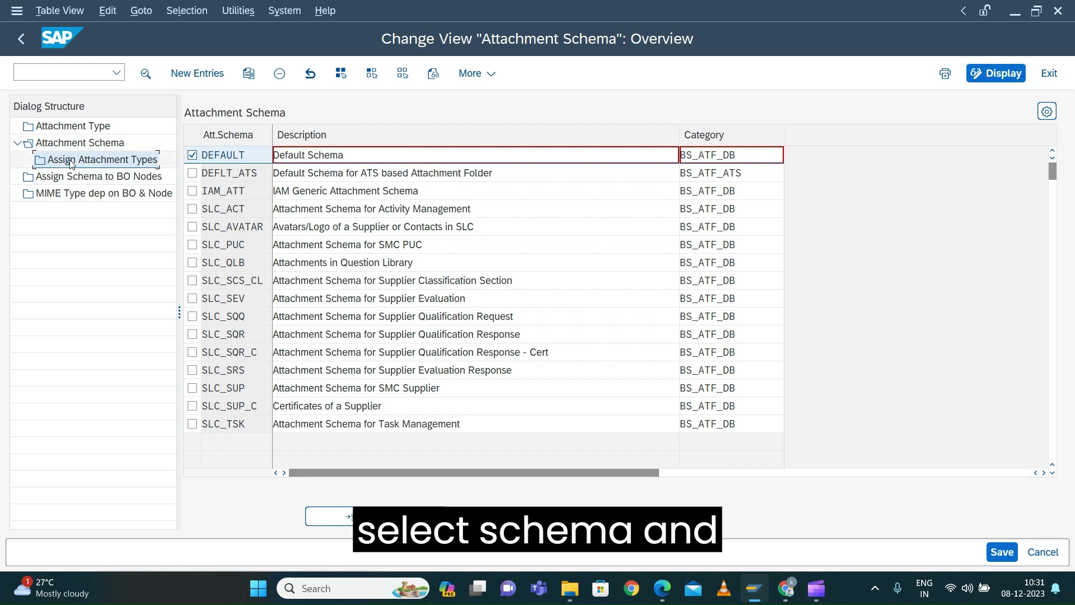
double_click(87, 162)
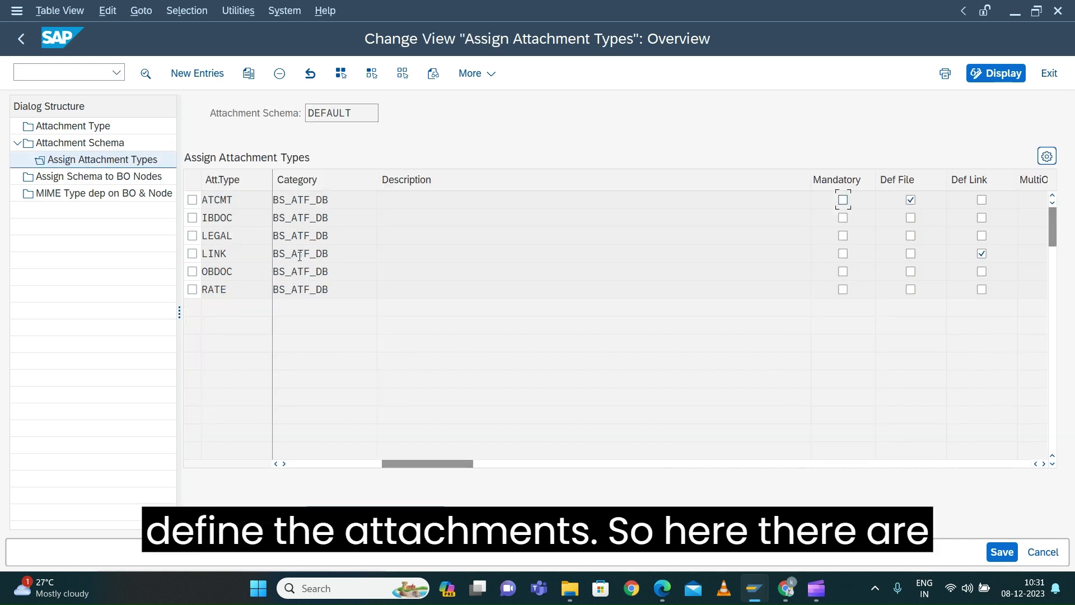
Step: Examine the attachment types assigned to the DEFAULT schema and their mandatory, default file, default link and multiple-occurrence settings
click(232, 289)
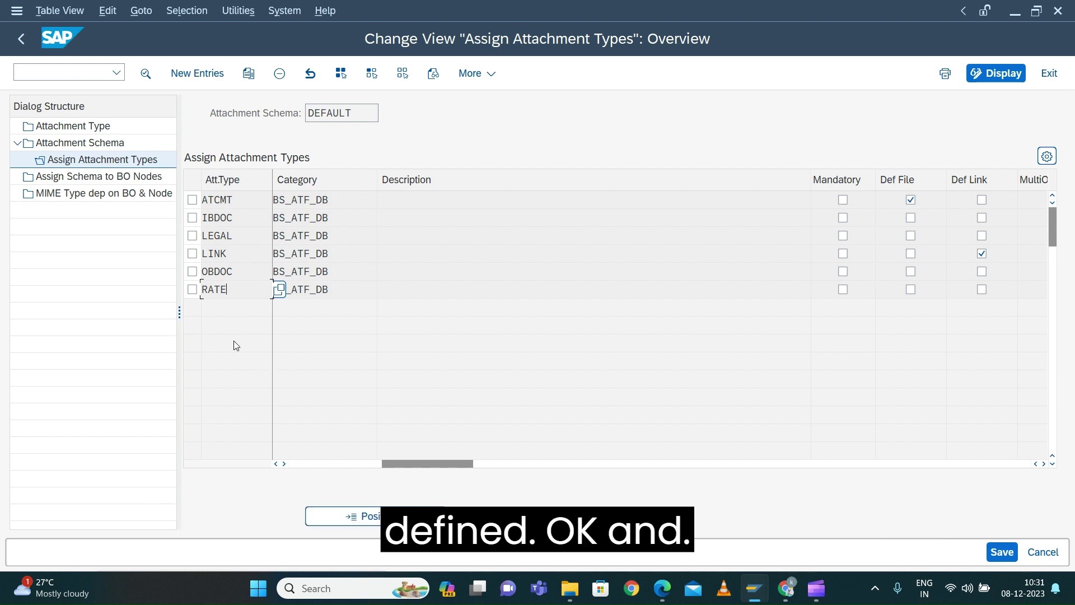
drag(465, 463, 544, 464)
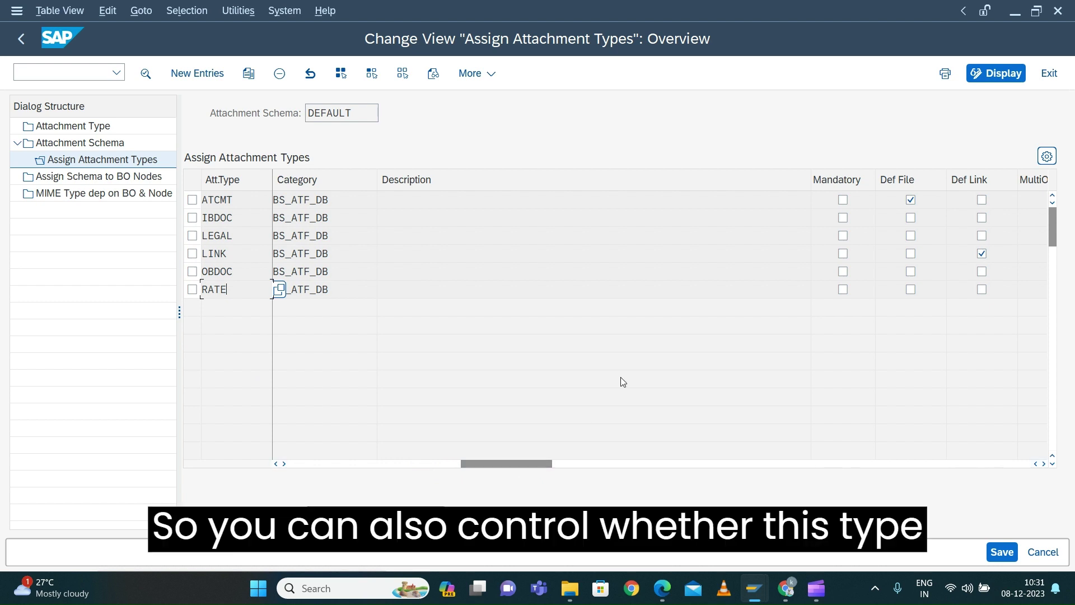
click(743, 464)
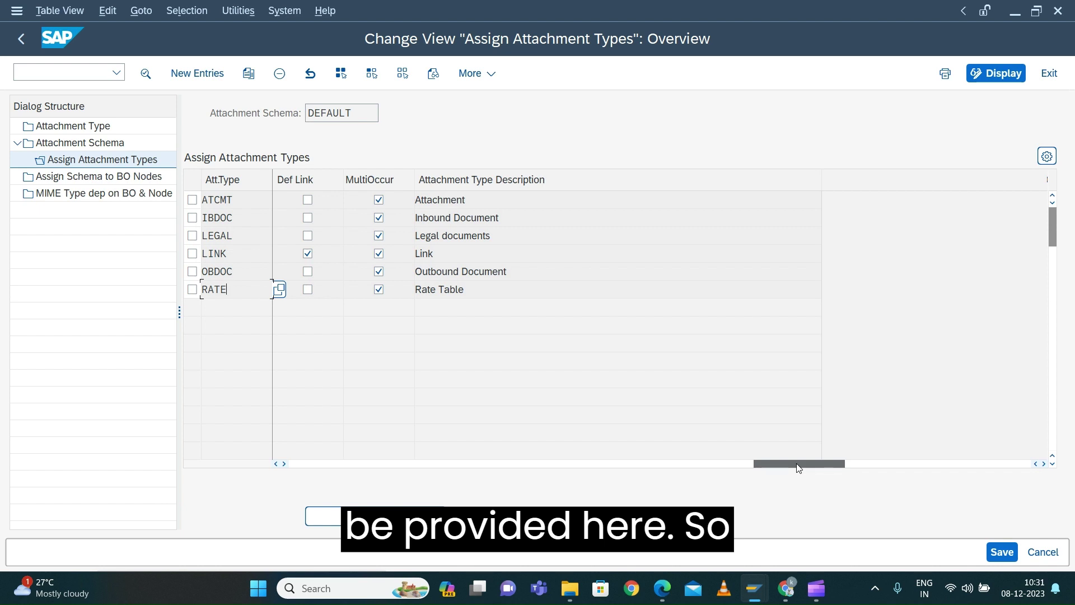
drag(798, 468, 280, 472)
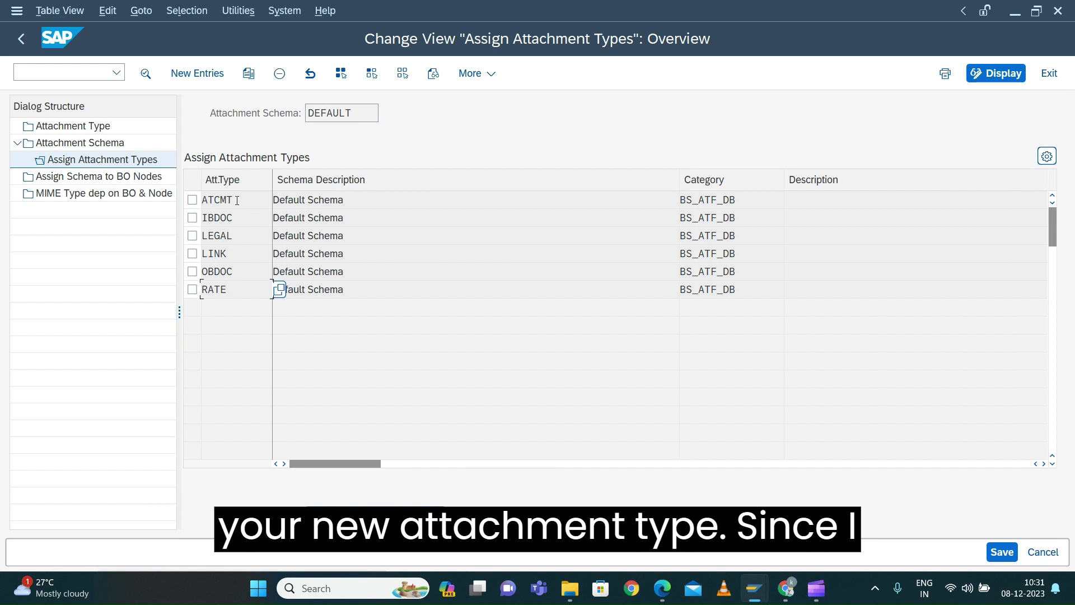
drag(238, 200, 202, 200)
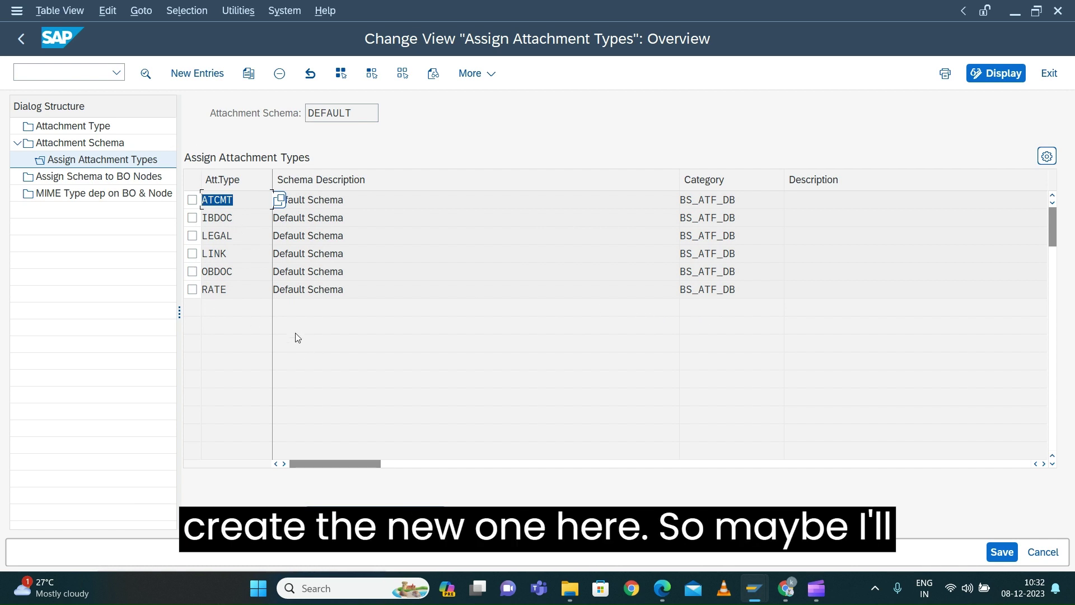
Step: Add a new assignment of the attachment type ZORD to the DEFAULT schema, choosing the type from its value list
click(197, 73)
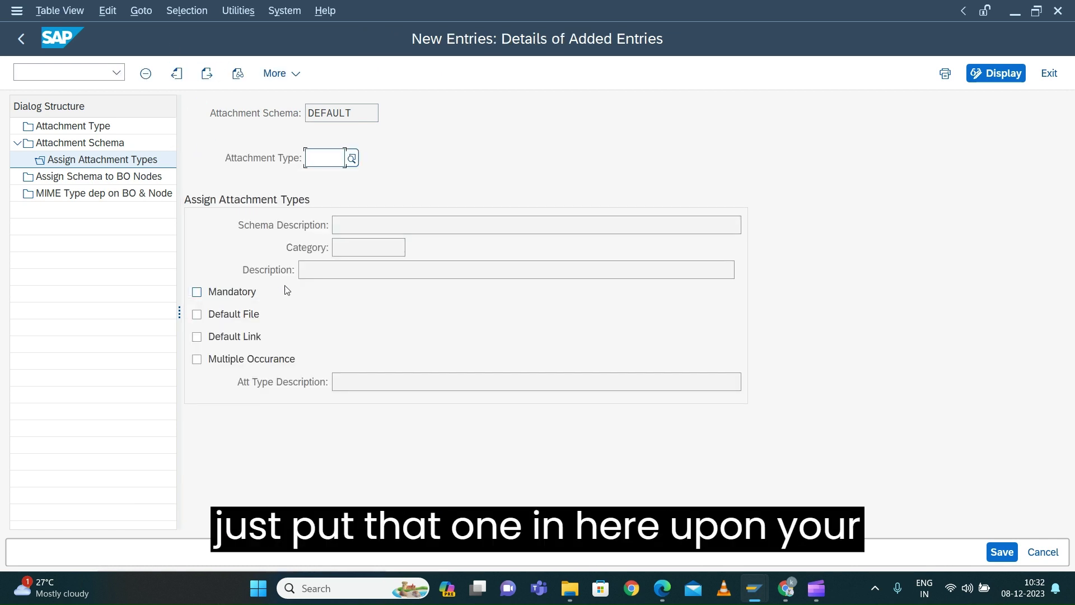
click(351, 158)
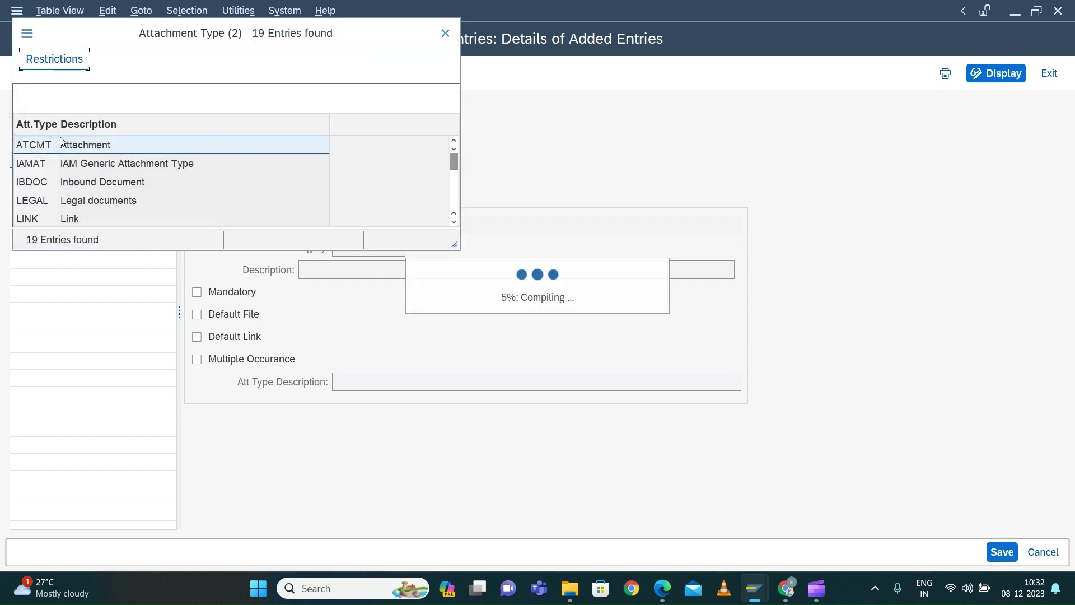
scroll(89, 158, down, 5)
click(27, 201)
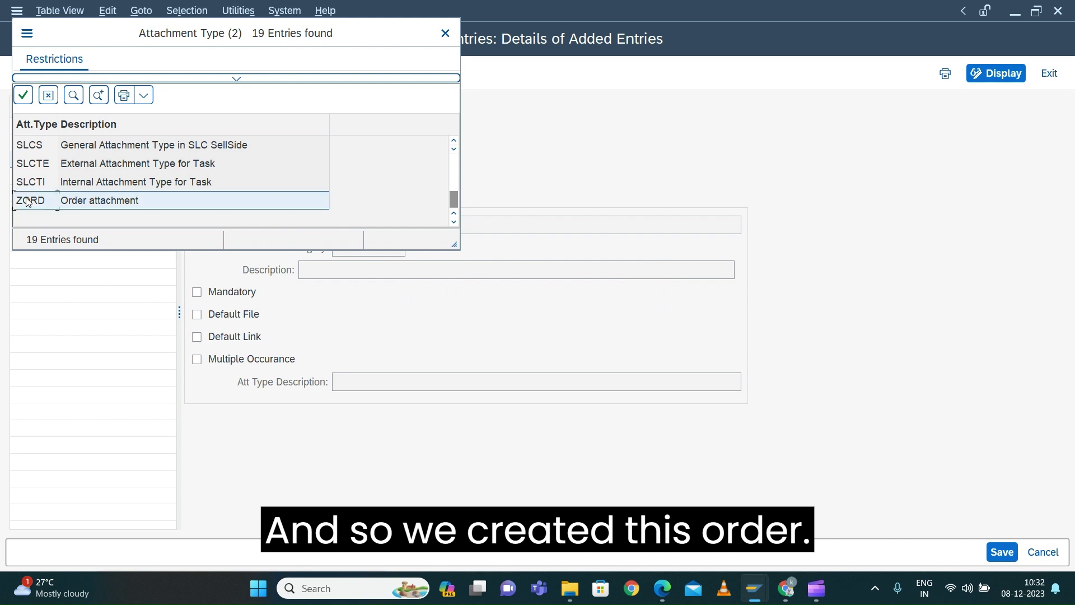
double_click(27, 202)
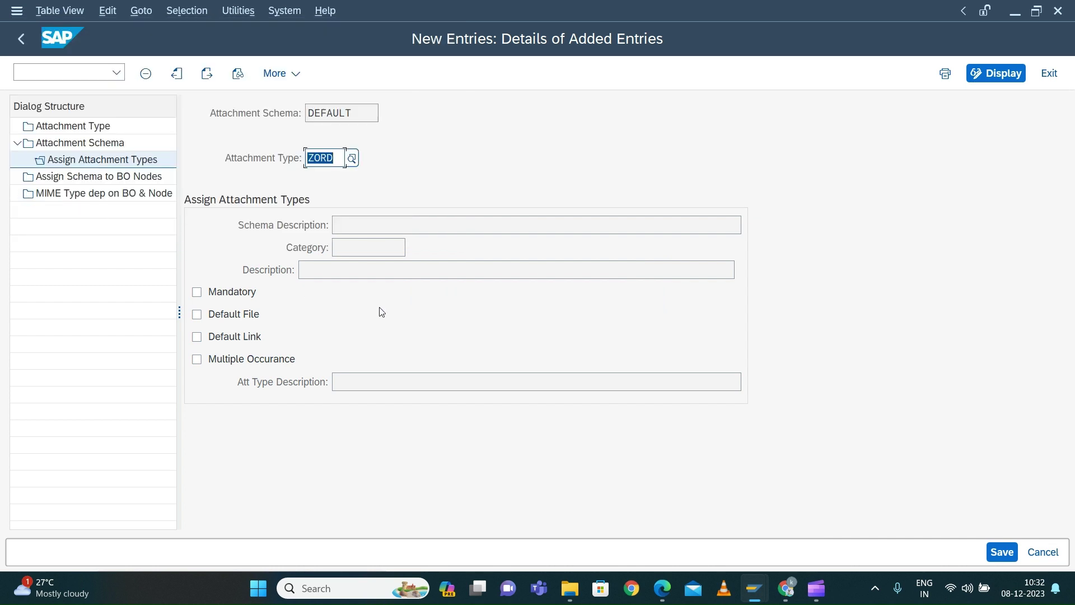
key(Return)
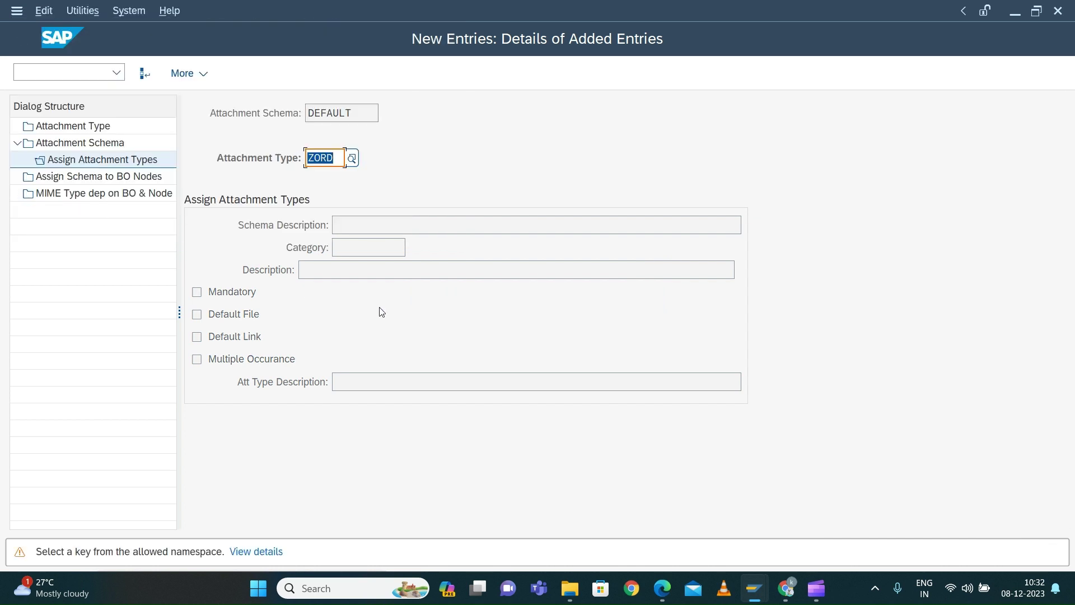
key(Return)
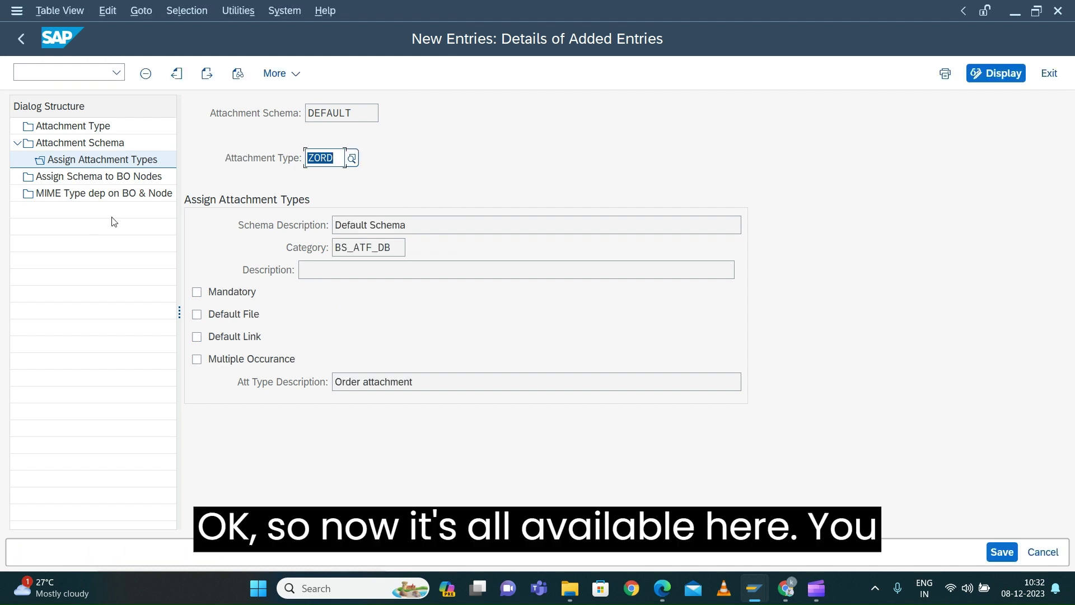
Step: Save the ZORD assignment and return to the overview of assigned attachment types
click(1003, 553)
click(1004, 556)
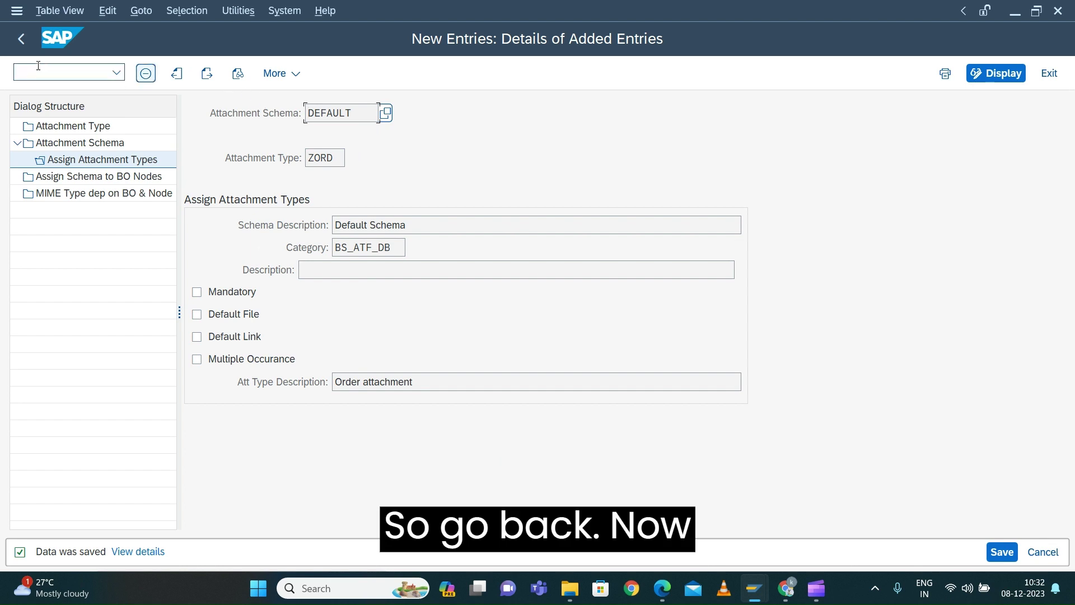
click(20, 40)
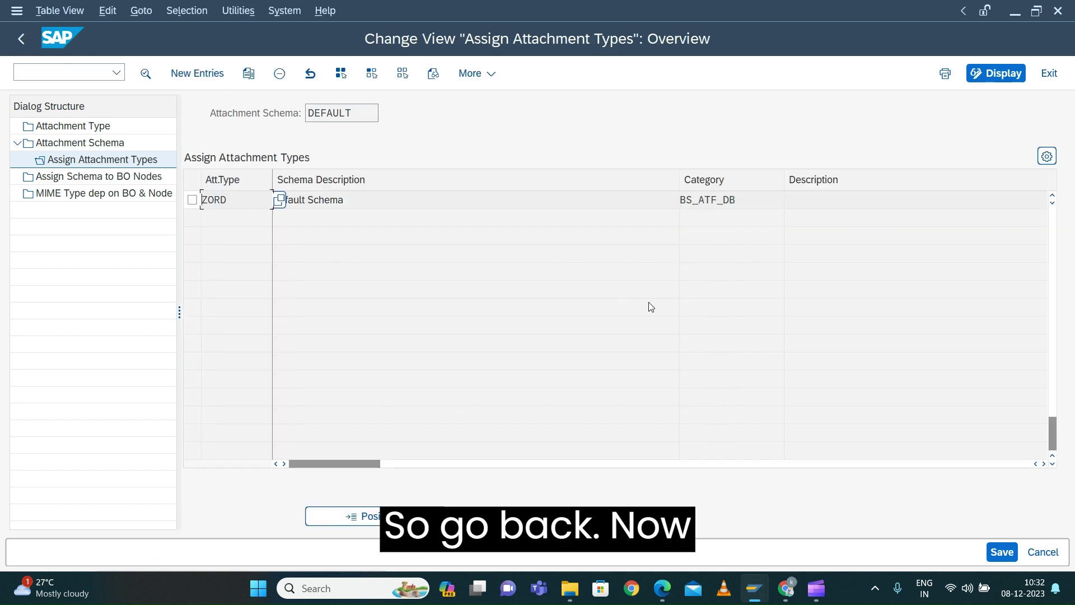
Step: Allow multiple occurrences for the ZORD attachment type in the DEFAULT schema and save the assignment
scroll(651, 306, up, 1)
scroll(652, 307, up, 1)
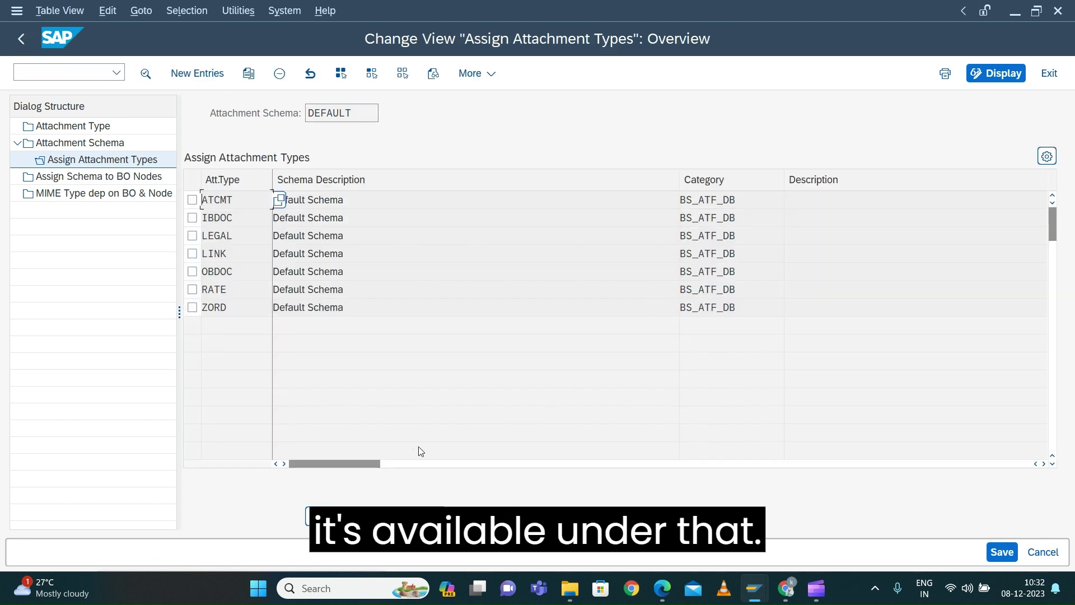
drag(347, 464, 648, 477)
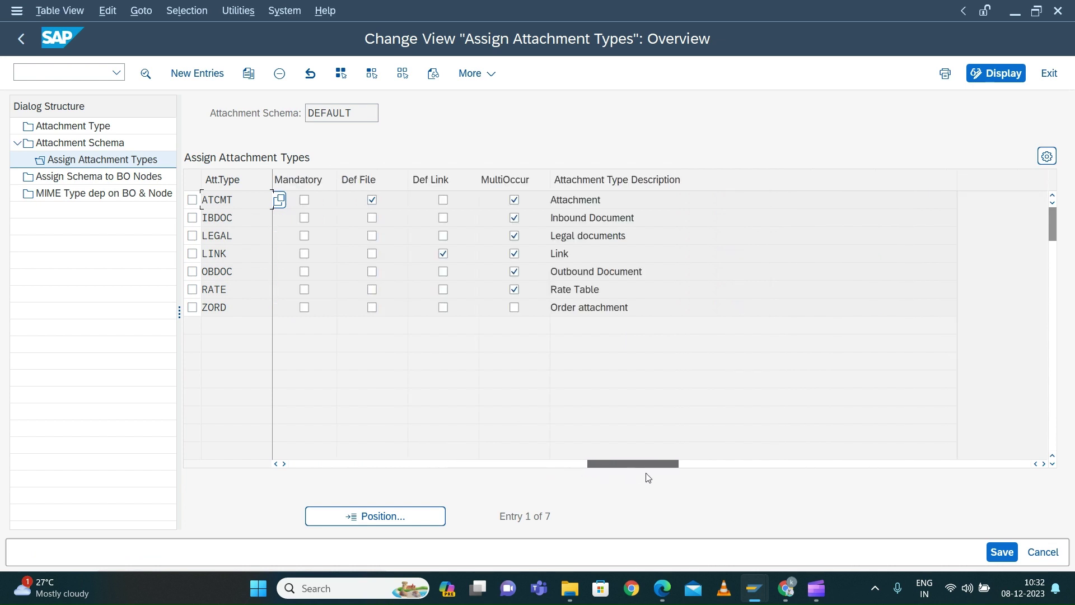
click(514, 308)
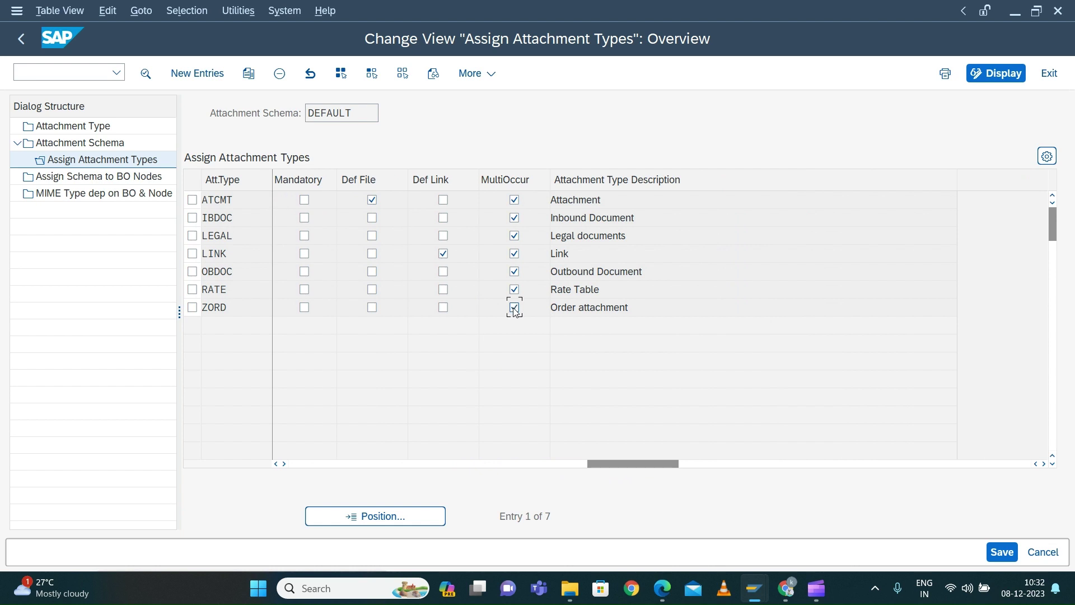
click(991, 553)
click(991, 552)
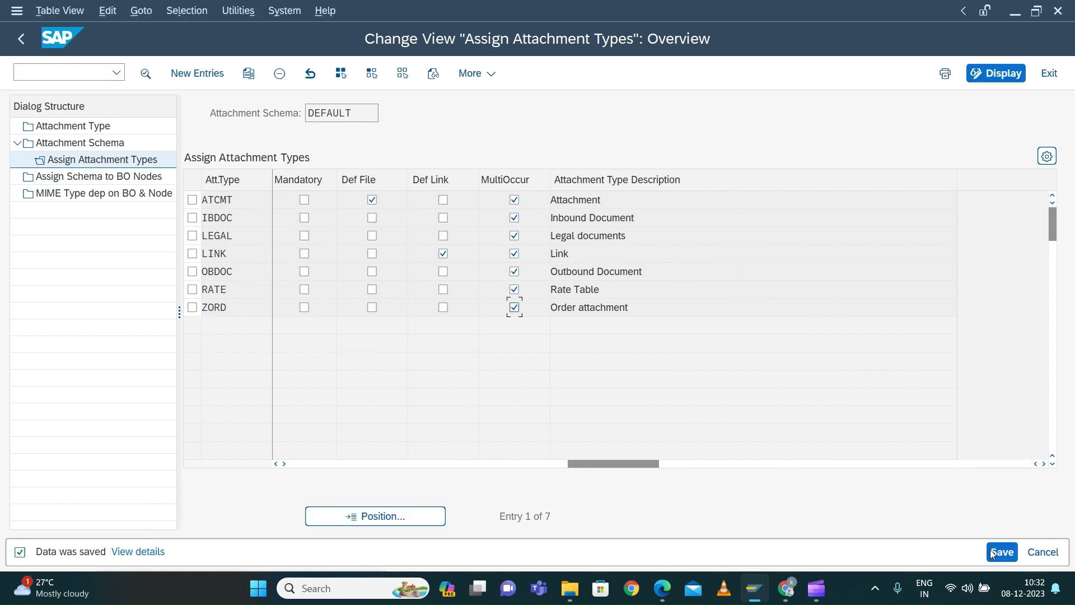
click(991, 552)
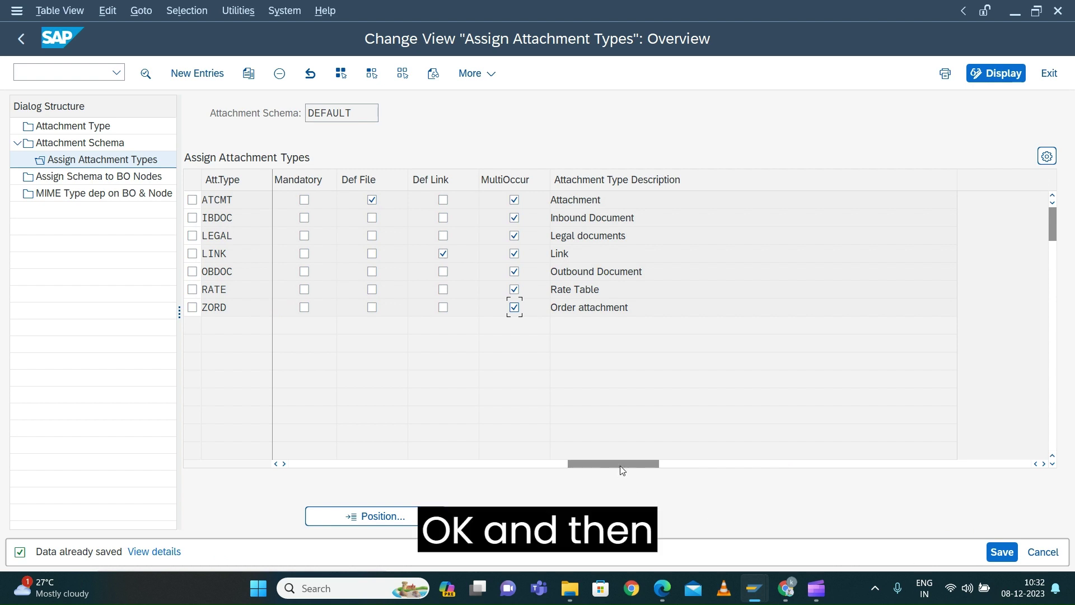
Step: Open the assignments of schemas to business object nodes and examine the existing entries through to the end of the list
drag(620, 466, 306, 455)
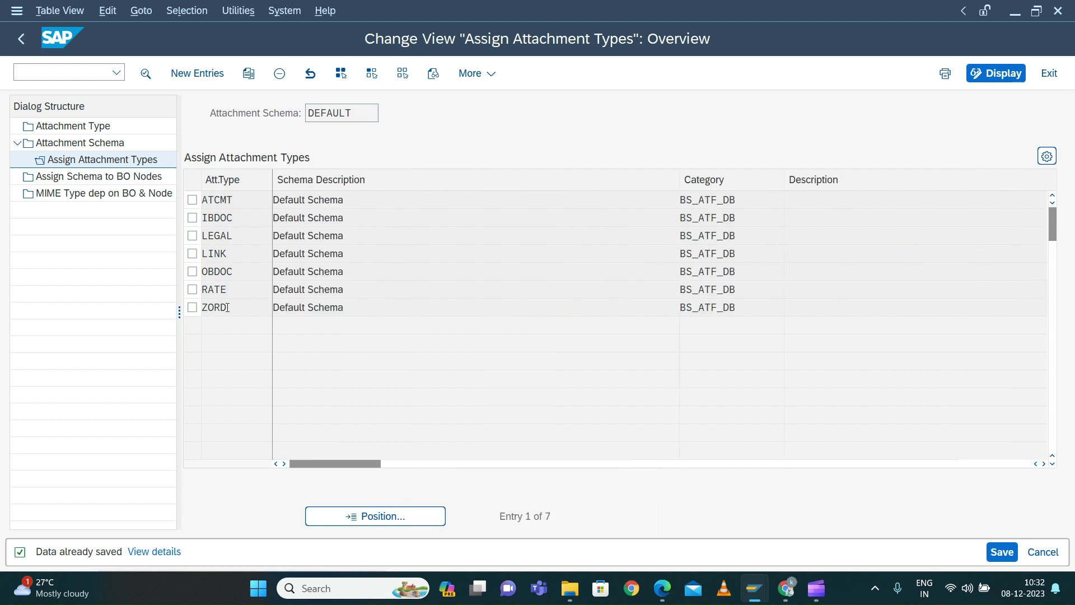
click(61, 178)
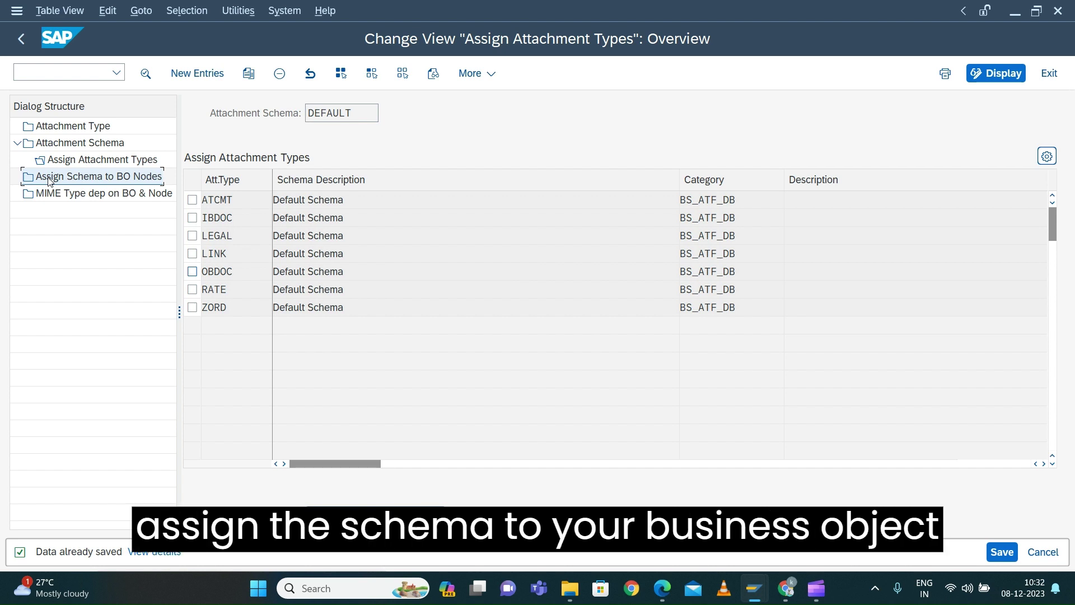
double_click(49, 178)
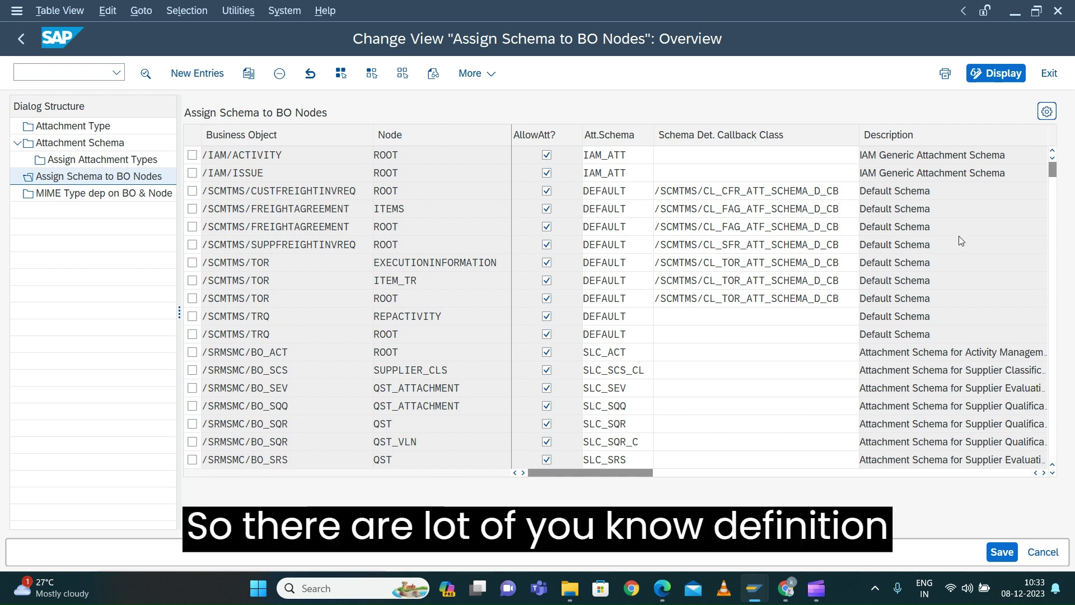
scroll(959, 240, down, 3)
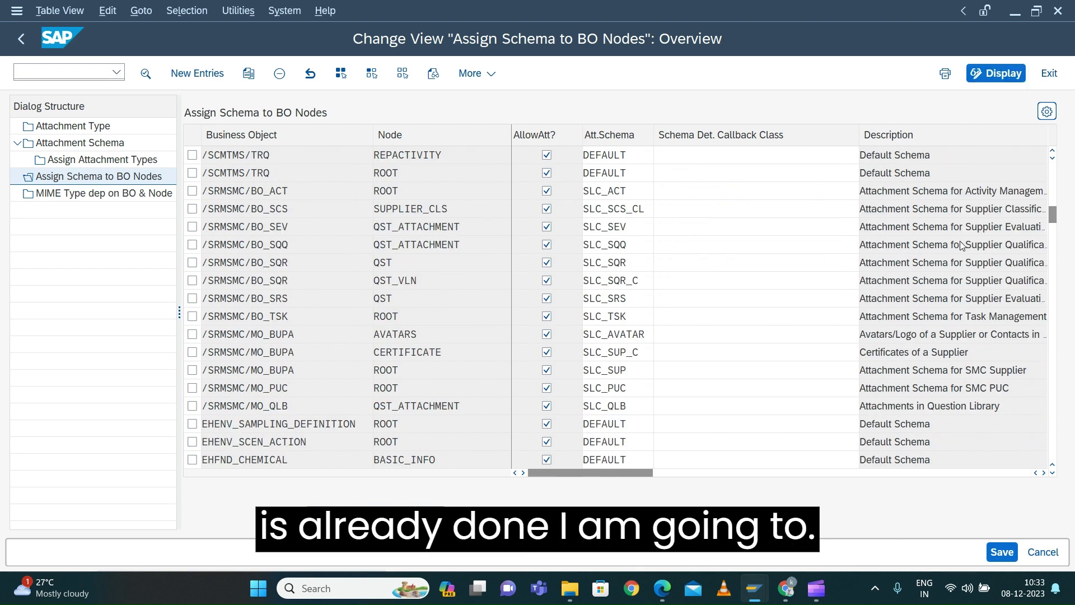
scroll(961, 245, down, 7)
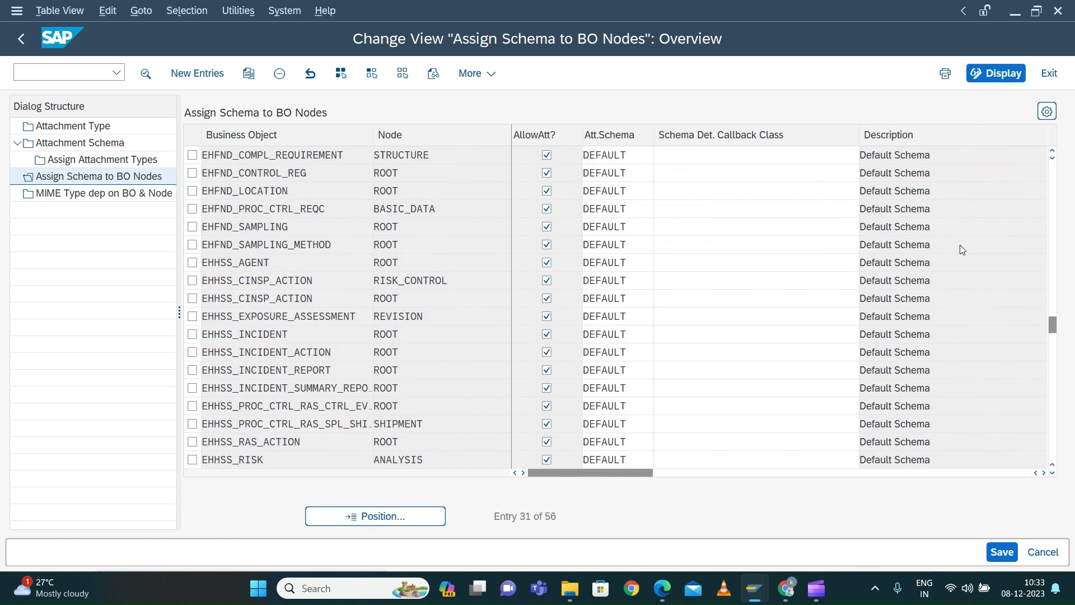
scroll(961, 246, down, 6)
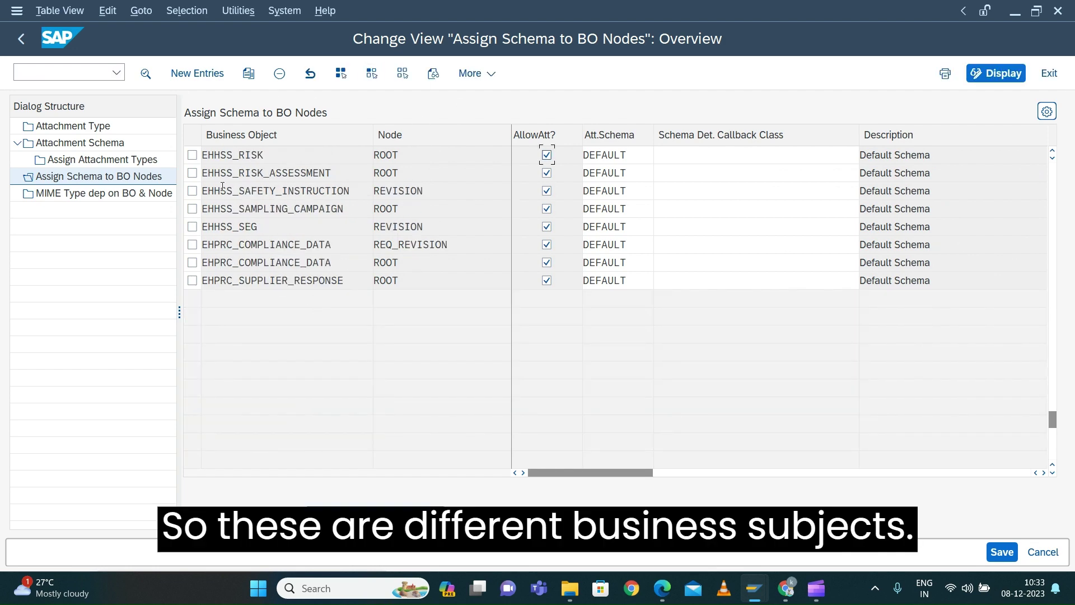
Step: Create a new schema assignment entry and choose the business object ZRET_ORDER by searching its value help for zret_*
click(194, 74)
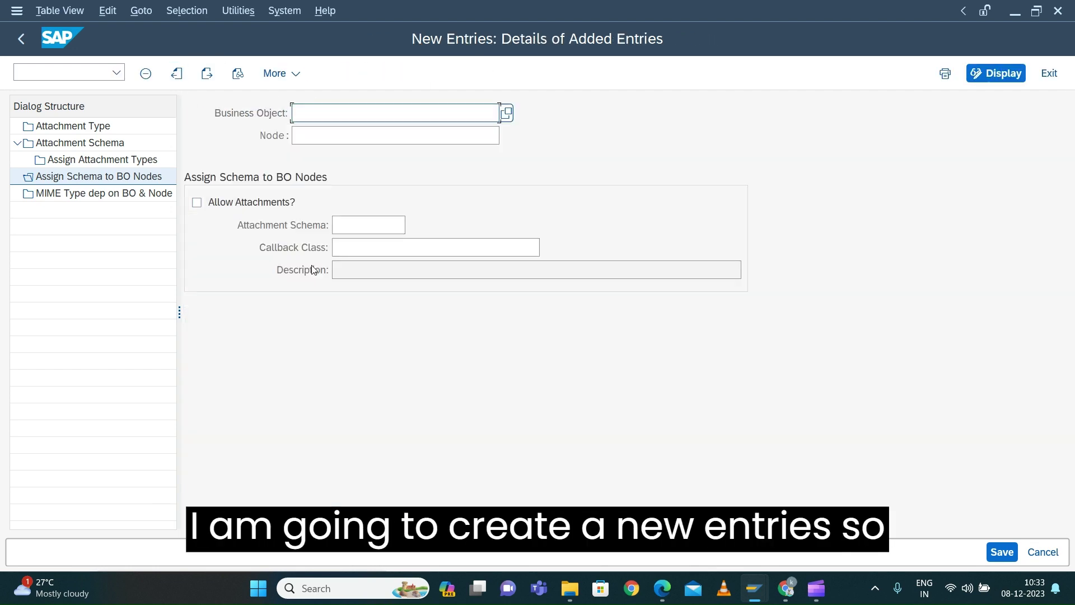
click(506, 114)
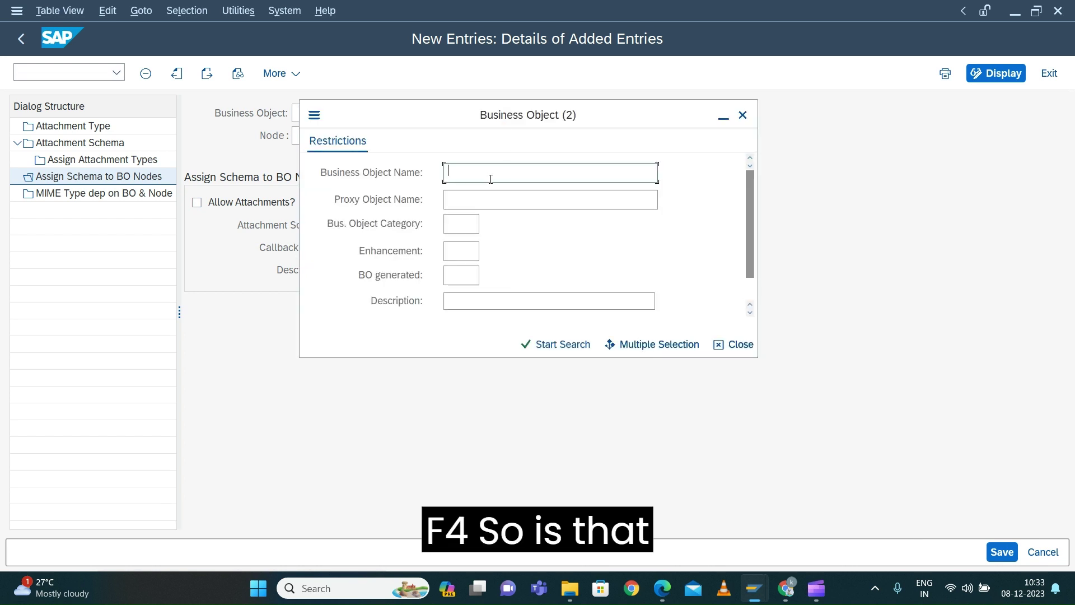
text(zret_root)
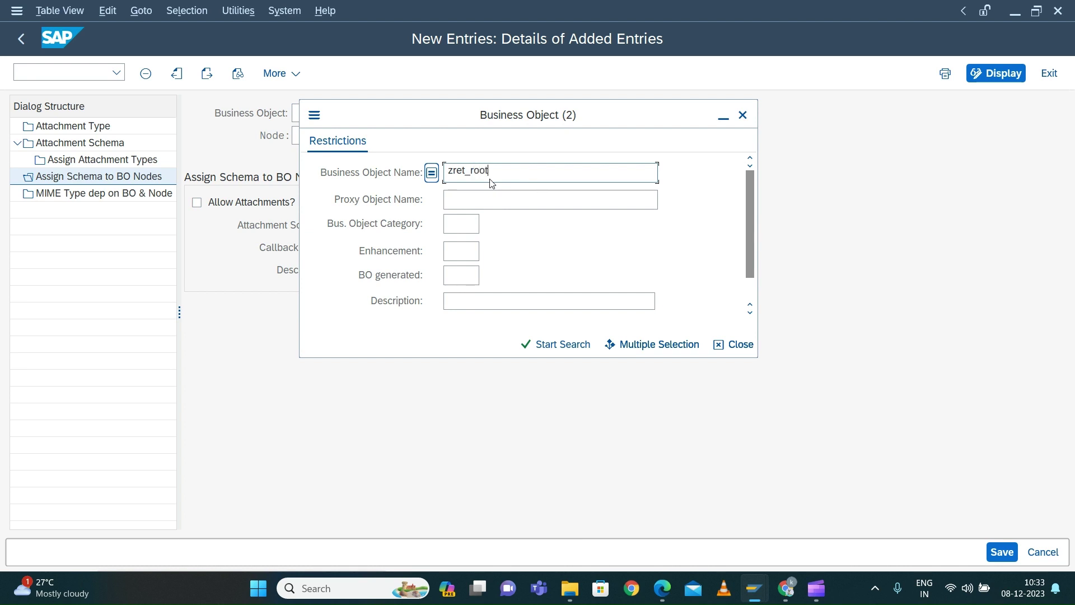
key(Return)
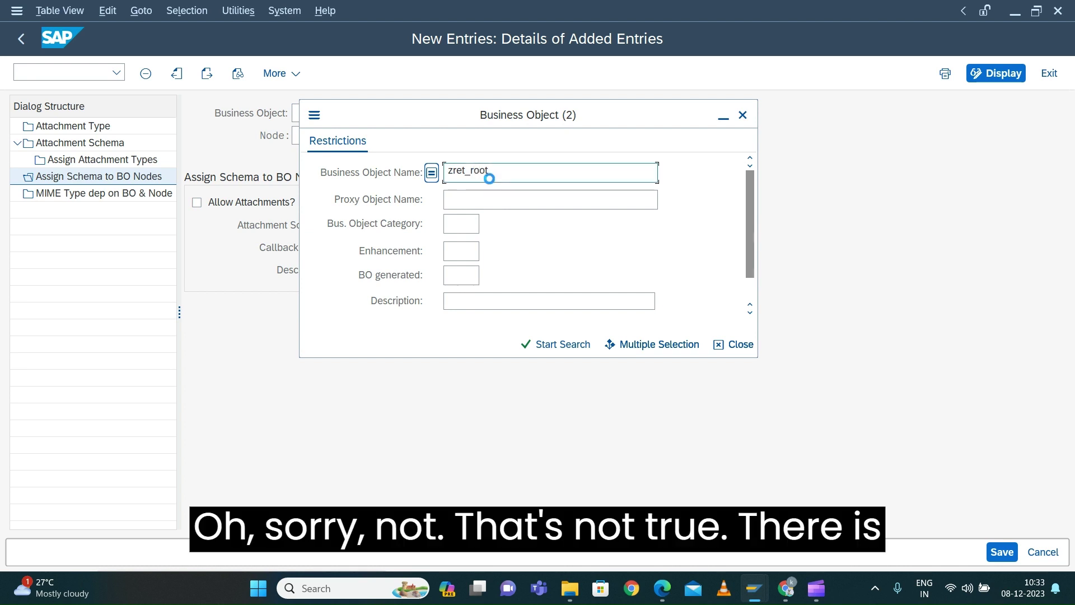
drag(471, 172, 489, 171)
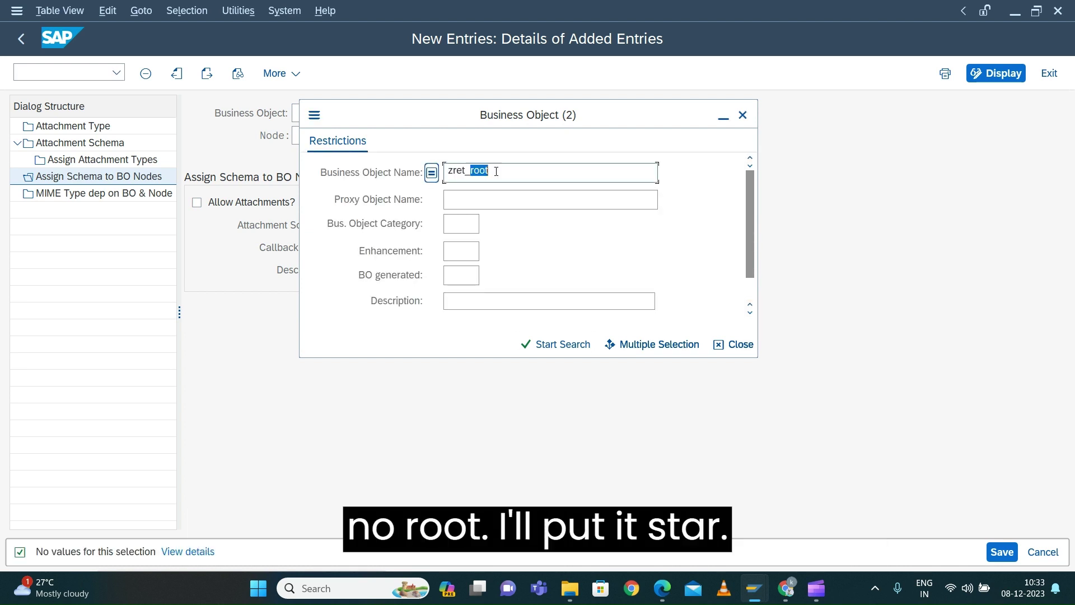
text(*)
key(Return)
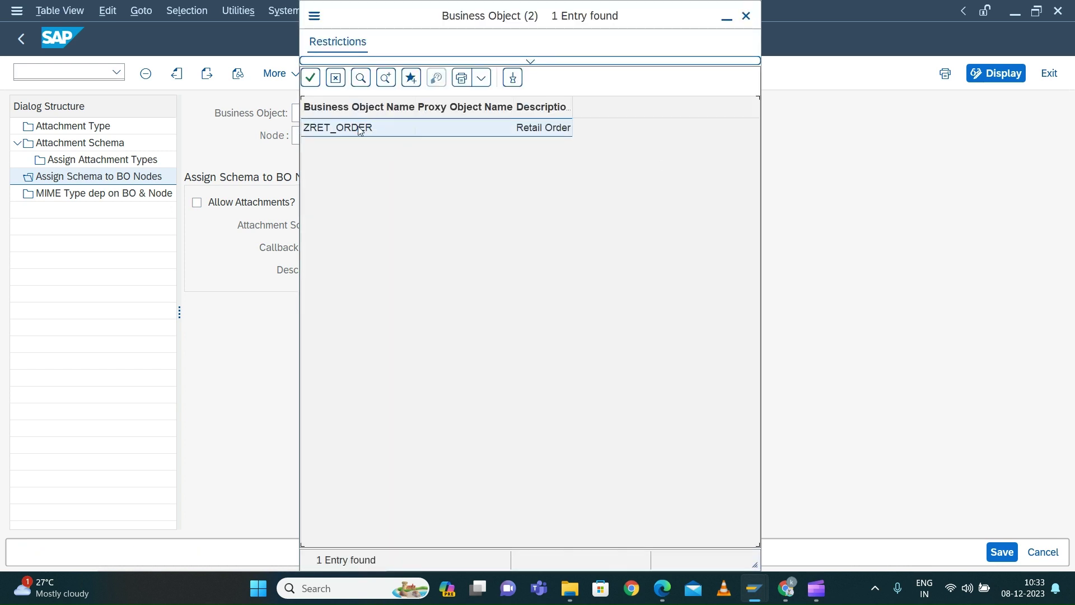
double_click(354, 129)
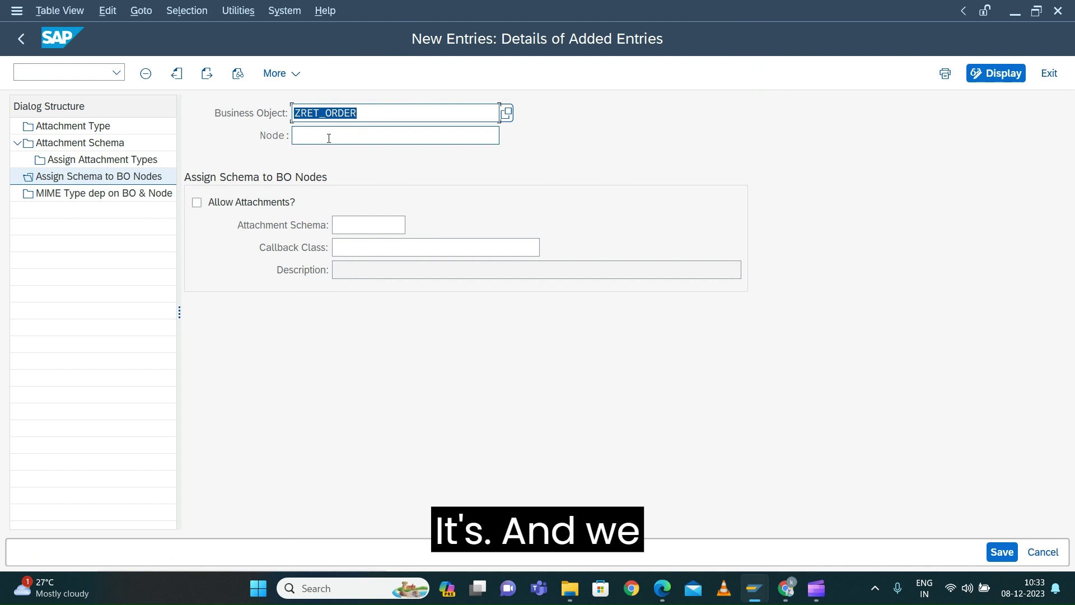
Step: Choose ROOT as the node of ZRET_ORDER from the node value list
click(329, 139)
click(506, 138)
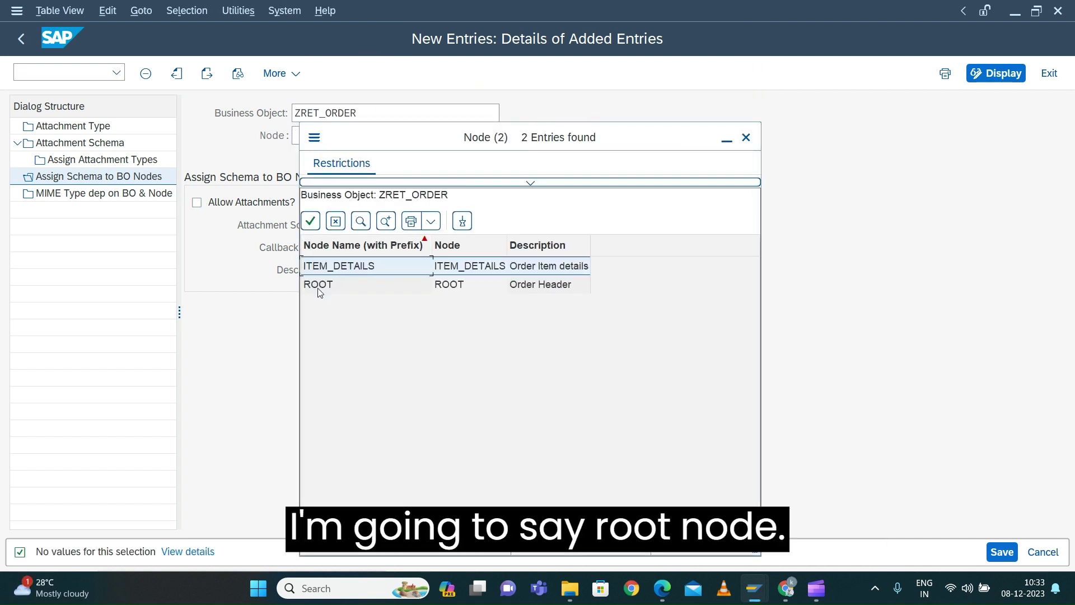
double_click(317, 285)
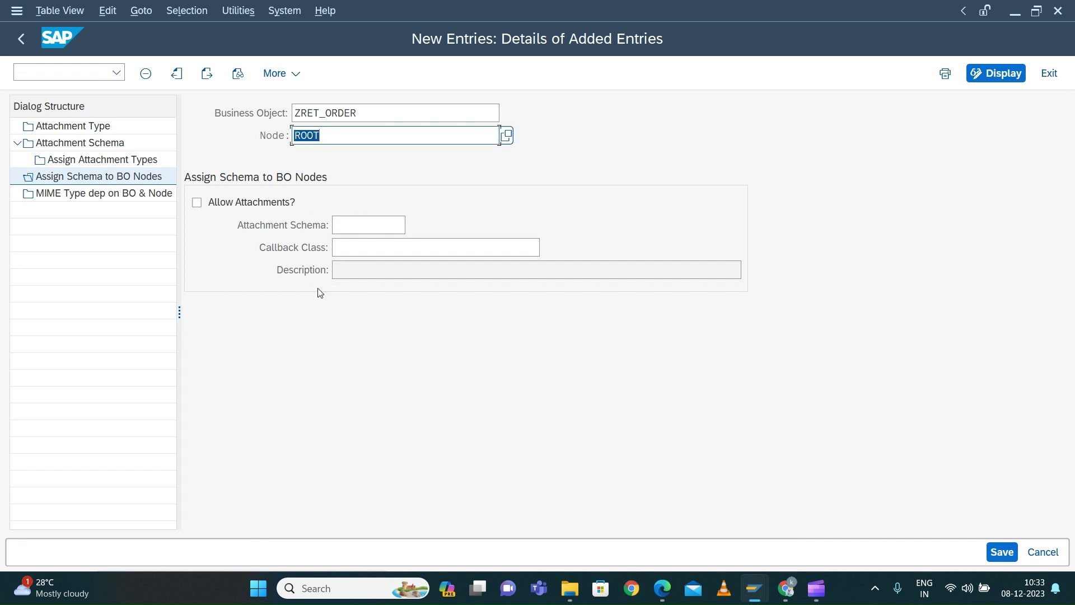
Step: Allow attachments for the ROOT node and assign the DEFAULT attachment schema, leaving the callback class empty
click(196, 203)
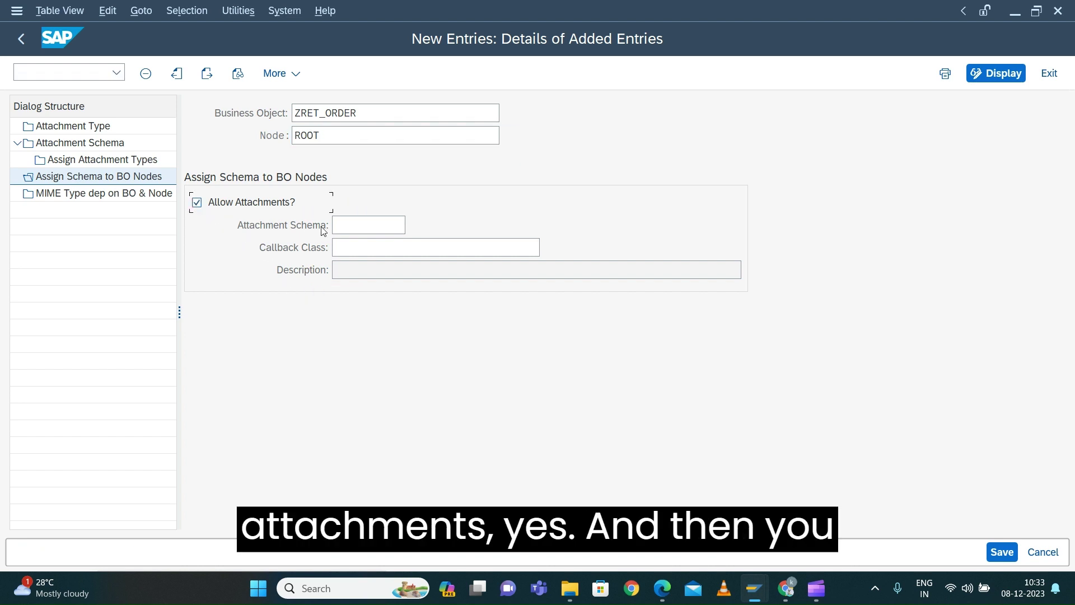
click(362, 227)
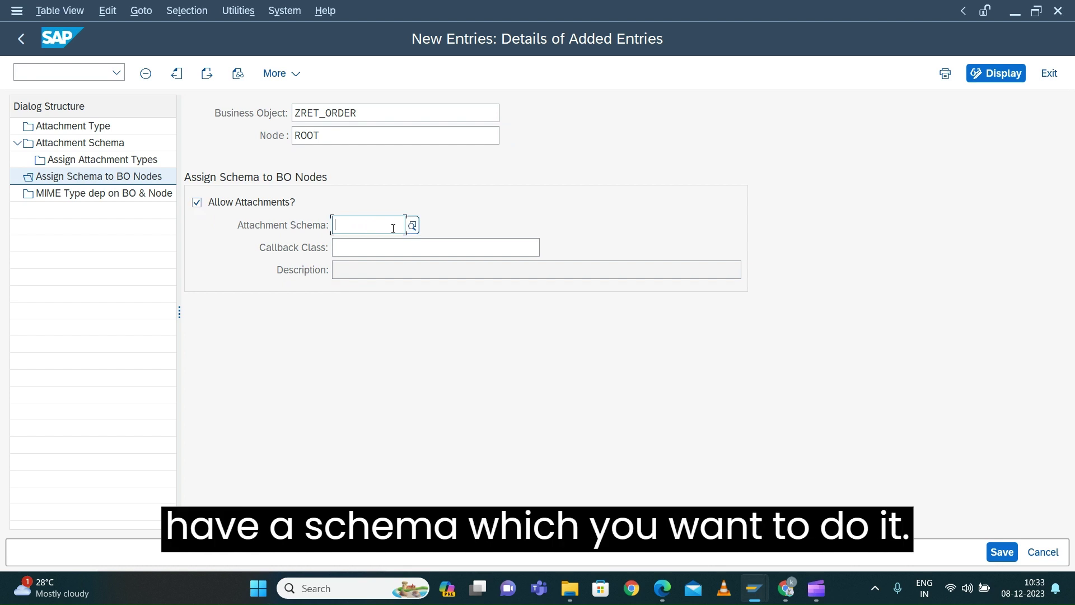
click(410, 226)
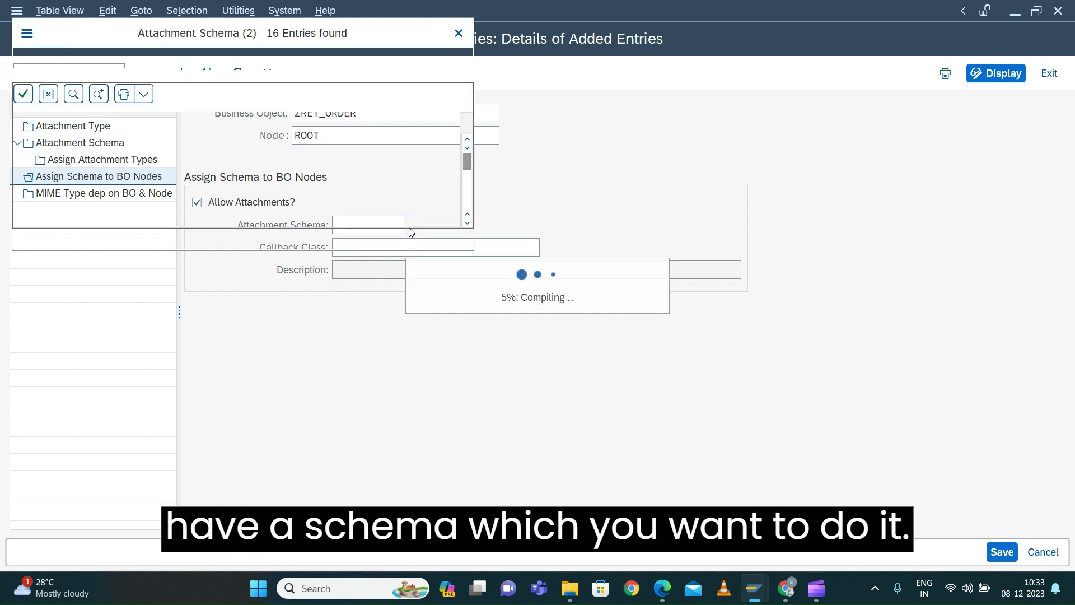
double_click(38, 155)
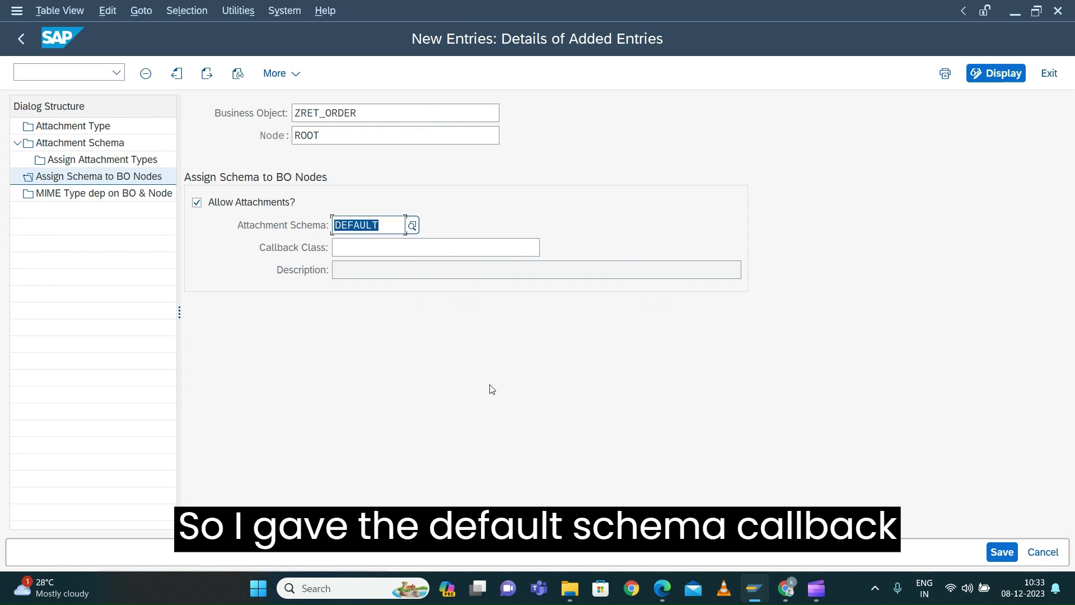
click(350, 247)
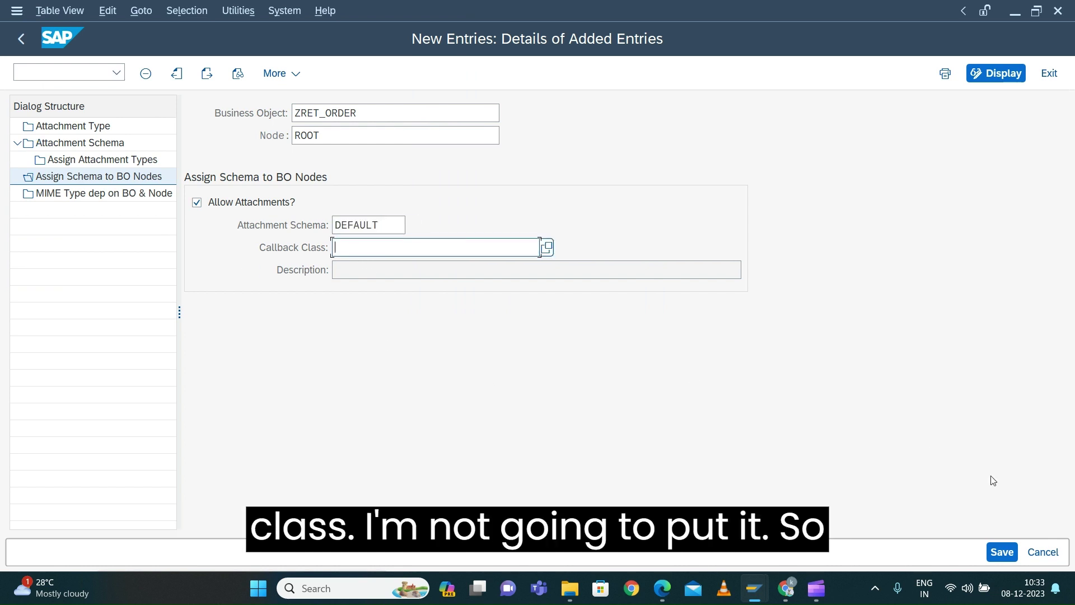
key(Return)
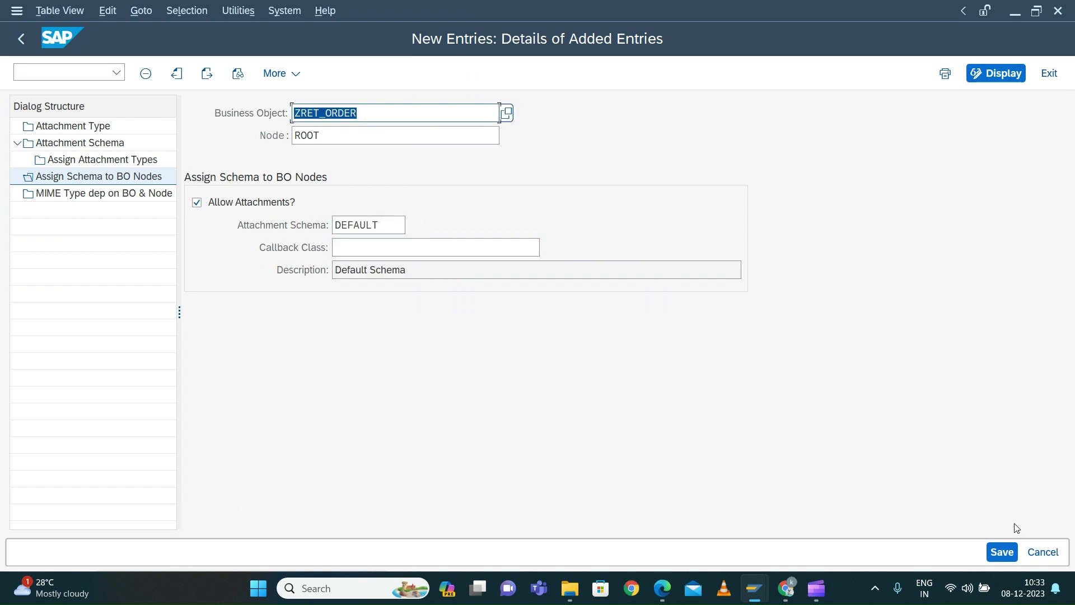
Step: Save the ZRET_ORDER schema assignment and return to the overview to check its entry
click(1001, 552)
click(1001, 552)
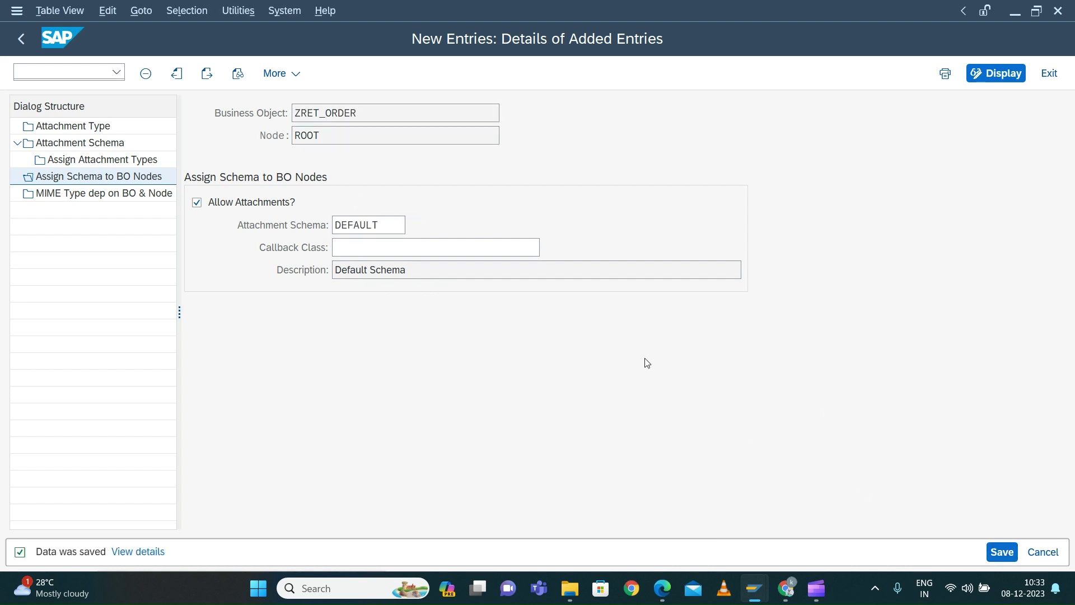
click(21, 40)
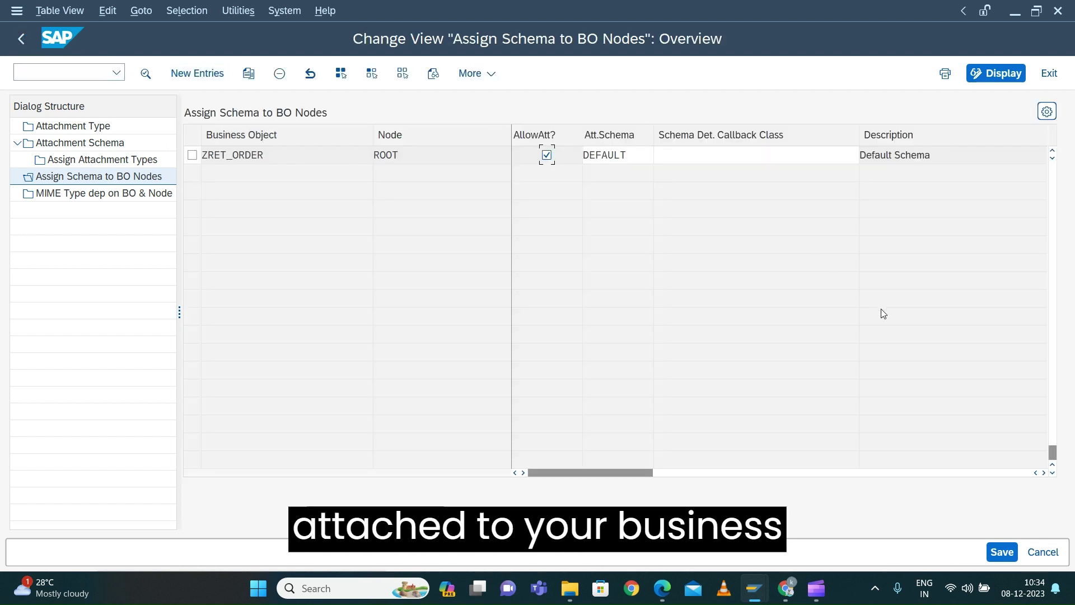
scroll(902, 309, up, 3)
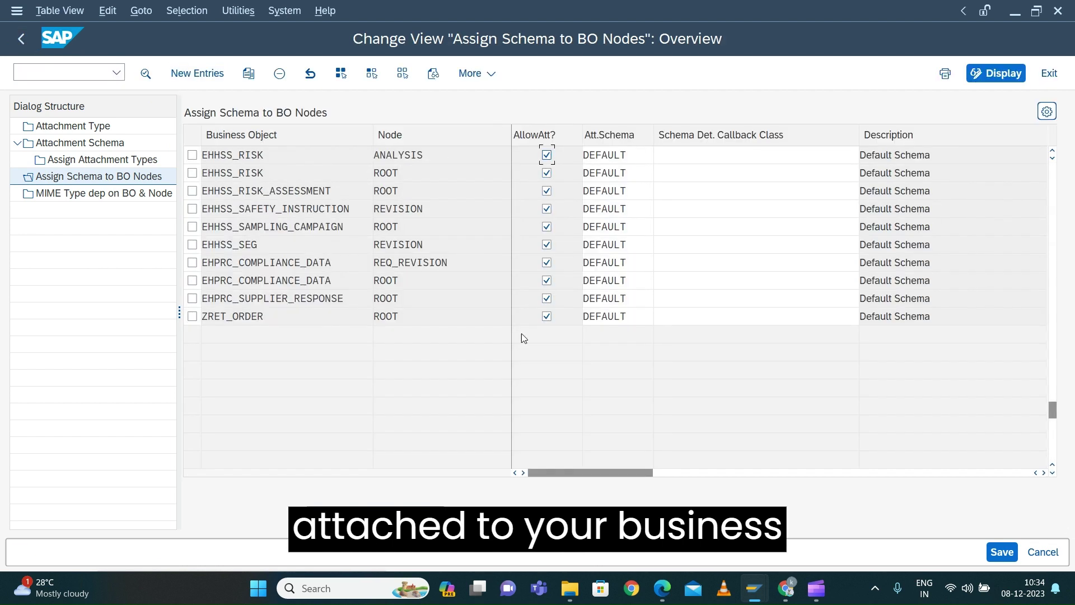
drag(283, 320, 201, 318)
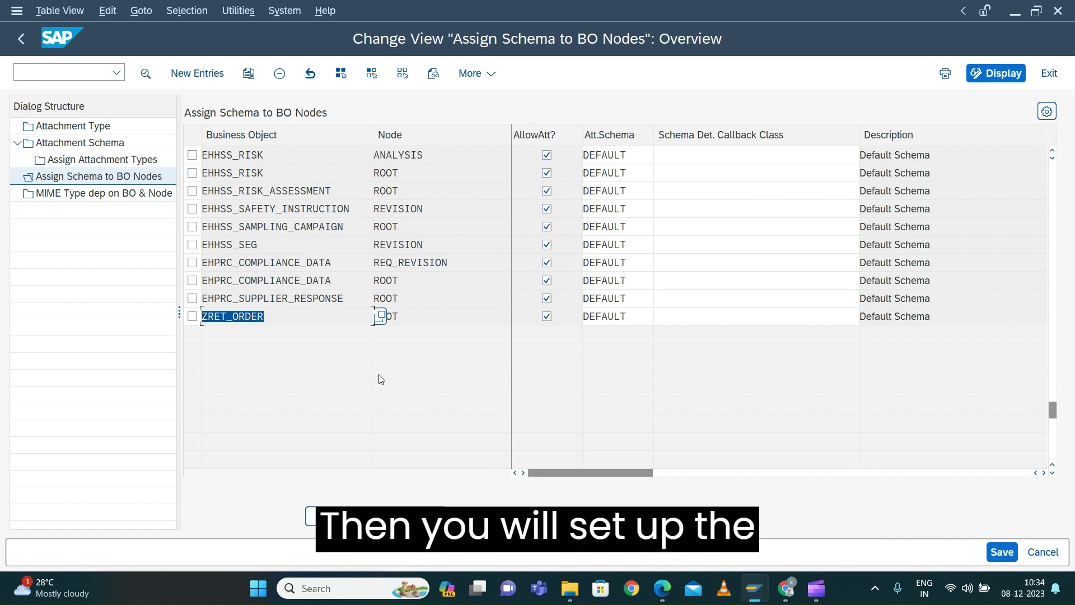
Step: Open the MIME type settings by business object and node, and widen the Business Object column to show full names
click(108, 195)
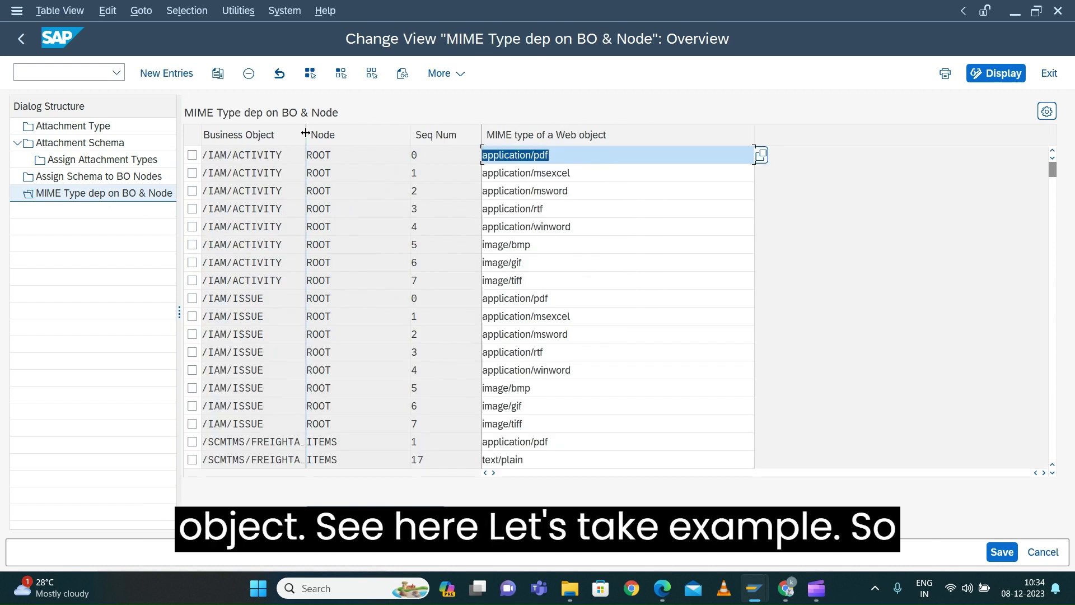
drag(305, 135, 399, 134)
drag(350, 445, 183, 444)
click(210, 438)
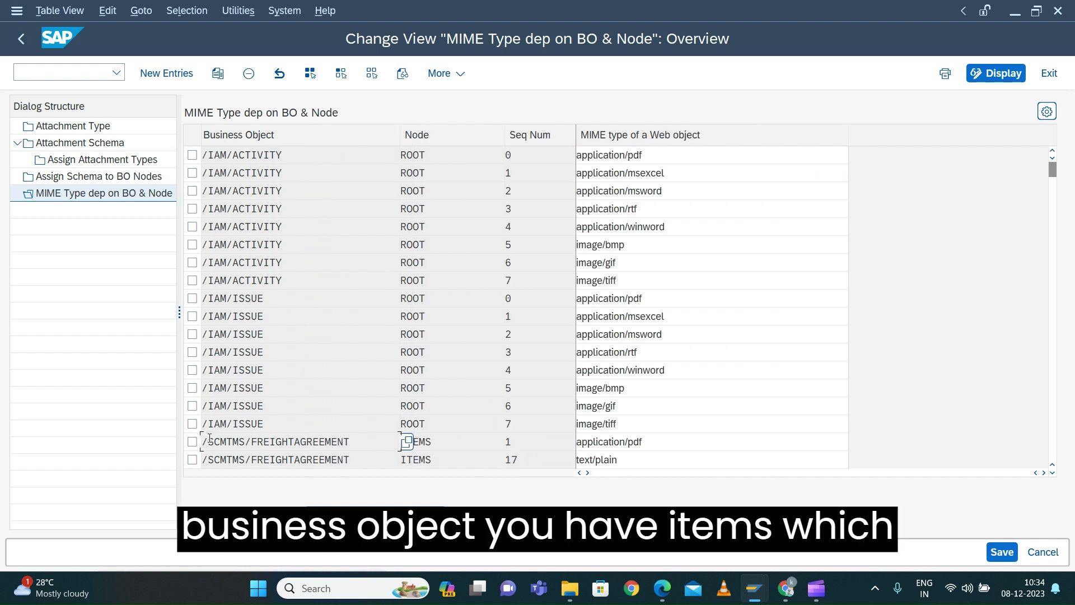
Step: Examine the sequence numbers and MIME types maintained for the ITEMS node of /SCMTMS/FREIGHTAGREEMENT
drag(509, 441, 400, 444)
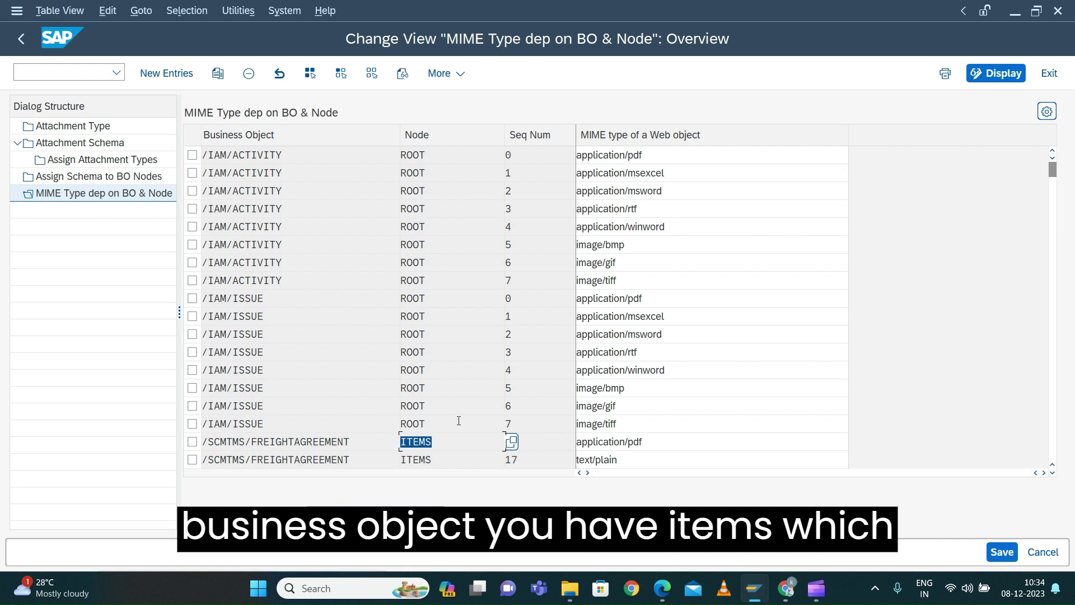
click(537, 440)
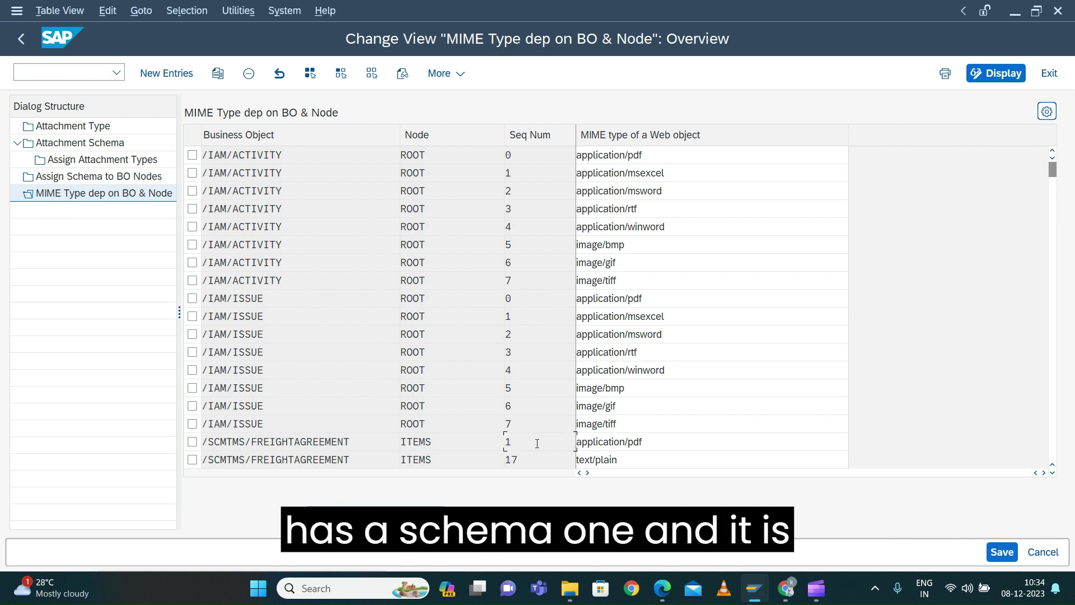
drag(538, 444, 444, 446)
drag(693, 447, 477, 462)
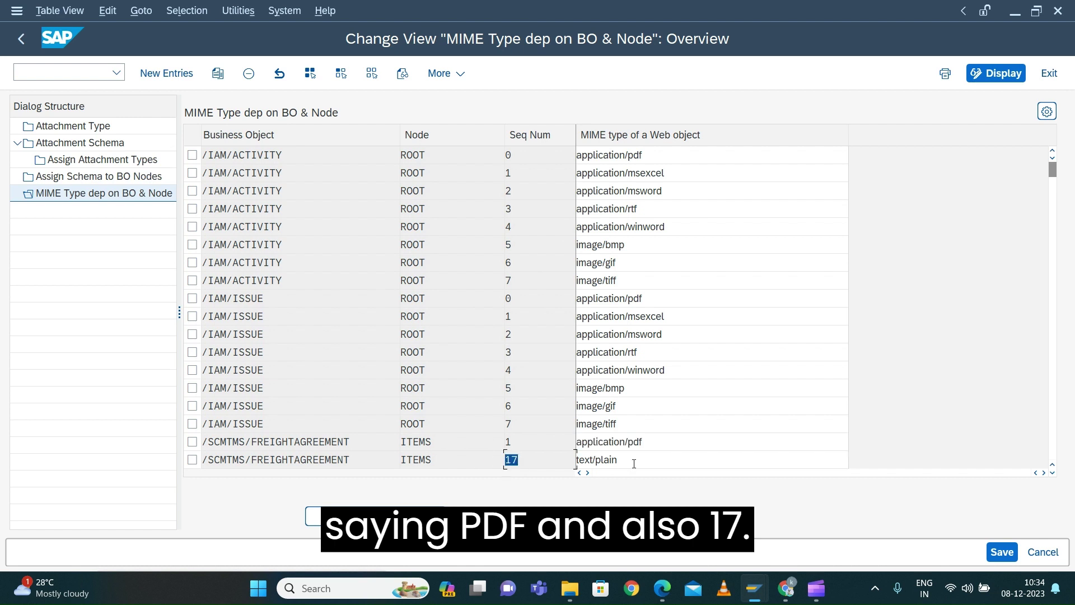
drag(633, 463, 525, 452)
scroll(512, 416, down, 1)
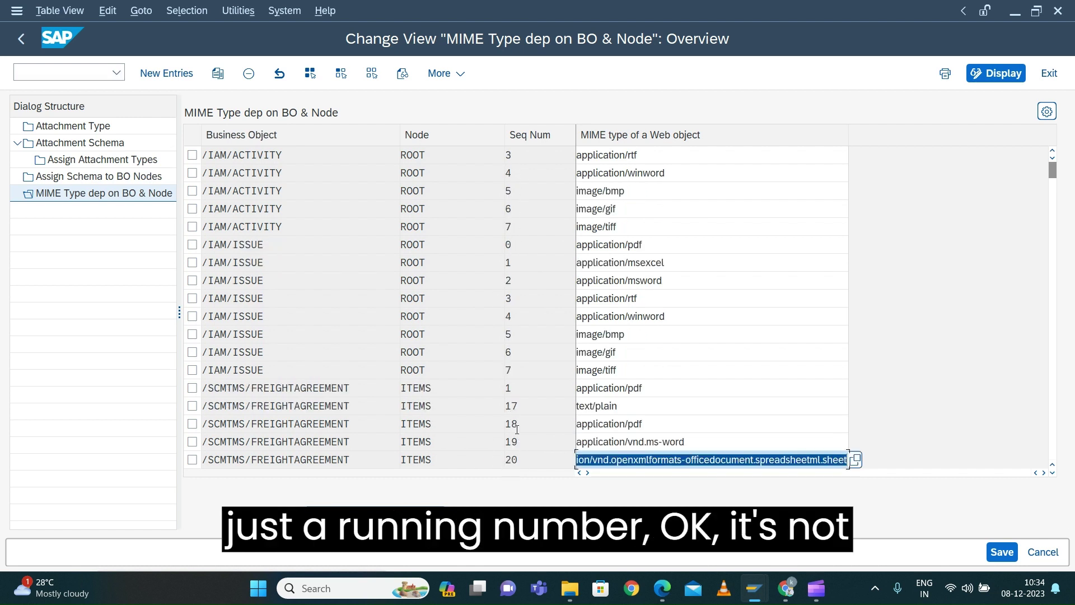
scroll(537, 416, down, 1)
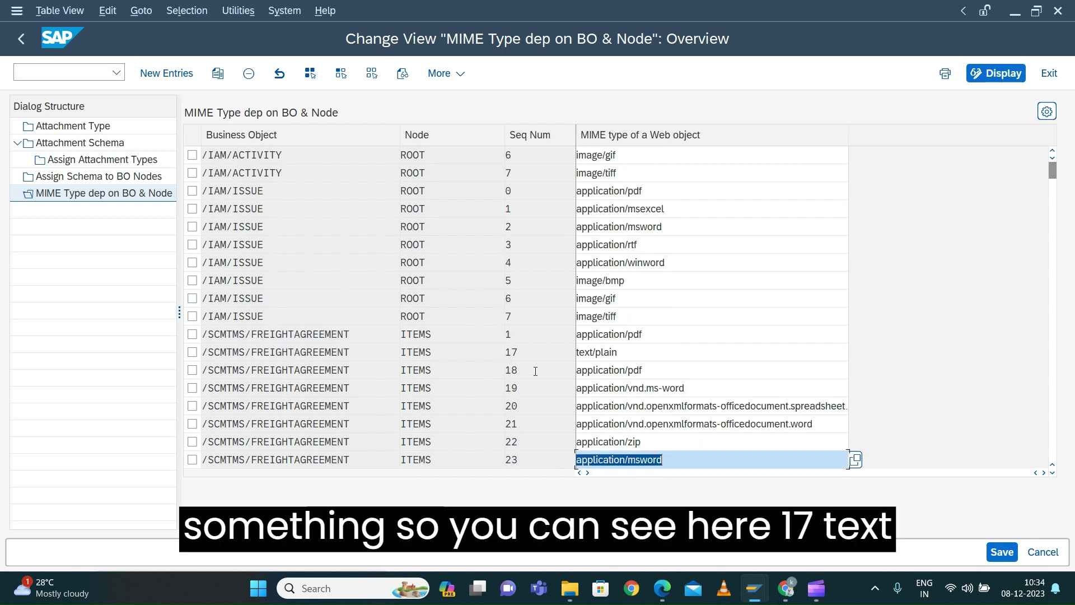
click(530, 335)
click(577, 351)
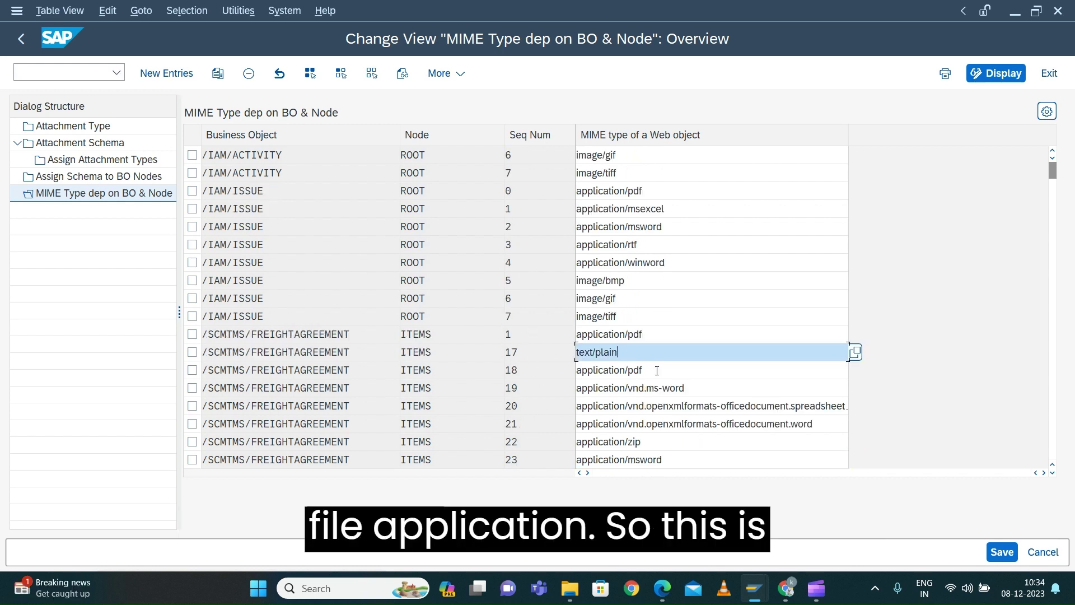
click(656, 371)
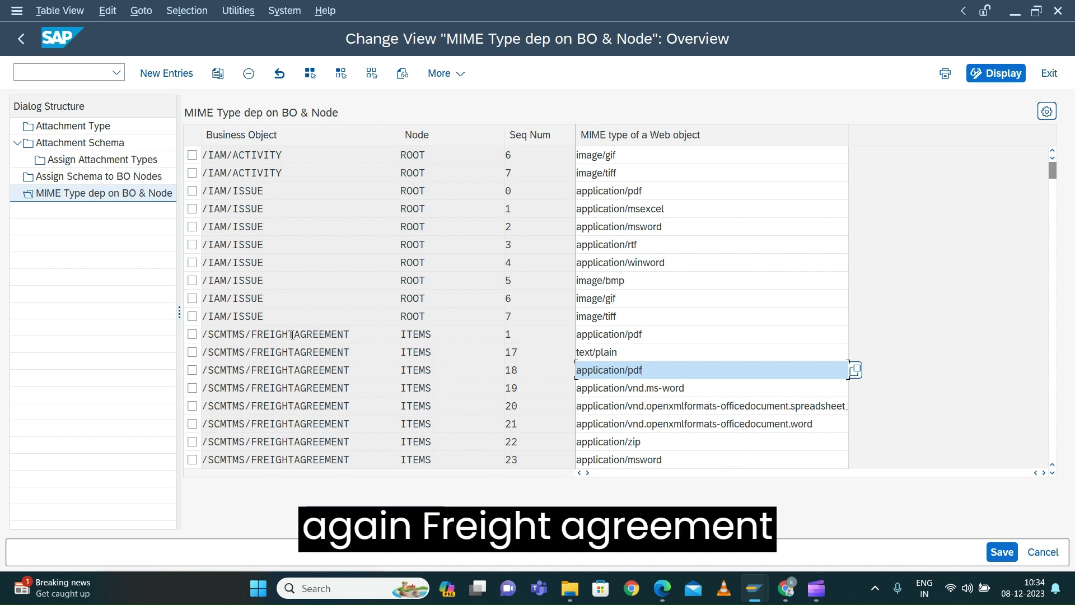
drag(280, 335, 382, 335)
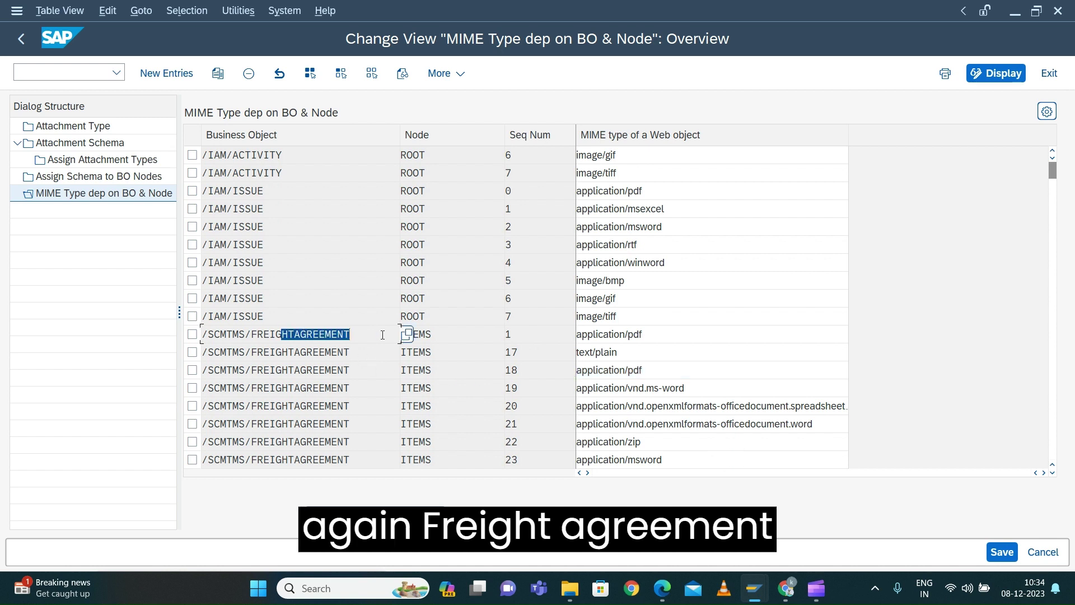
Step: Examine the document and image MIME types maintained for the /SCMTMS/FREIGHTAGREEMENT ITEMS node and the /IAM/ISSUE ROOT node
click(443, 371)
click(626, 371)
click(626, 389)
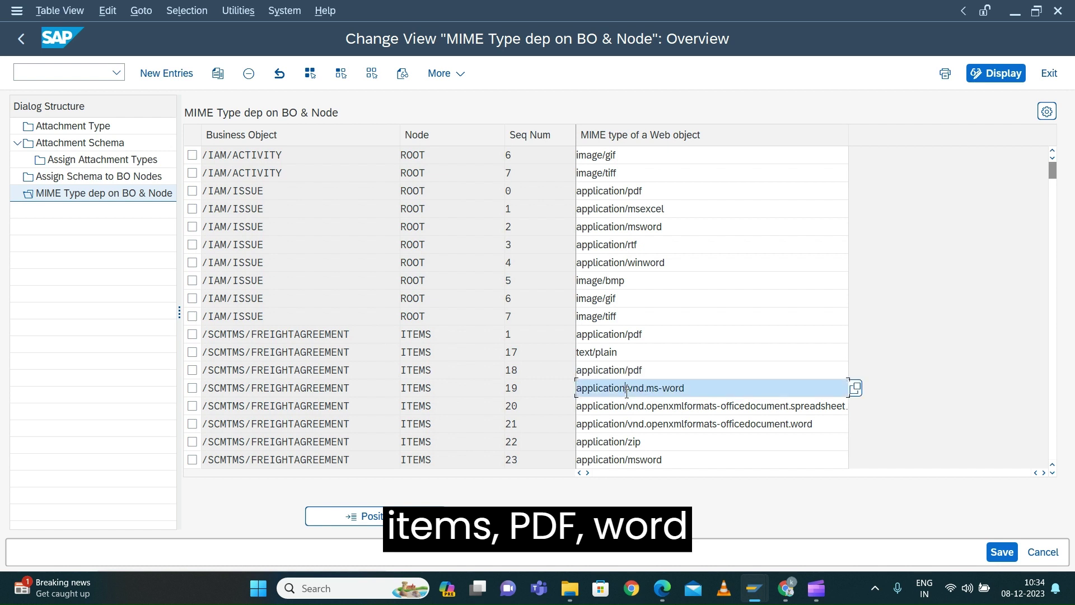
click(626, 406)
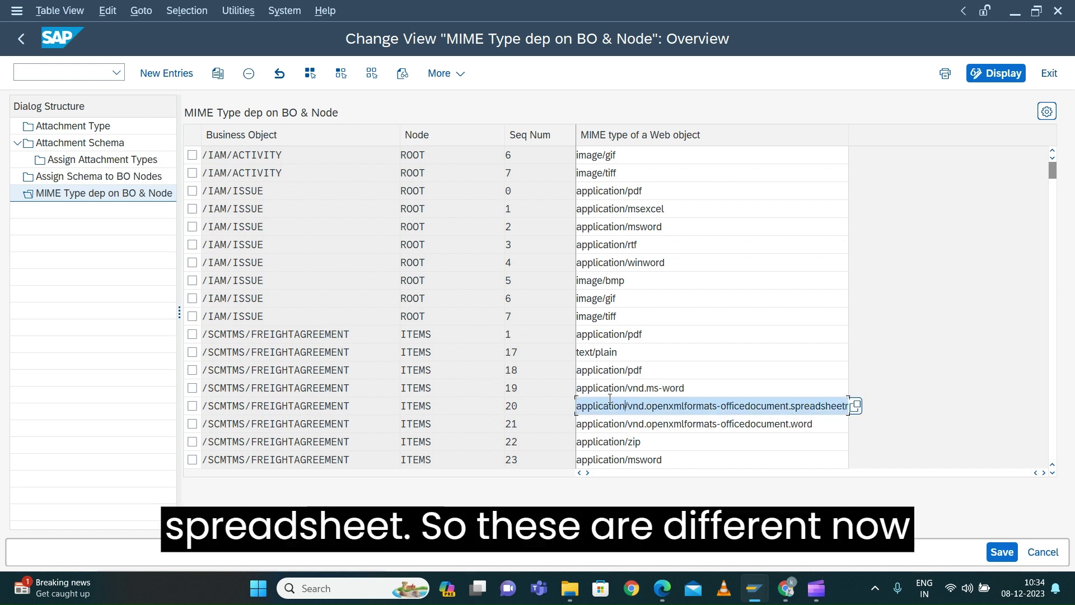
scroll(607, 447, down, 2)
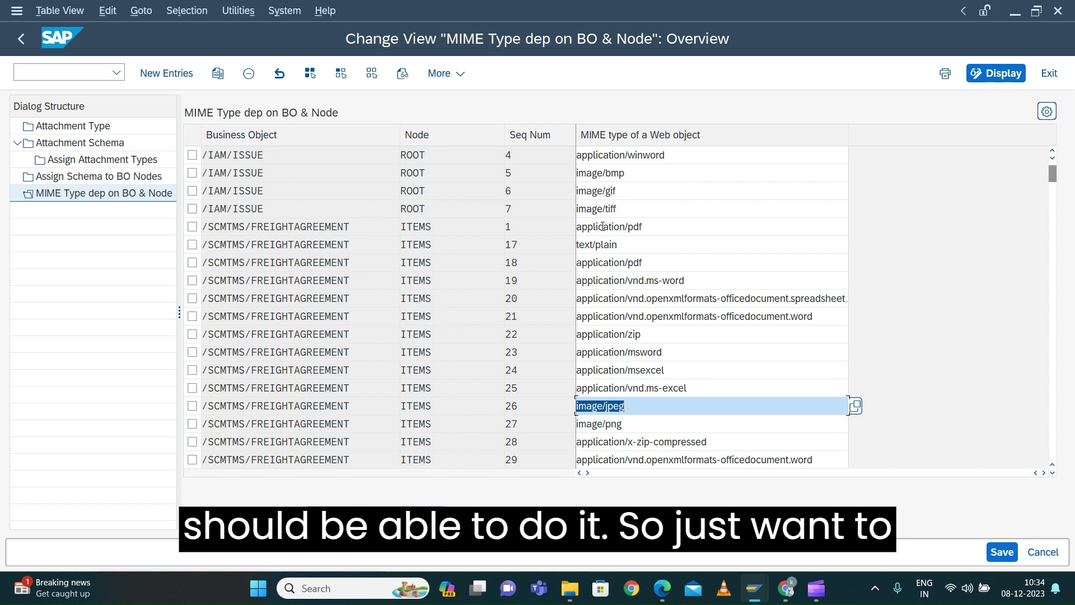
click(595, 174)
click(594, 192)
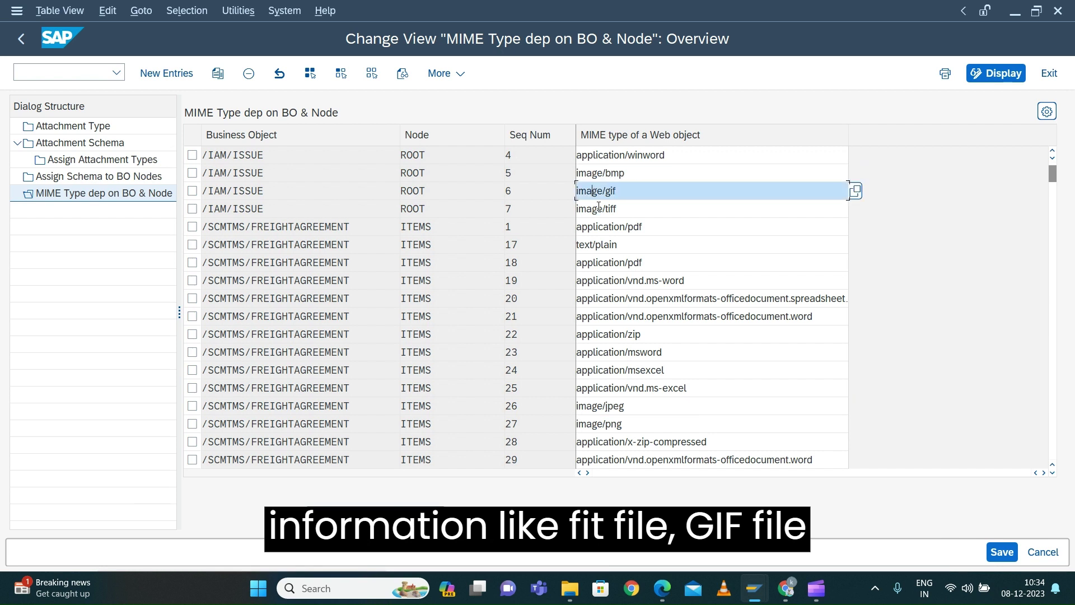
click(603, 425)
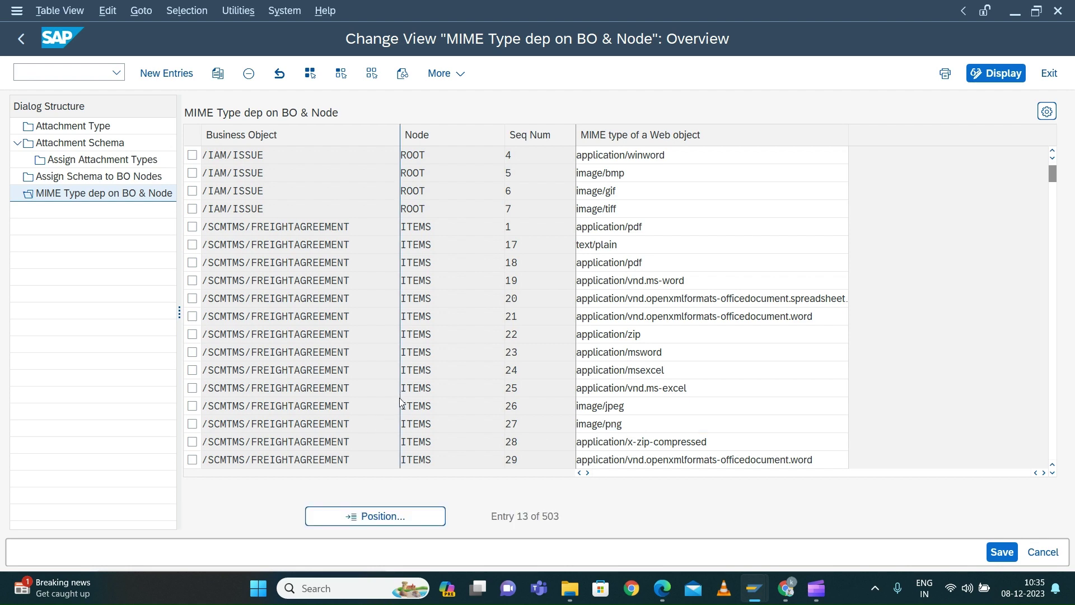
Step: Copy the text/plain MIME type from sequence number 2 of the /SCMTMS/TOR execution information node
scroll(398, 398, down, 3)
scroll(400, 398, down, 5)
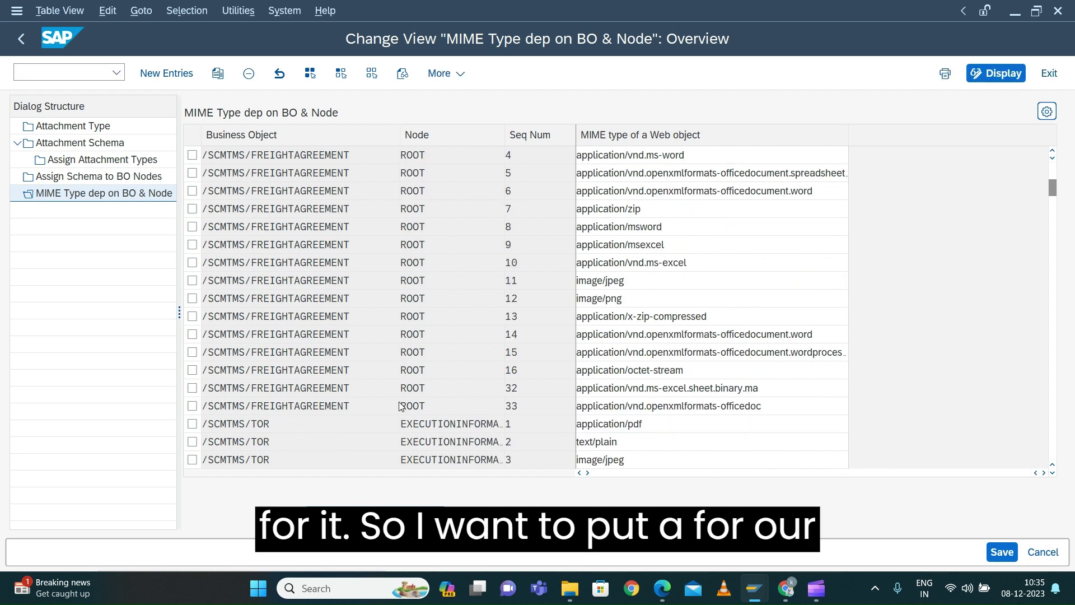
scroll(399, 399, down, 2)
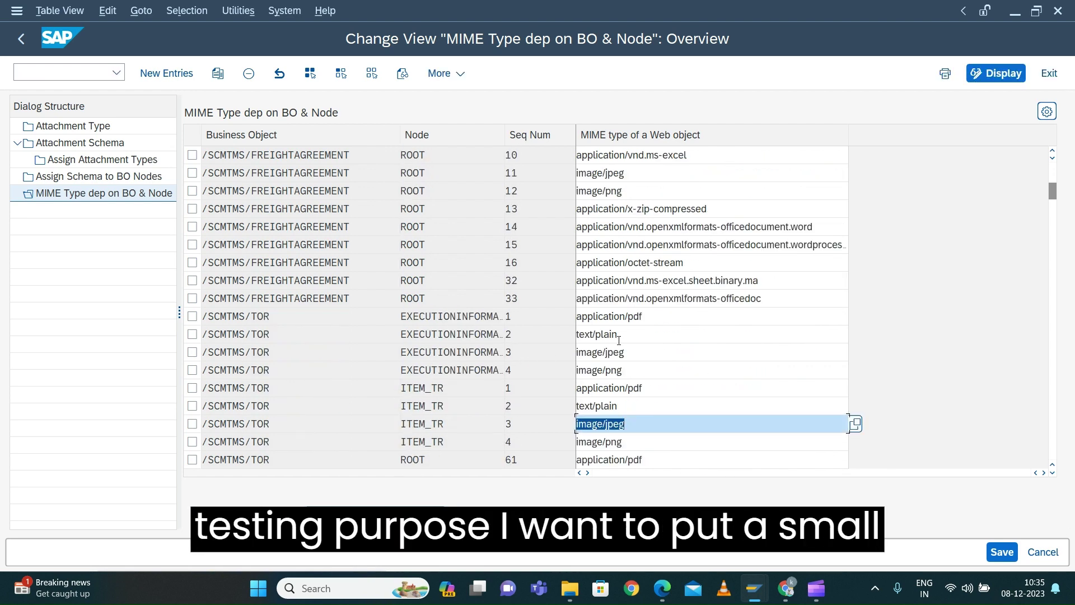
click(618, 336)
key(ctrl+c)
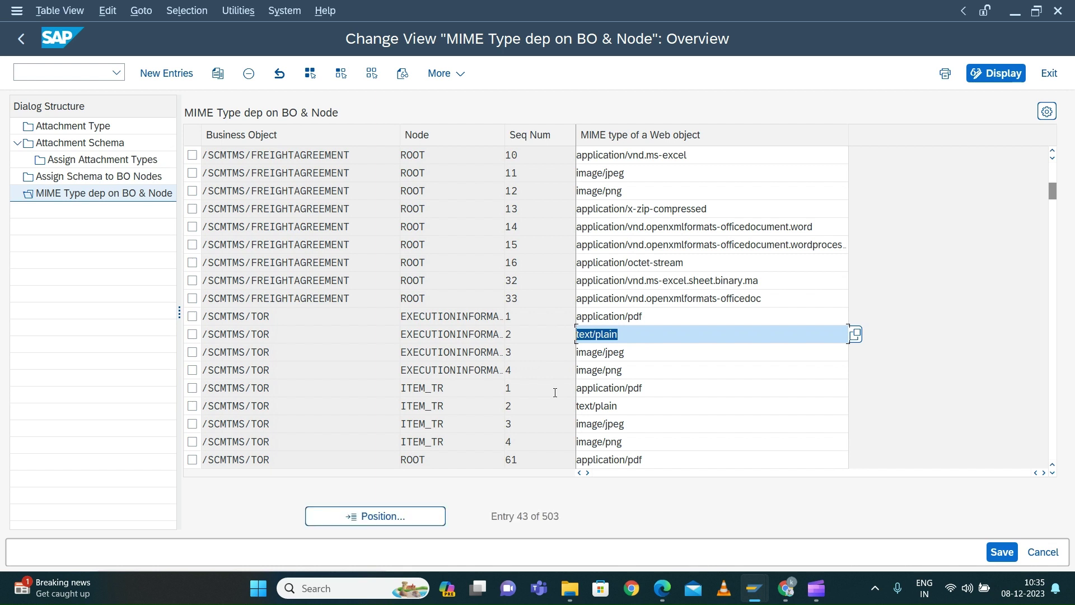
click(555, 392)
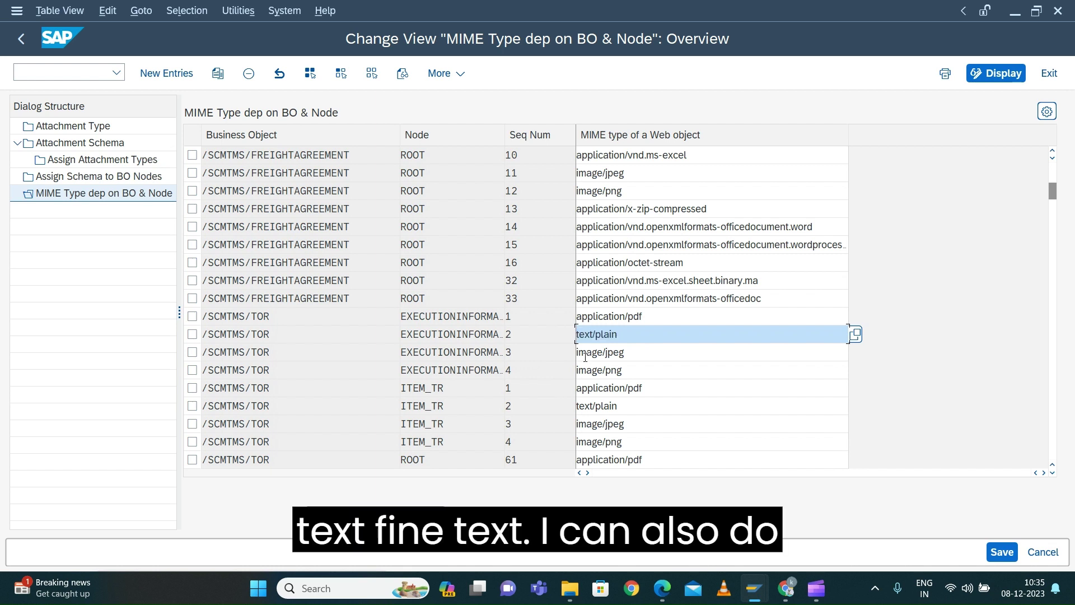
Step: Examine the nodes and MIME types maintained for /SCMTMS/TOR and the business objects listed after it, through to the end of the list
click(289, 337)
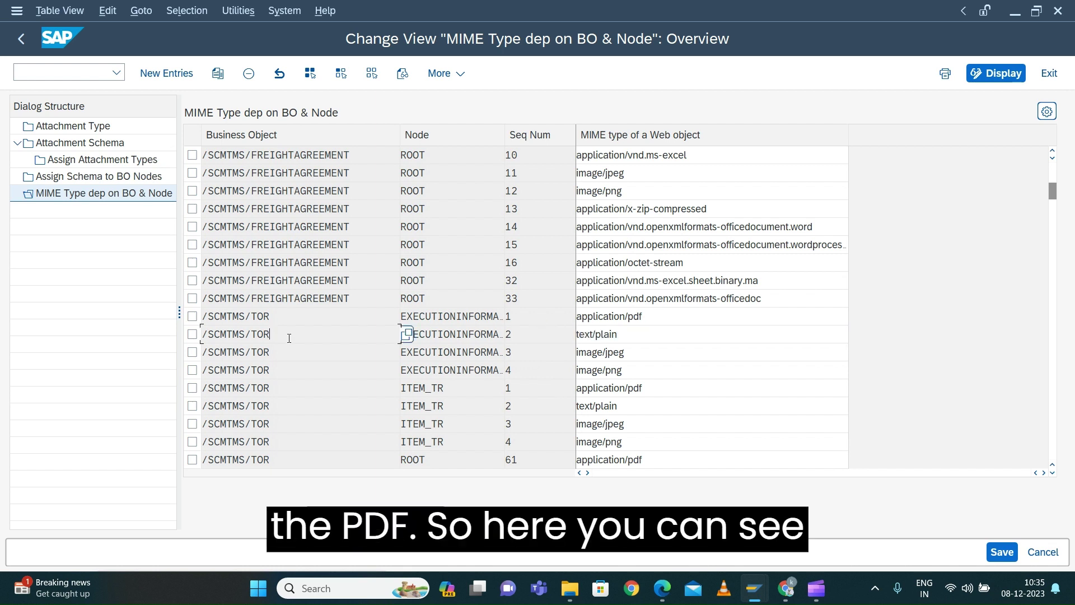
double_click(283, 317)
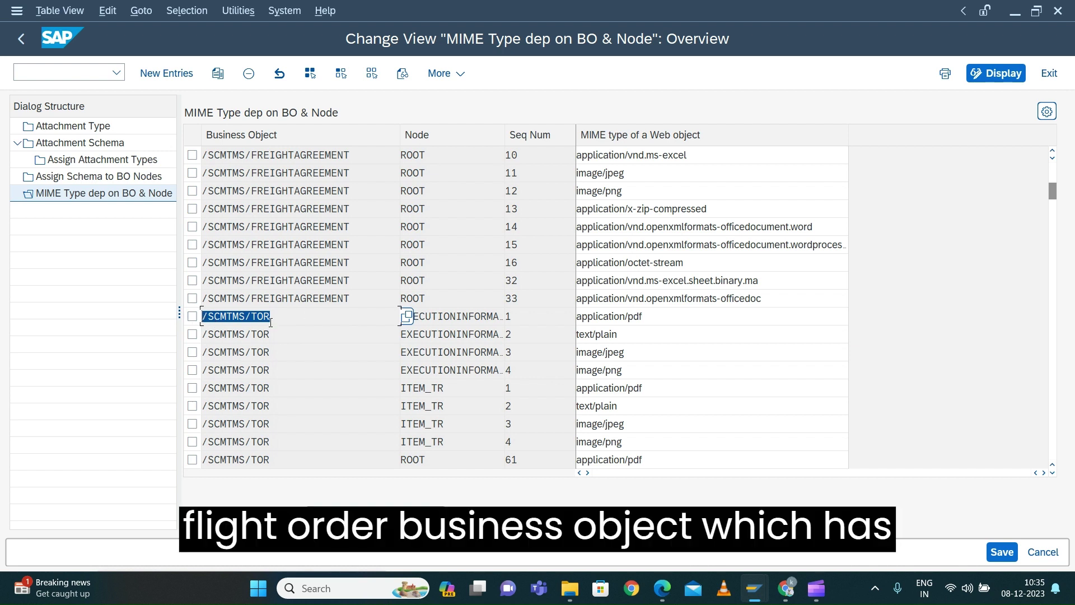
click(434, 334)
click(424, 370)
click(415, 406)
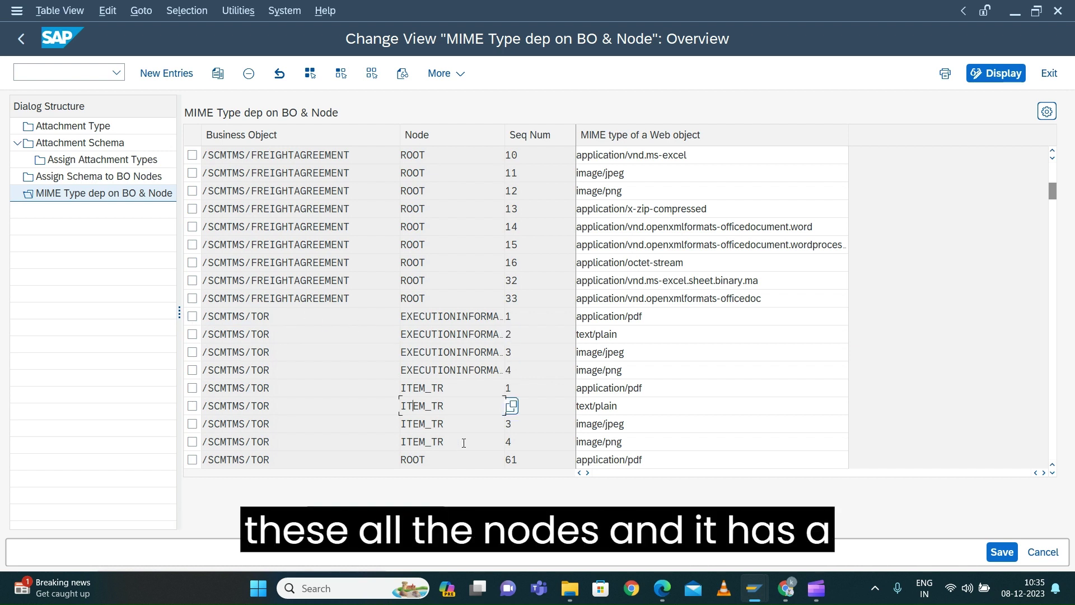
double_click(619, 442)
scroll(376, 412, down, 4)
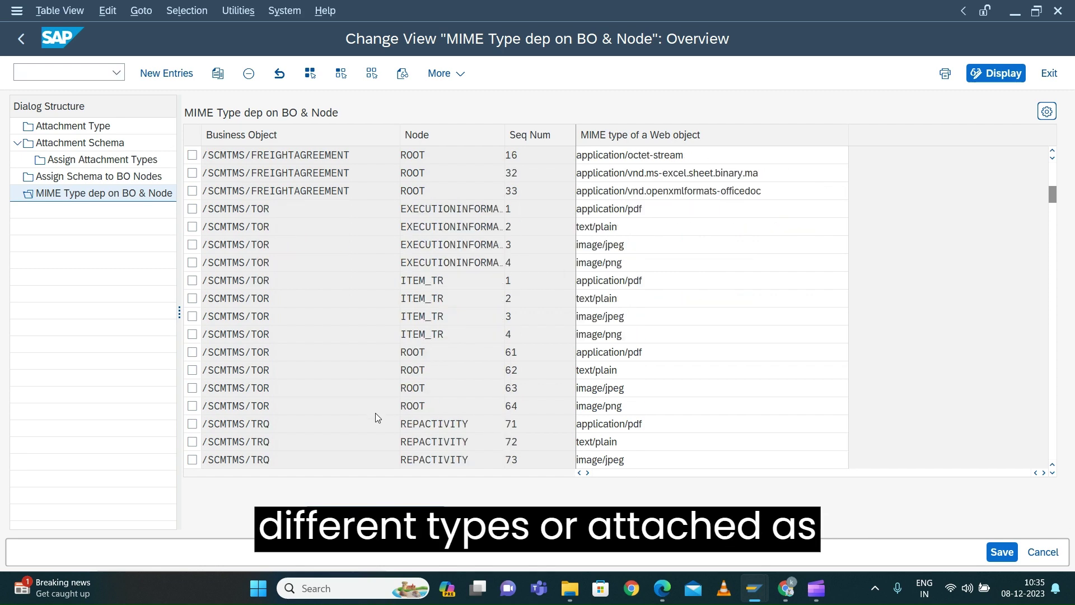
scroll(375, 414, down, 8)
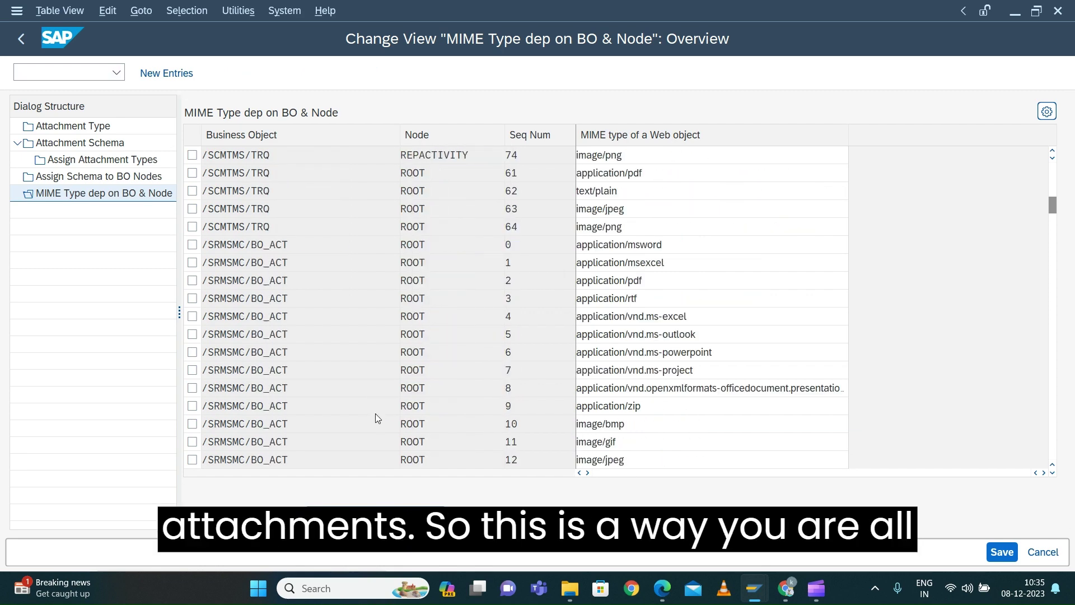
scroll(316, 382, down, 10)
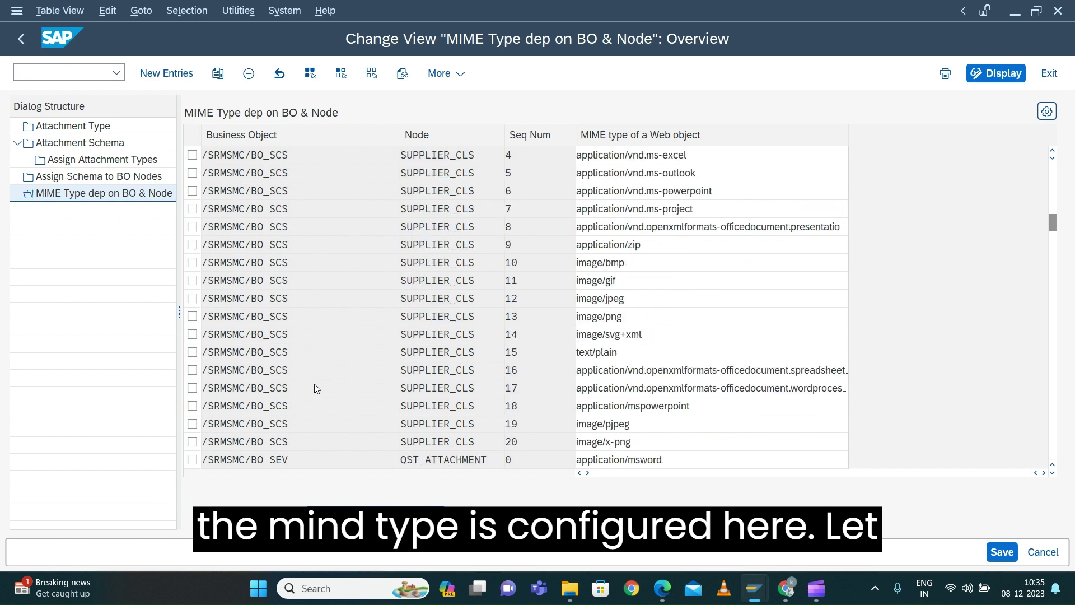
scroll(315, 385, down, 5)
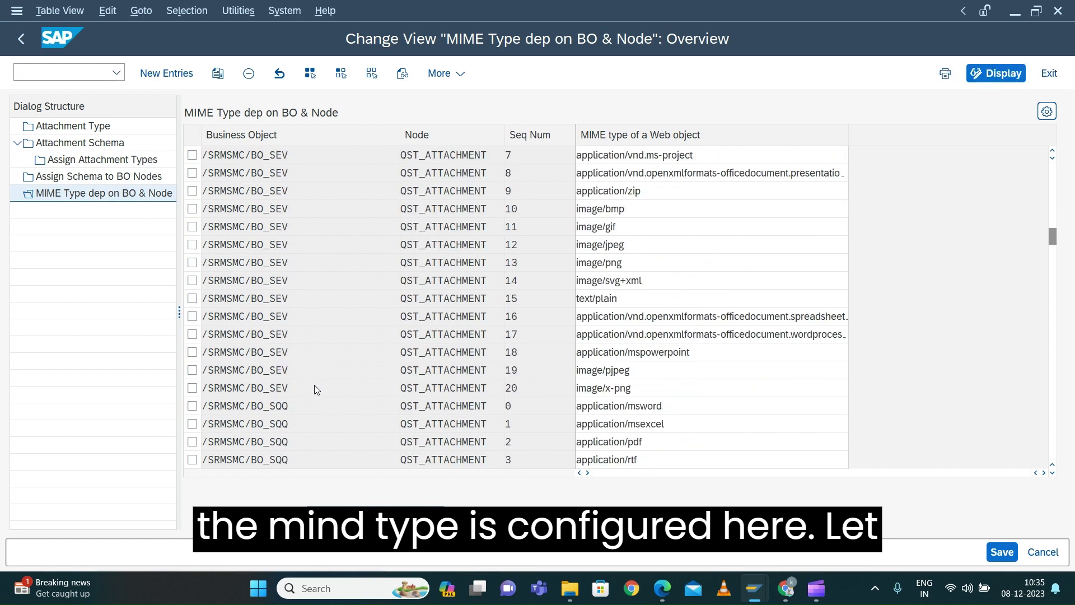
scroll(1040, 240, down, 6)
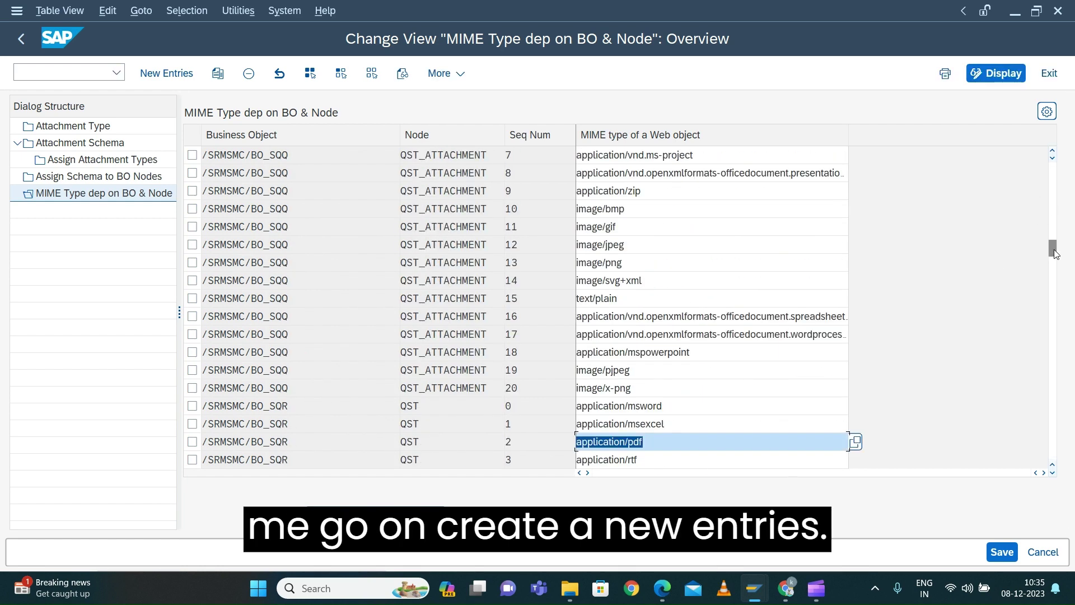
drag(1052, 252, 1053, 451)
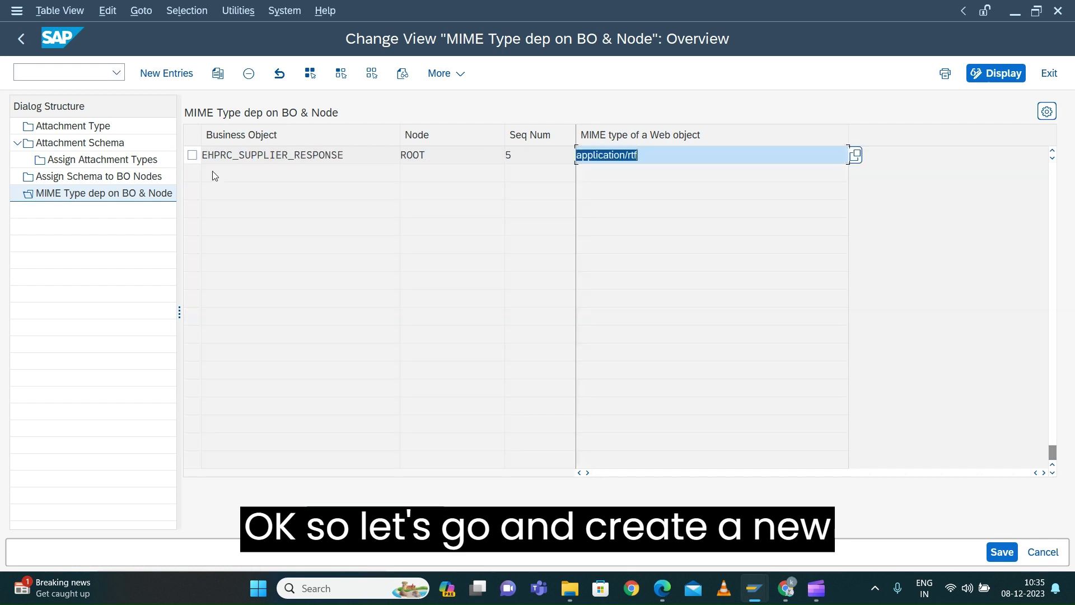
Step: Start new MIME type entries and choose ZRET_ORDER as the business object by searching for zret*
click(167, 73)
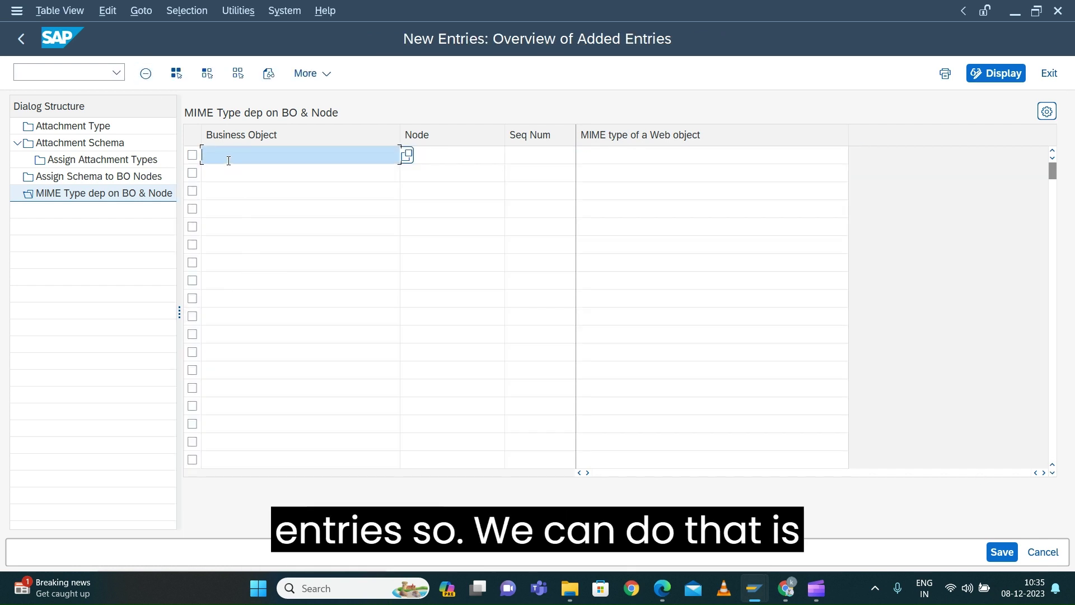
text(zret*)
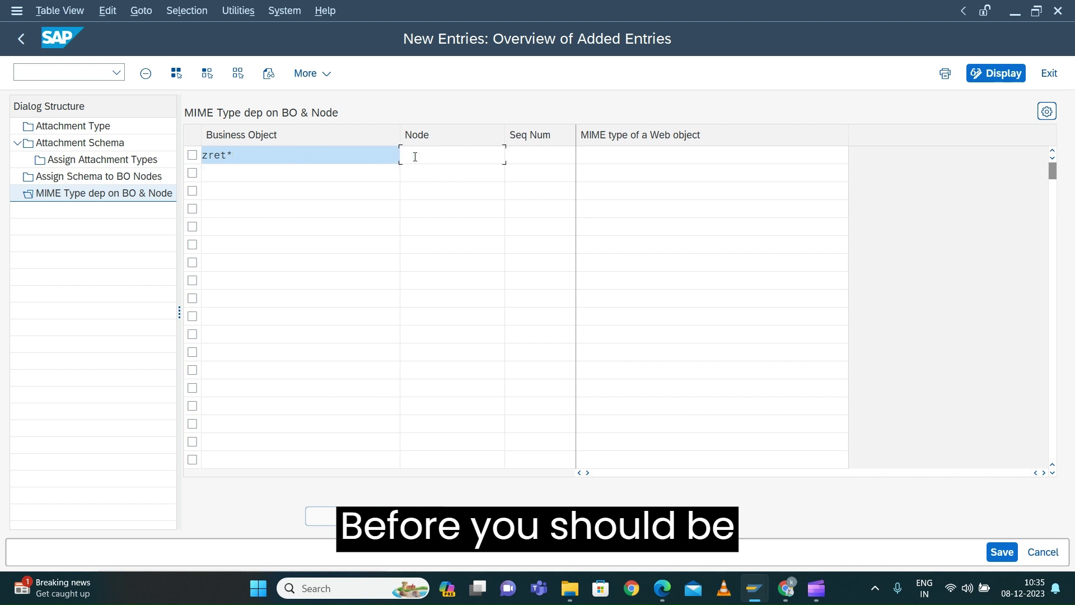
click(406, 155)
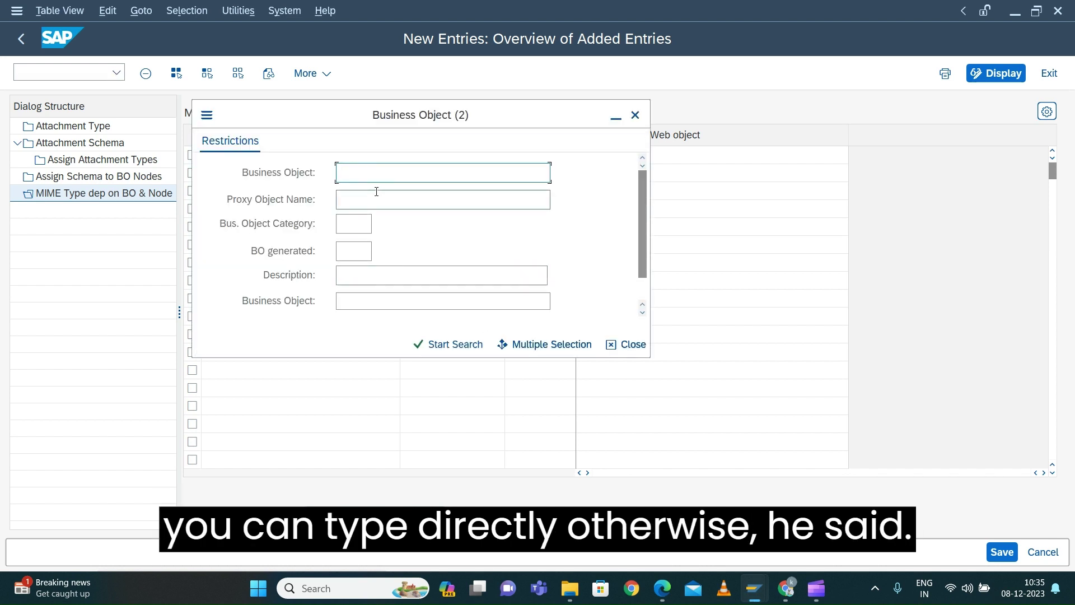
text(zret*)
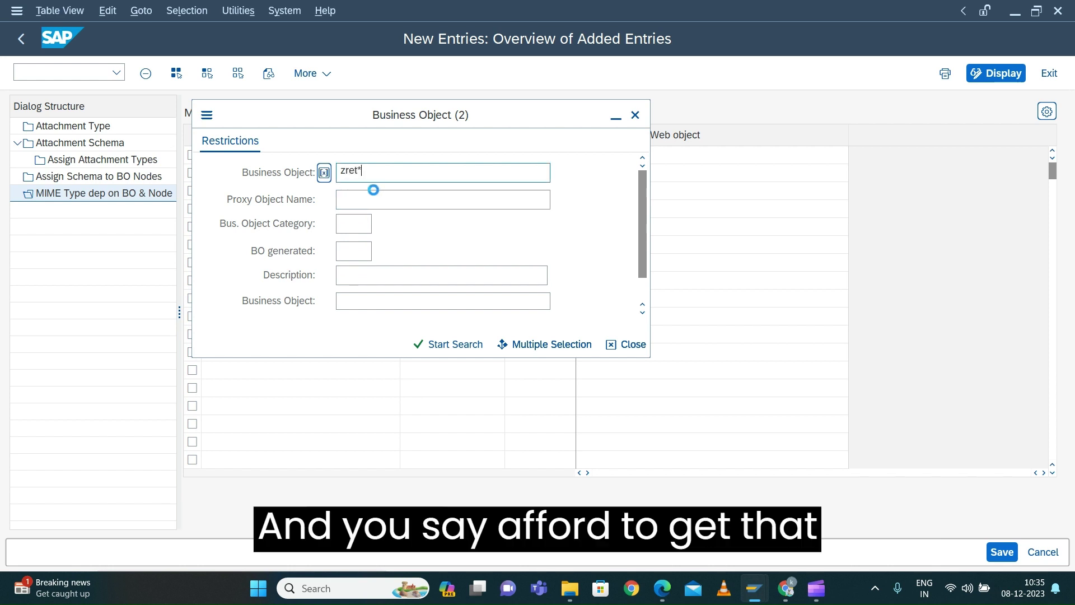
key(Return)
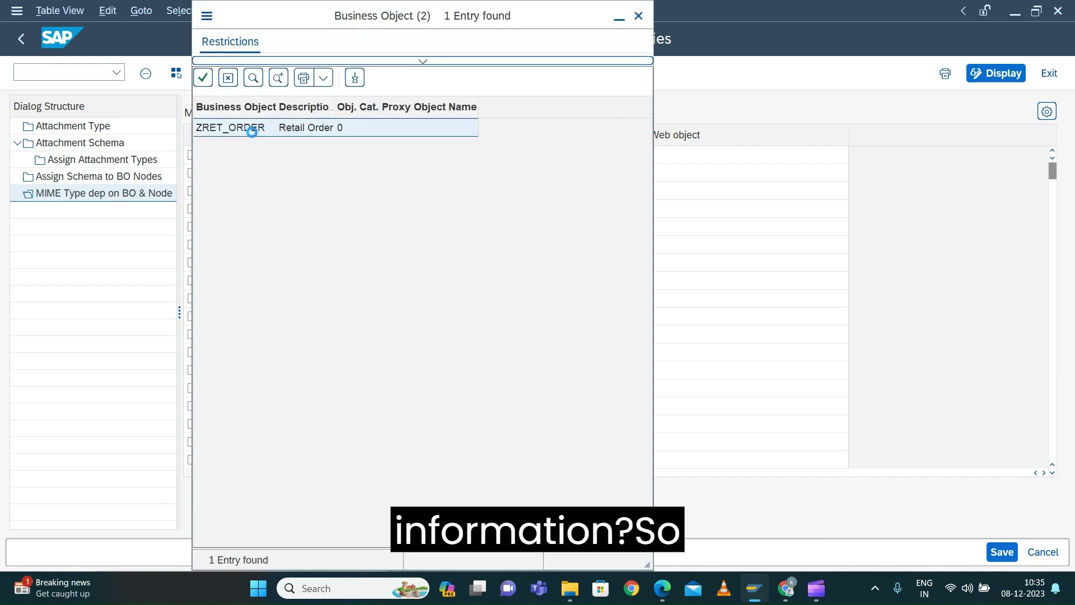
click(249, 126)
Step: Assign the ROOT node and the copied text/plain MIME type to the first ZRET_ORDER entry, leaving its sequence number blank
click(440, 155)
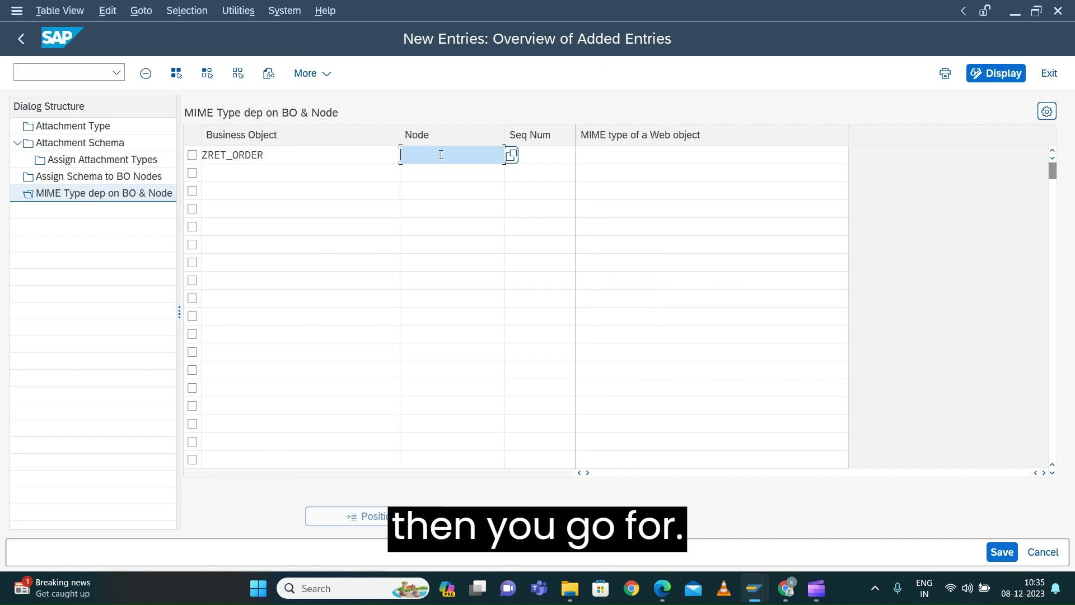
click(512, 155)
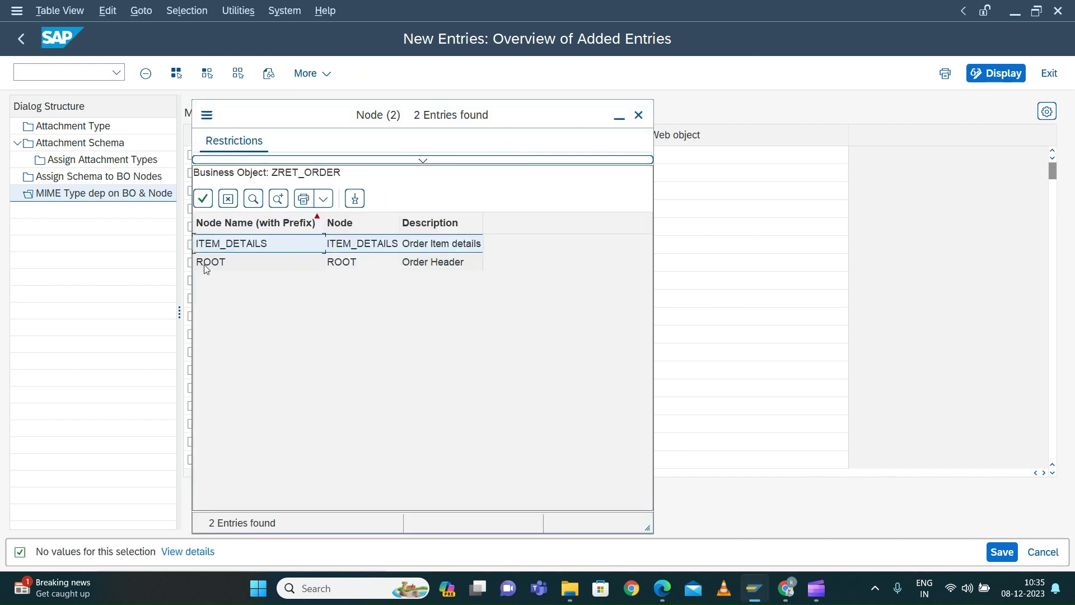
double_click(205, 264)
click(607, 156)
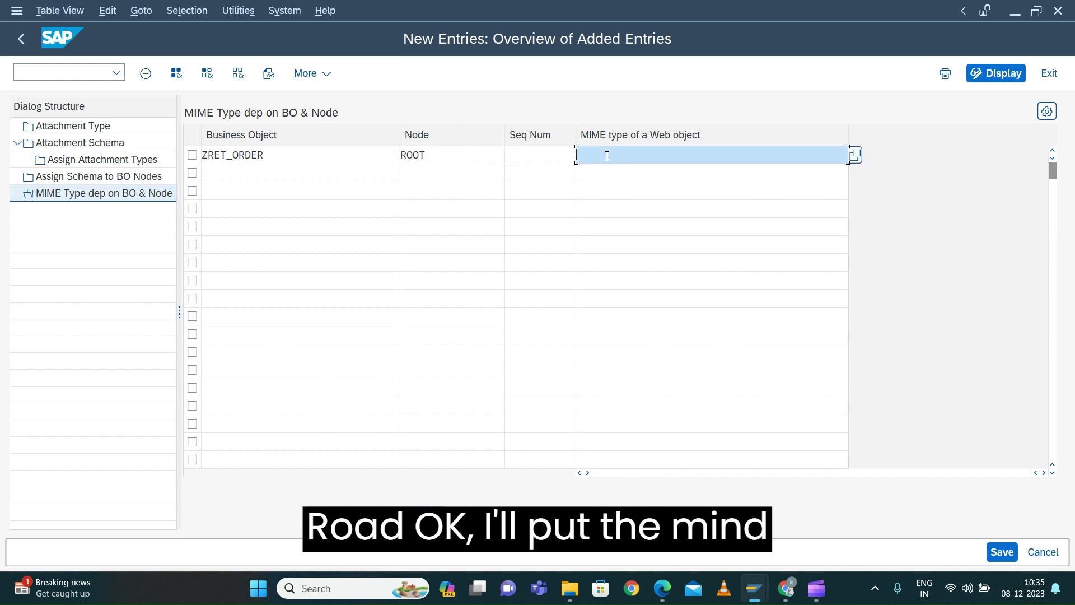
key(ctrl+v)
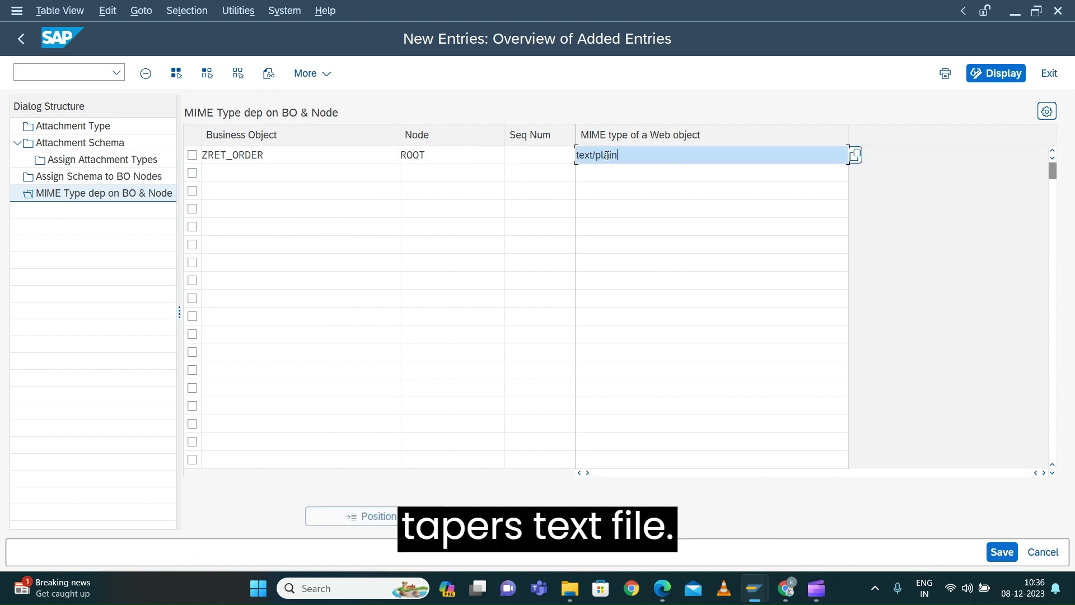
key(Return)
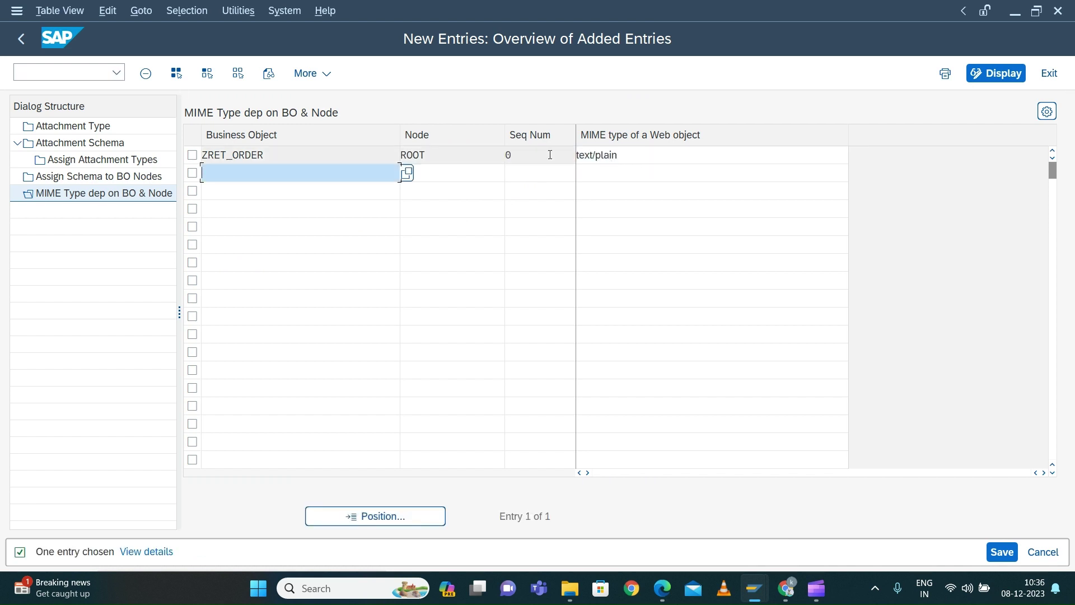
click(550, 155)
Step: Begin a second entry by copying ZRET_ORDER into the next row, with node ROOT and sequence number 1
double_click(249, 160)
key(ctrl+c)
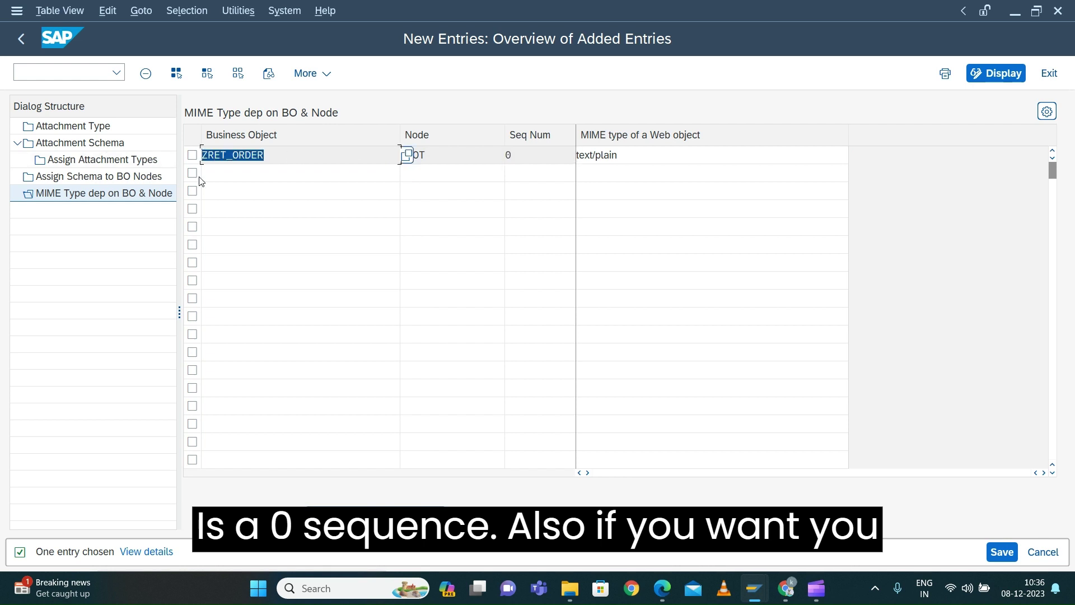
click(207, 175)
key(ctrl+v)
click(451, 175)
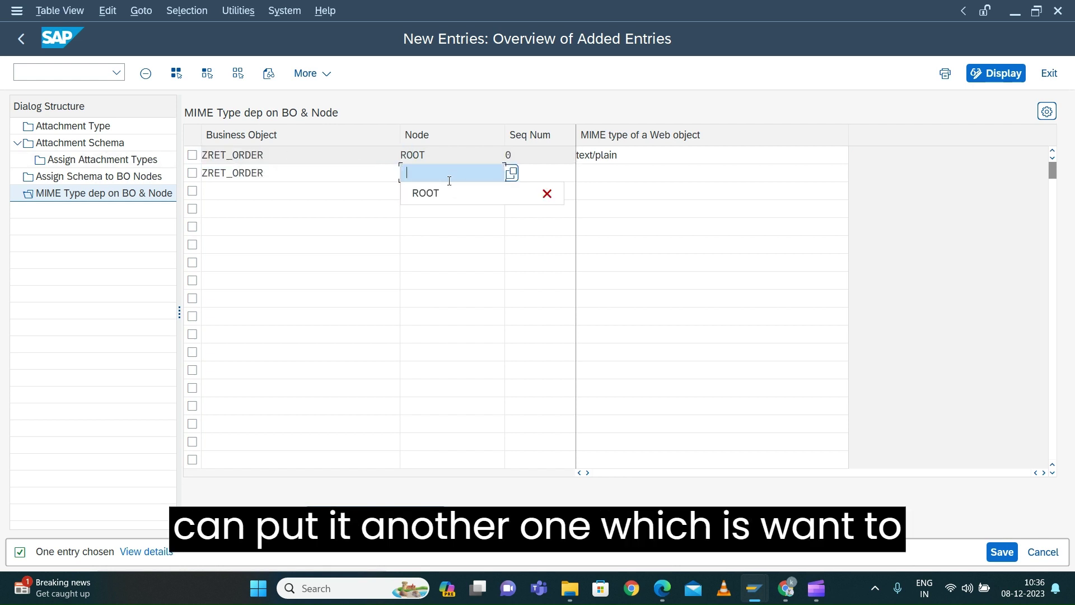
click(426, 192)
click(549, 168)
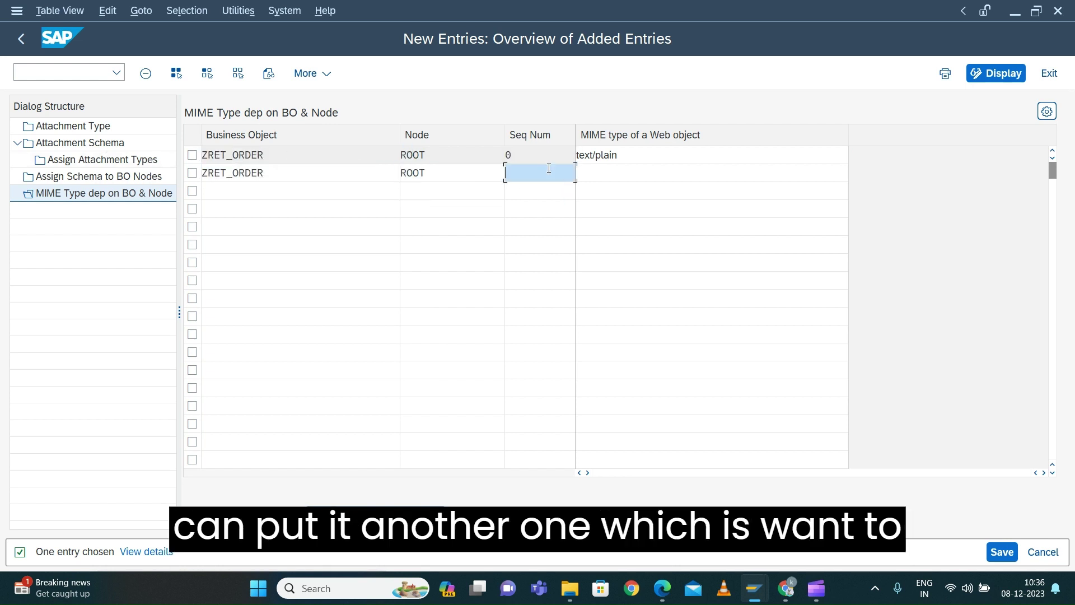
Step: Choose application/pdf from the list of MIME content types for the second ZRET_ORDER entry
click(594, 173)
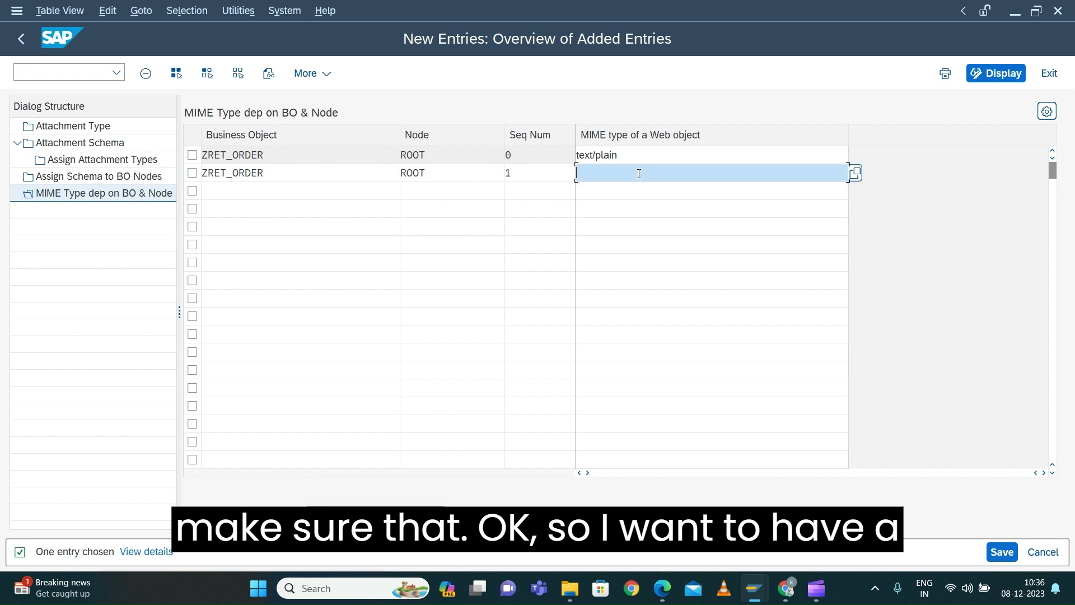
click(854, 174)
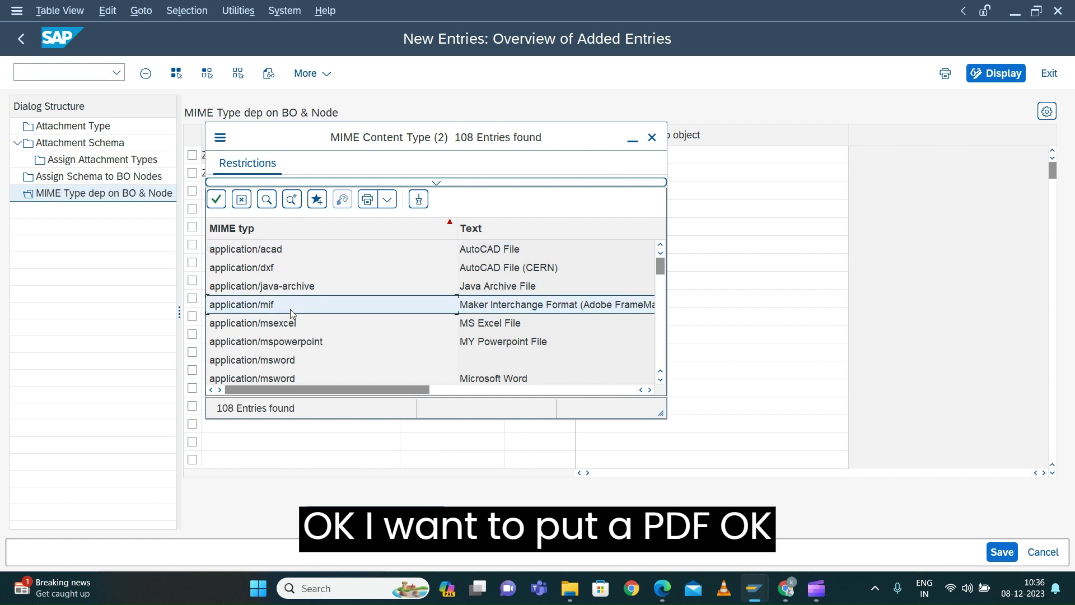
scroll(334, 327, down, 2)
click(264, 305)
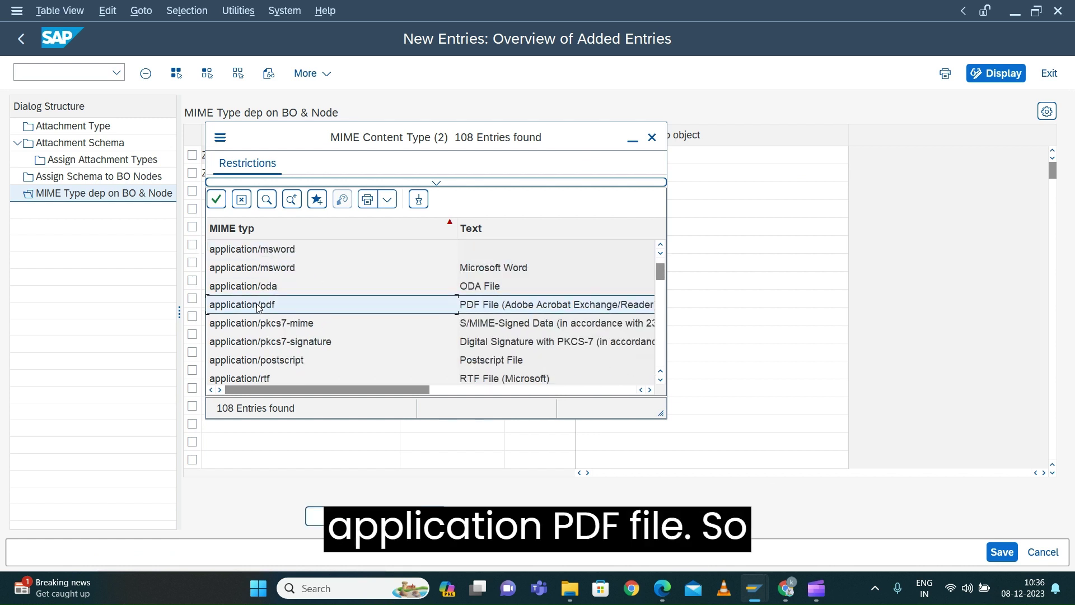
double_click(256, 303)
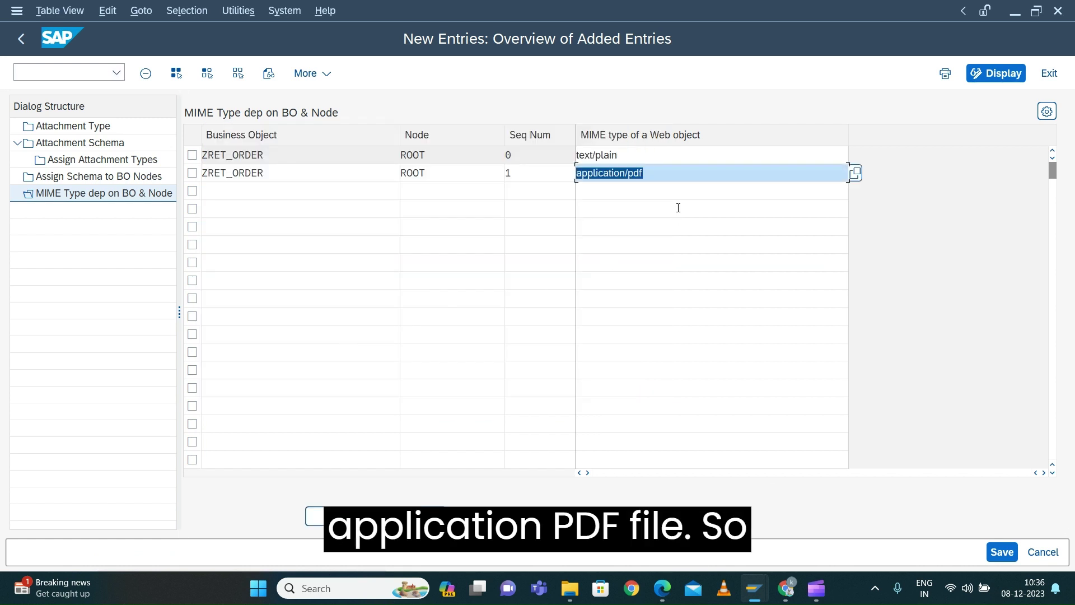
click(651, 193)
click(650, 210)
click(644, 237)
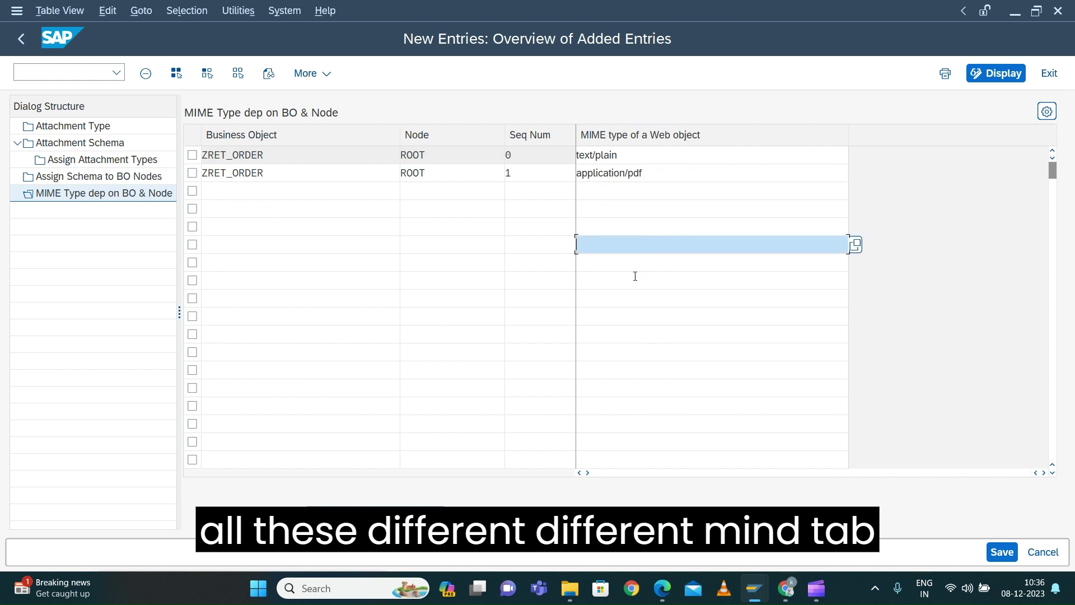
click(535, 191)
click(524, 209)
click(521, 226)
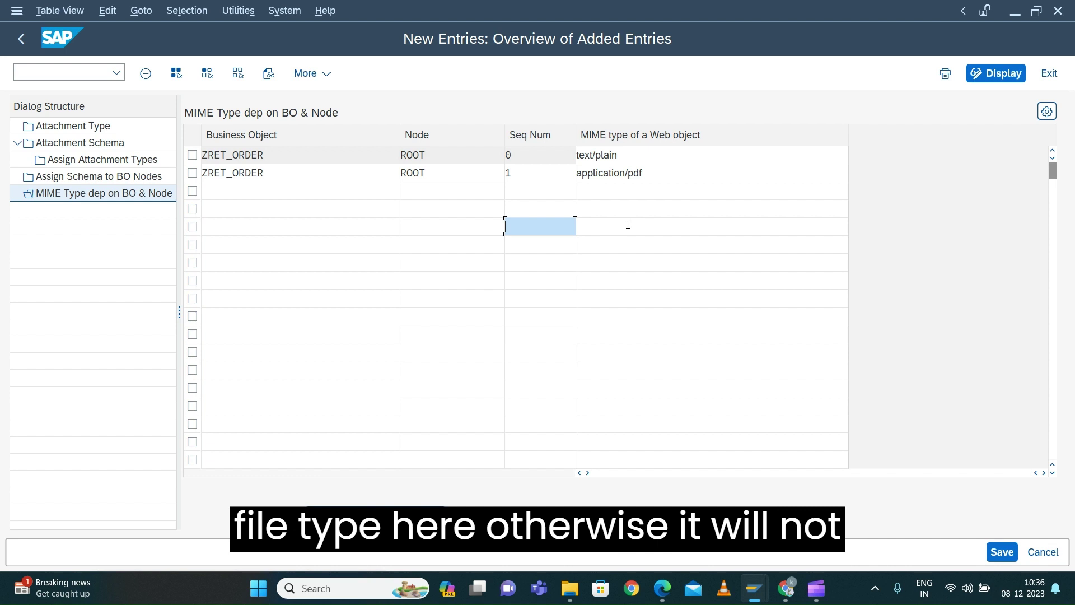
click(664, 161)
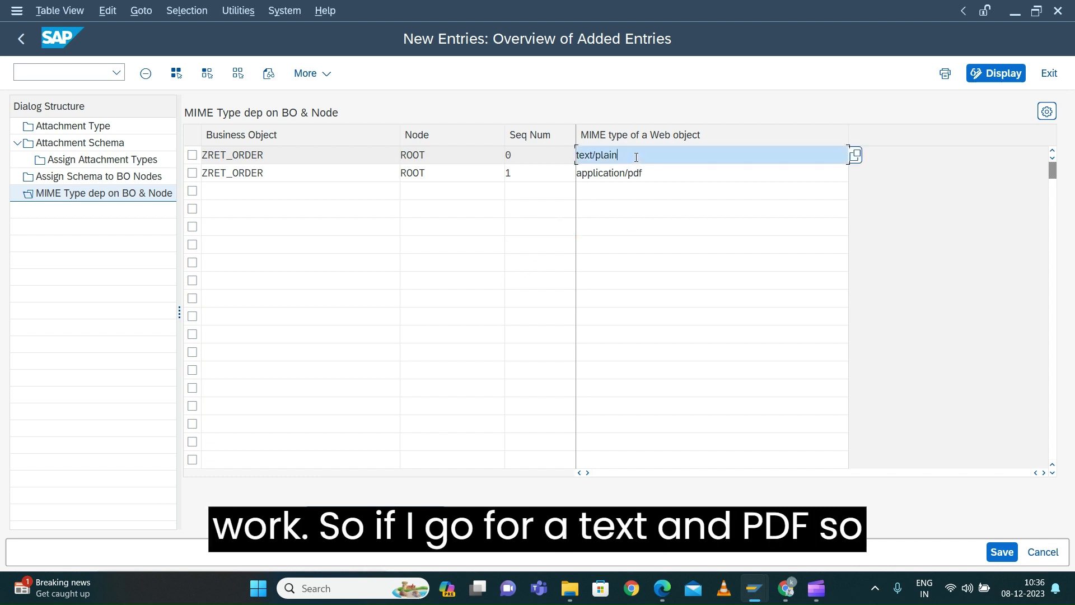
click(641, 175)
click(638, 191)
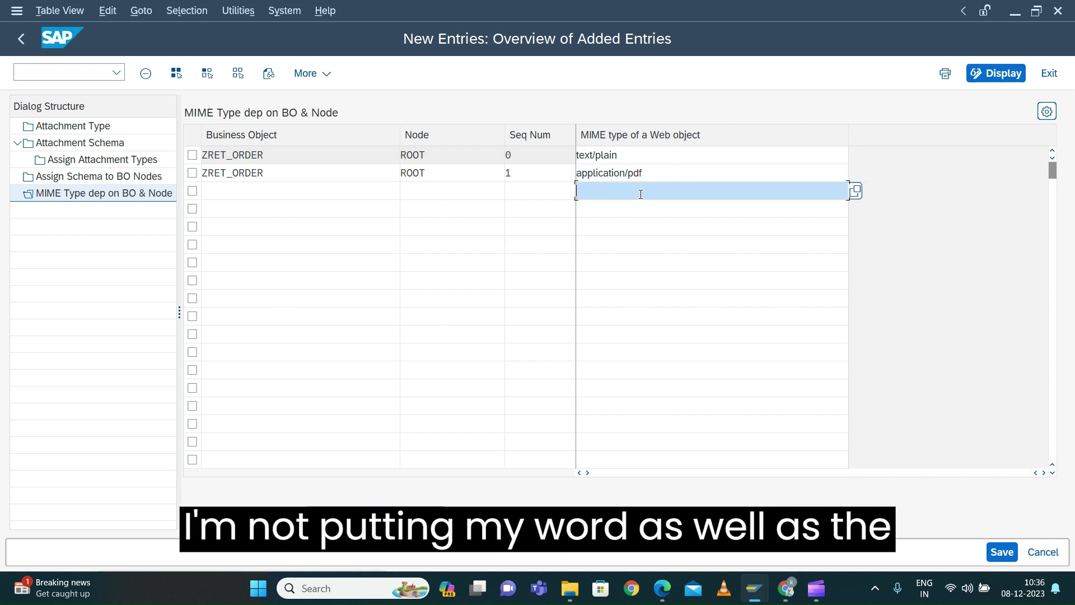
Step: Browse the full list of MIME content types for the next empty entry and close it without choosing one
click(854, 192)
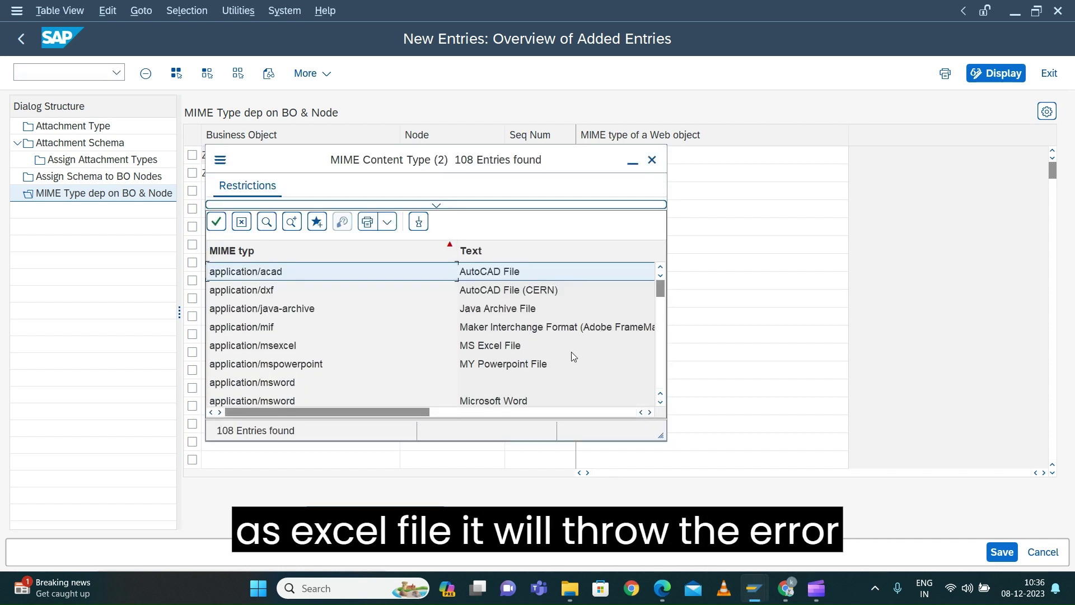
scroll(576, 352, down, 3)
scroll(575, 353, down, 13)
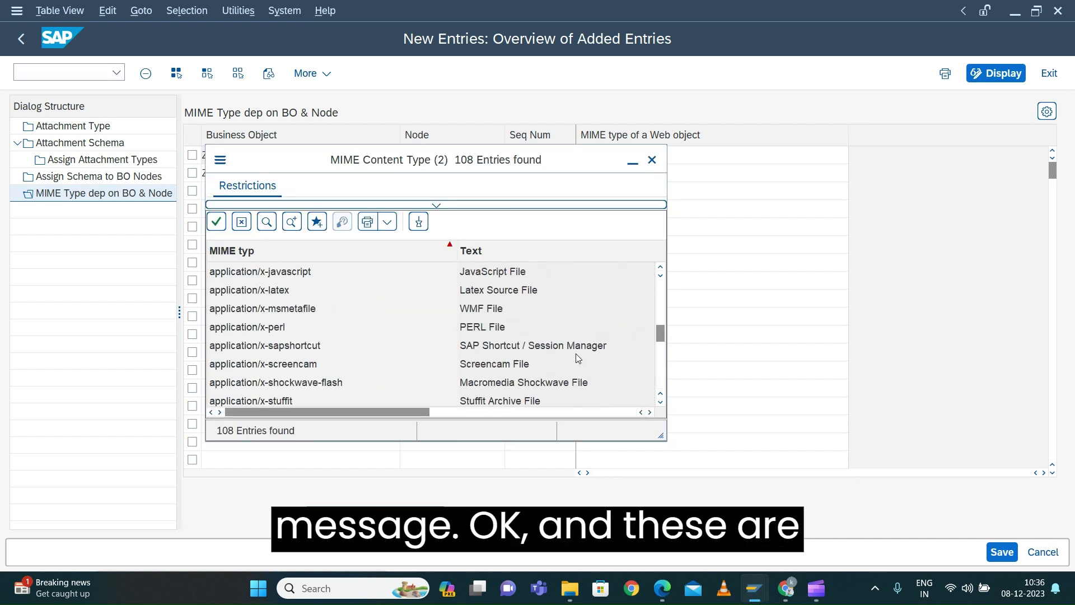
scroll(575, 354, down, 15)
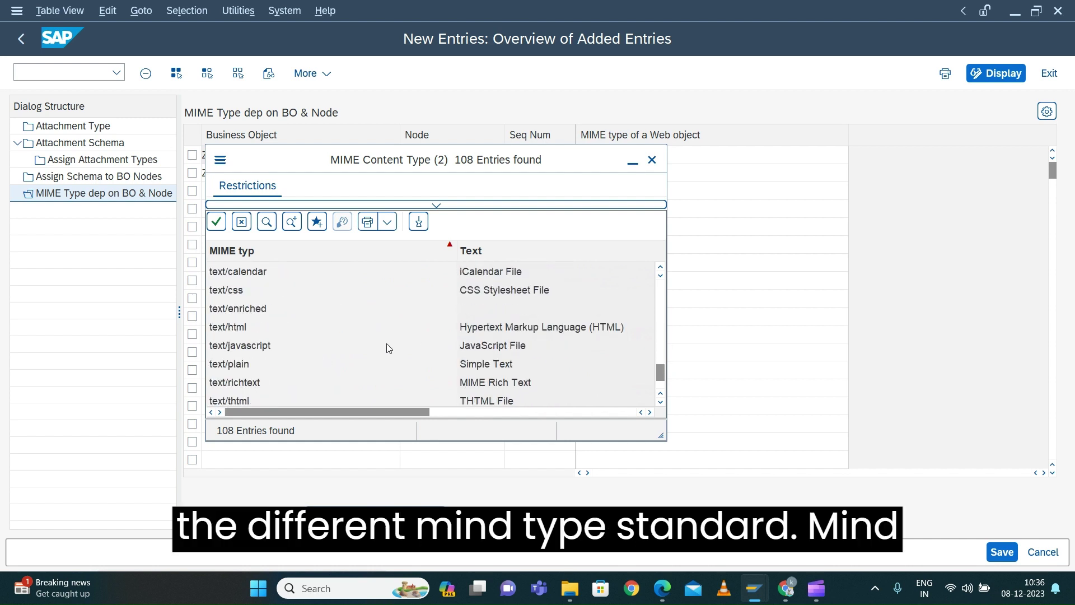
scroll(386, 346, down, 3)
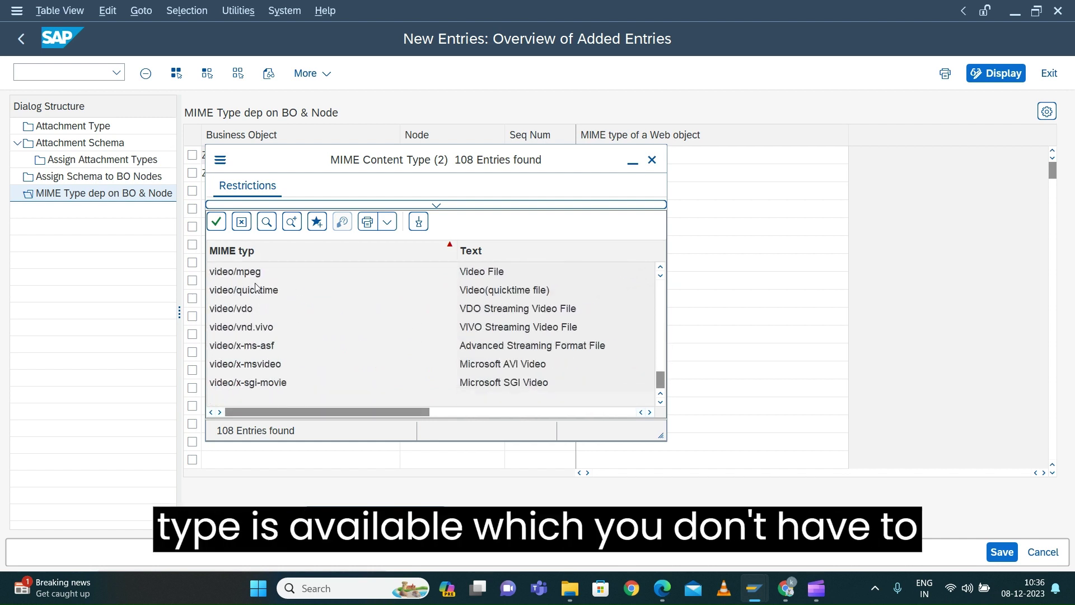
click(247, 225)
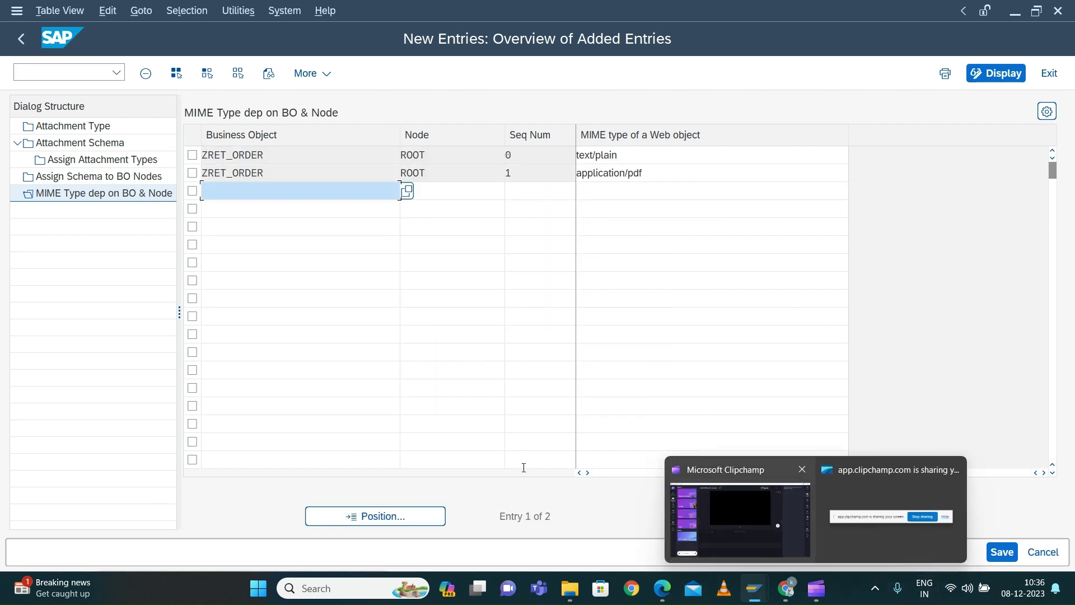
Step: Save the two MIME type entries for the ROOT node of ZRET_ORDER
click(294, 157)
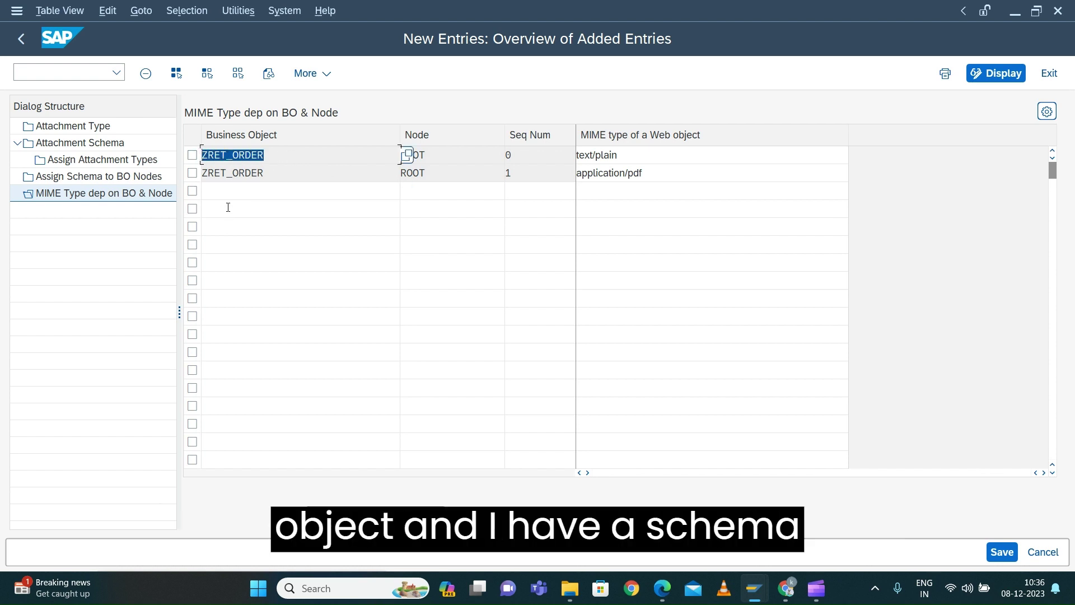
click(84, 178)
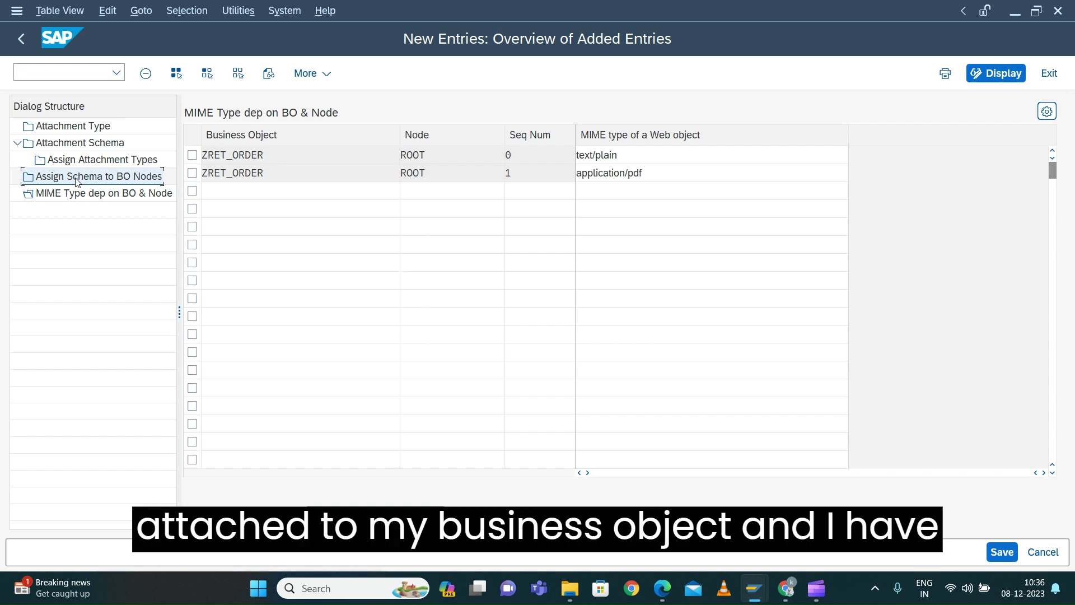
click(70, 143)
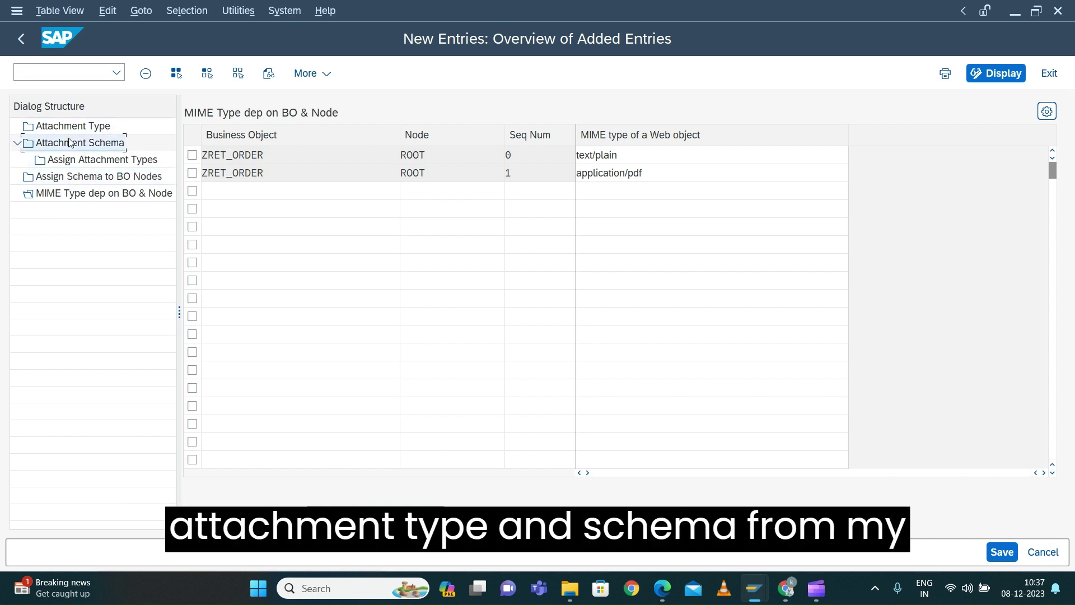
click(1002, 552)
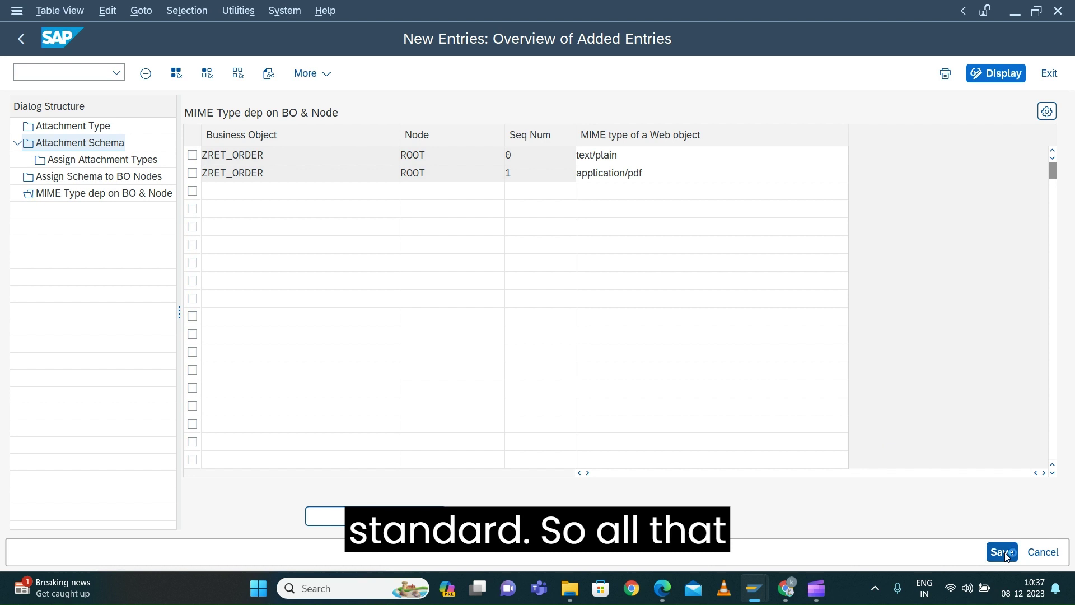
click(1003, 552)
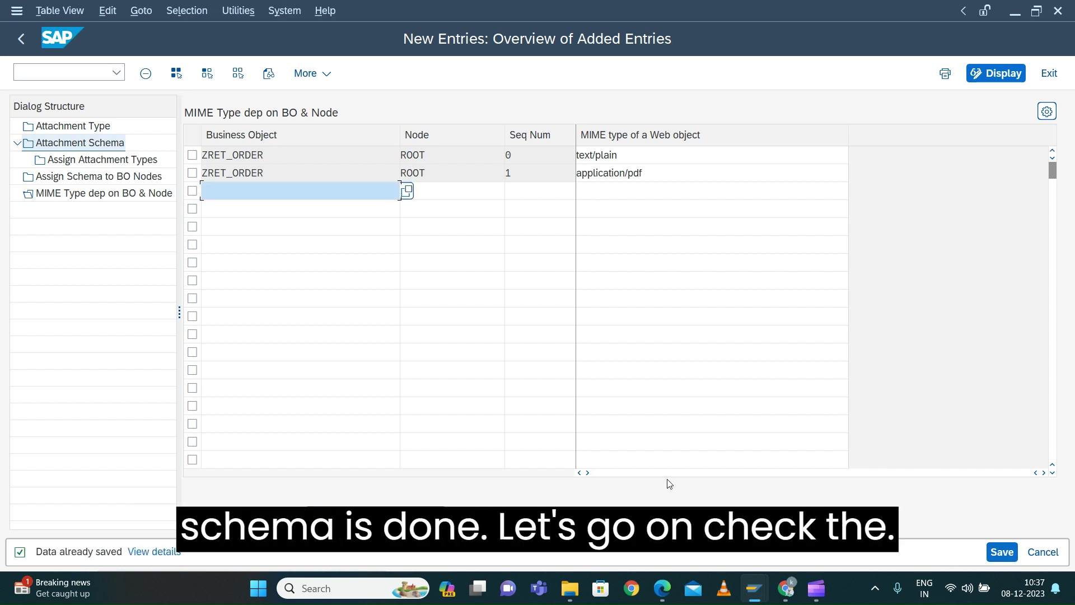
Step: Leave the attachment configuration for the IMG structure and start the business object test transaction with /nBOBT
click(44, 74)
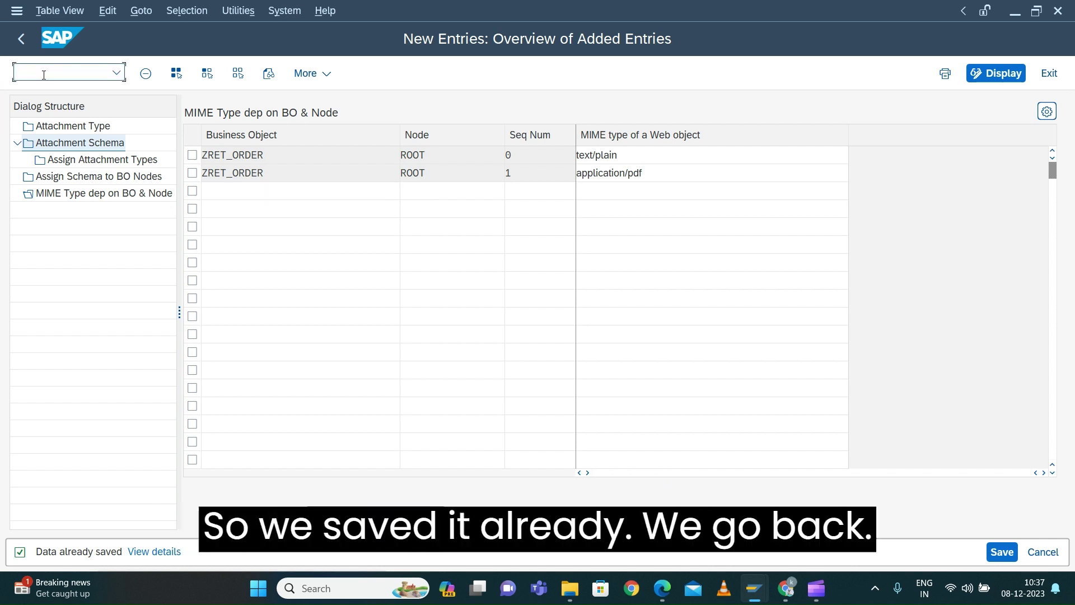
click(22, 38)
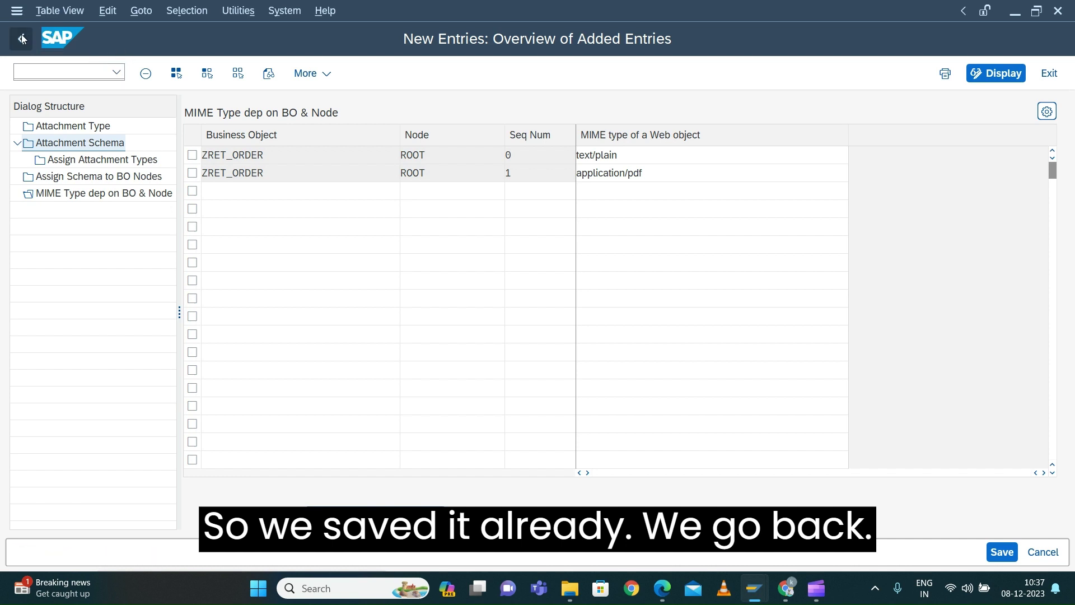
click(22, 38)
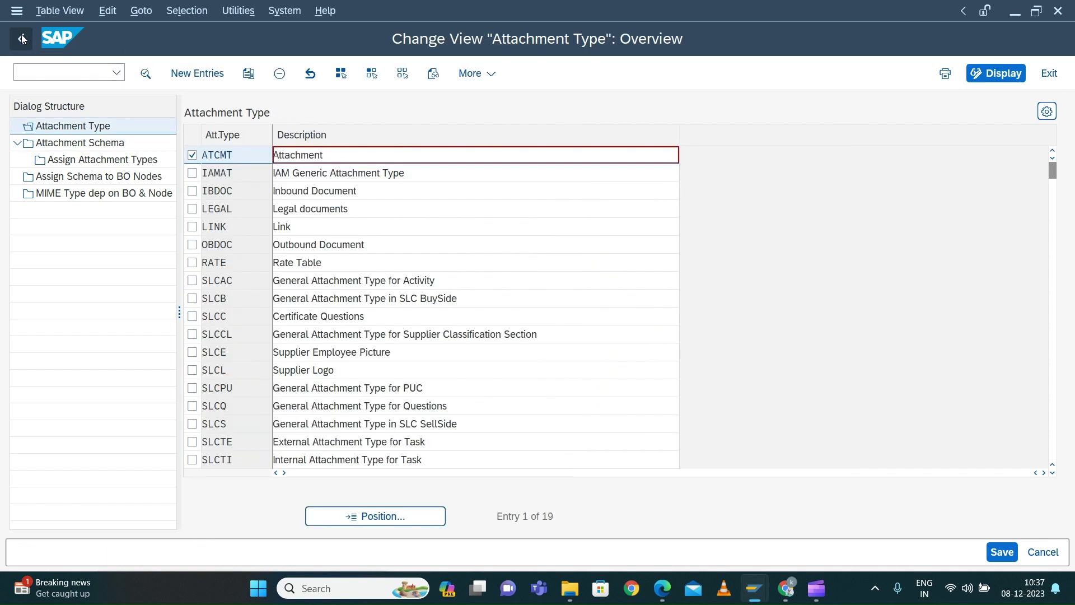
click(22, 38)
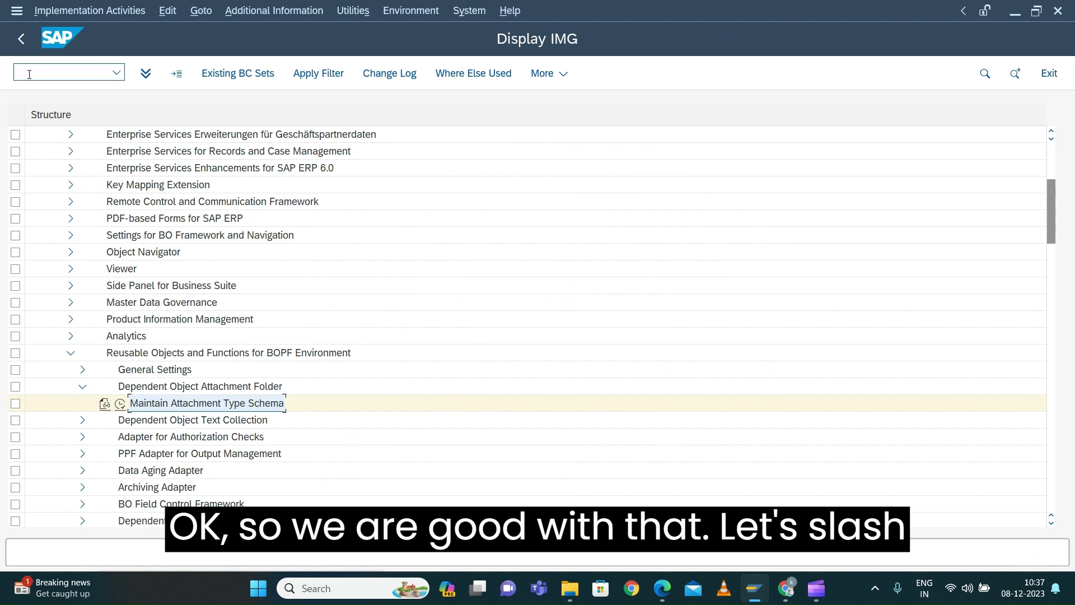
text(/n)
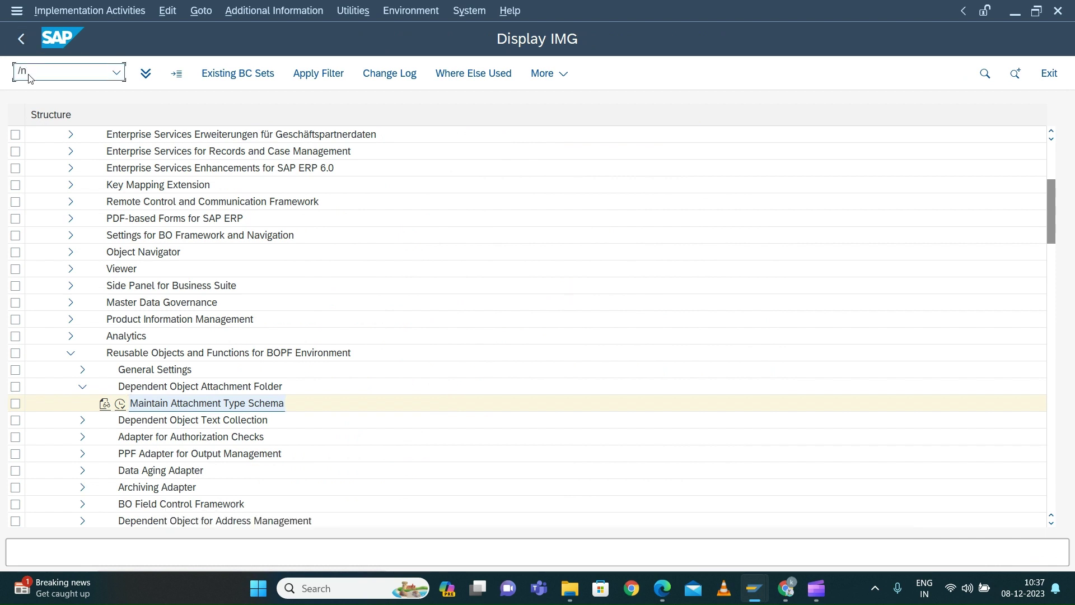
text(BOBT)
key(Return)
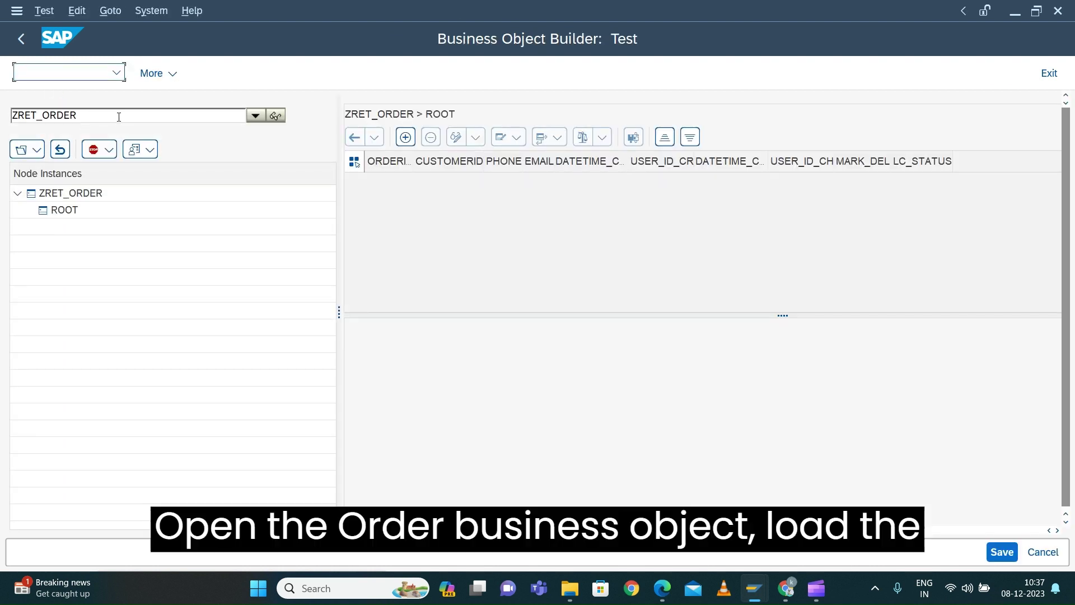
Step: Load all ROOT instances of ZRET_ORDER using the SELECT_ALL query without restrictions
click(119, 116)
click(34, 149)
mouse_move(45, 196)
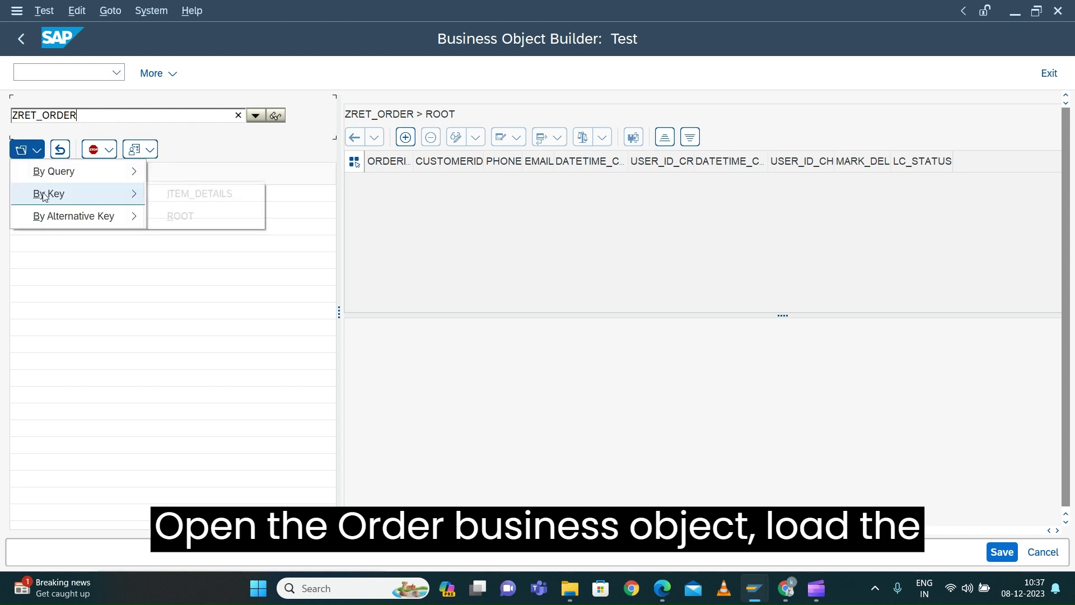
mouse_move(86, 176)
click(191, 193)
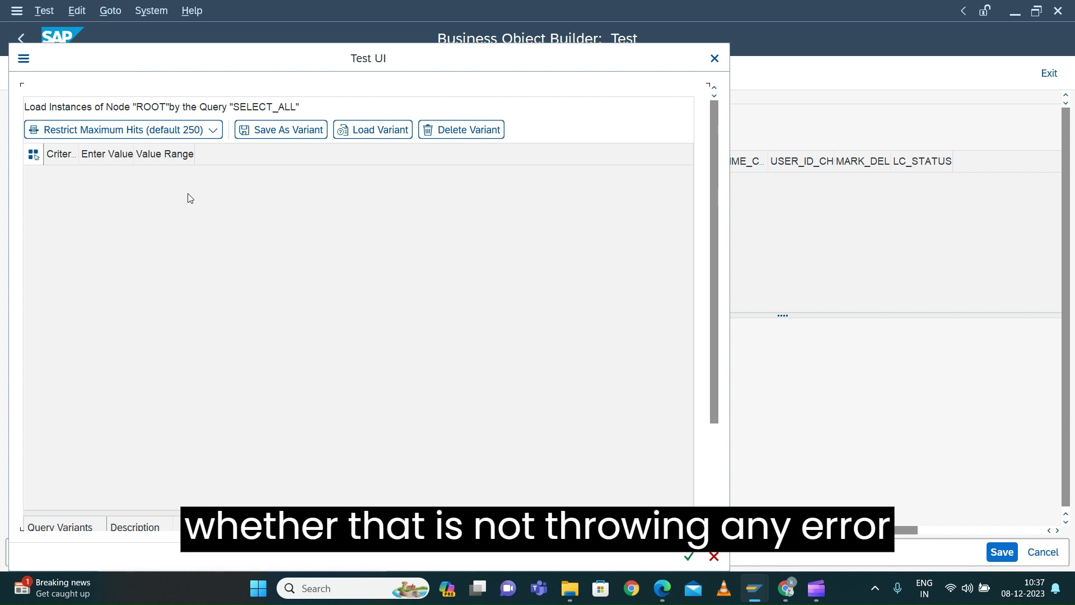
click(689, 558)
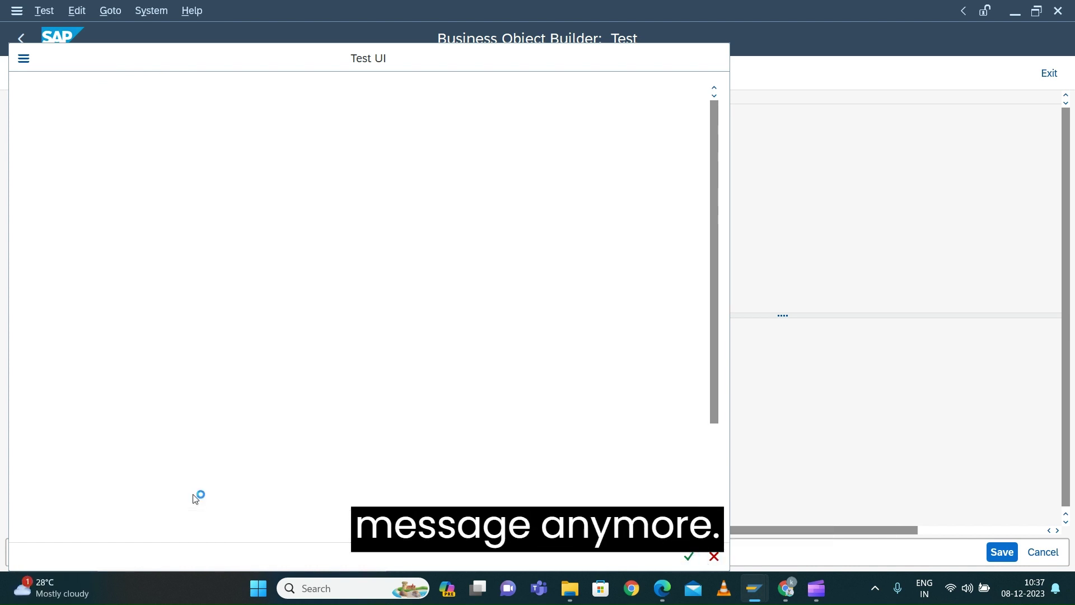
Step: Select the last ROOT instance, open its ATTACHMENT association and create a new attachment instance there
click(91, 413)
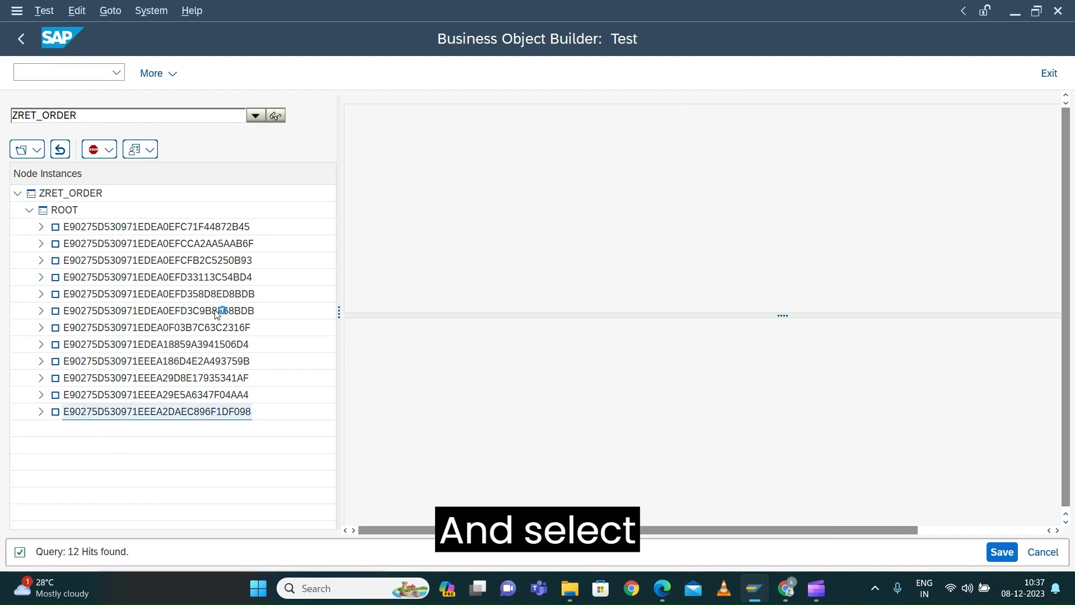
click(353, 183)
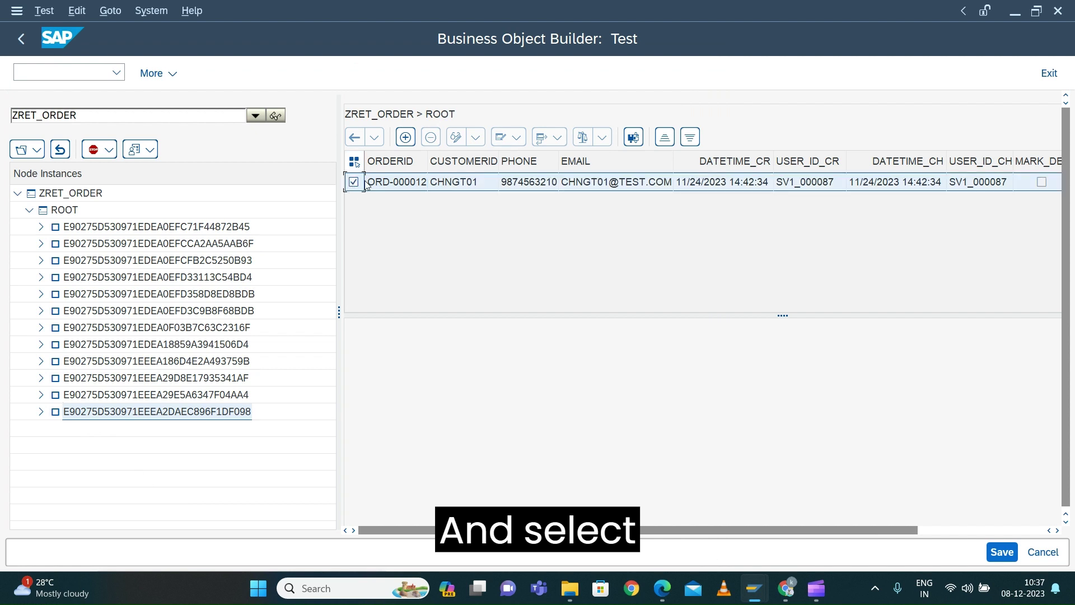
click(450, 142)
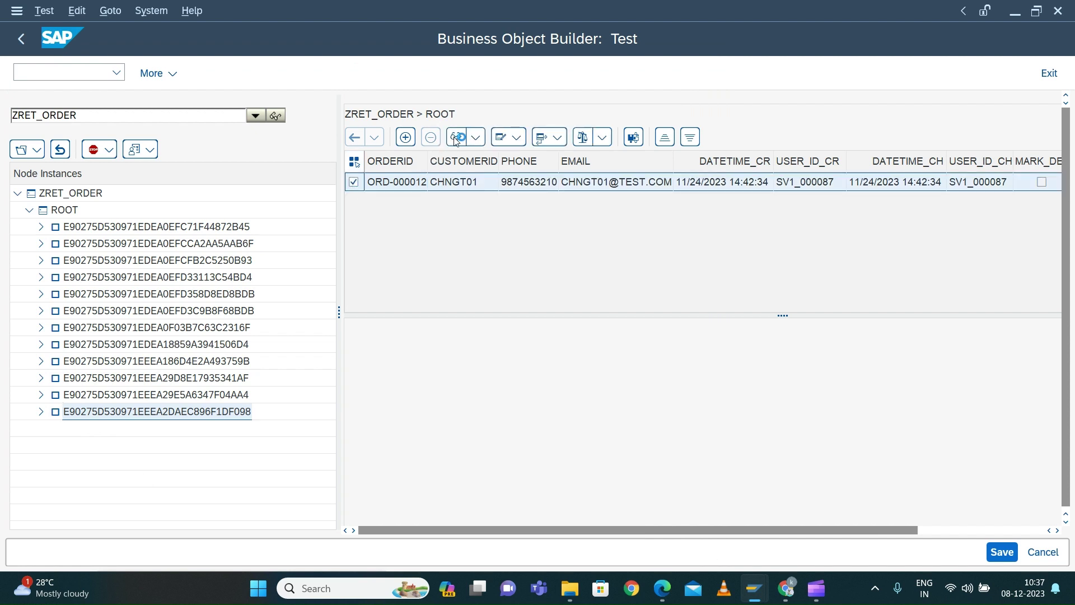
click(41, 412)
click(84, 429)
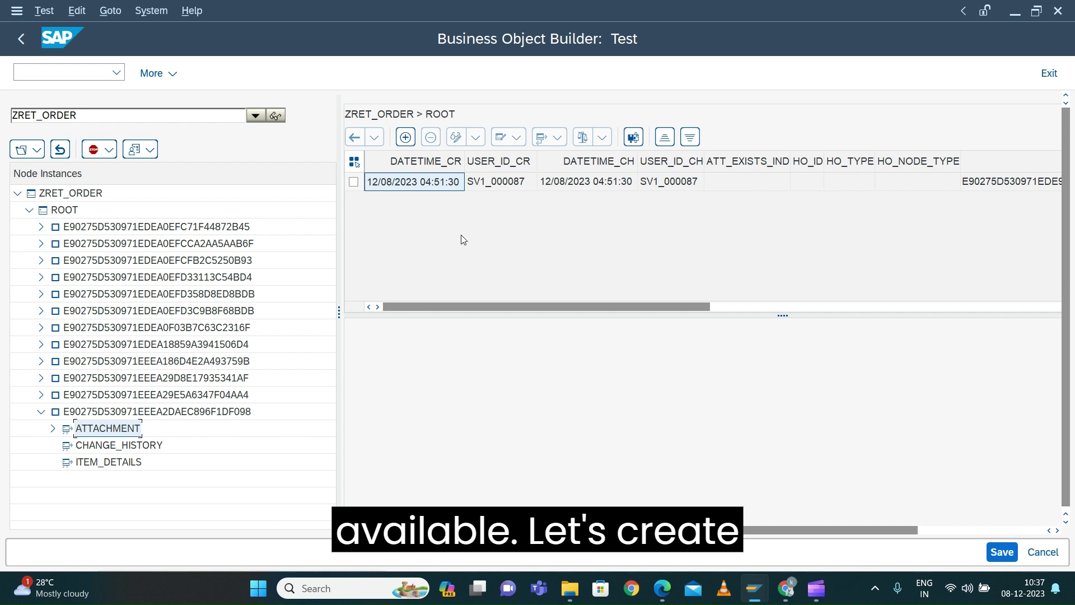
click(407, 140)
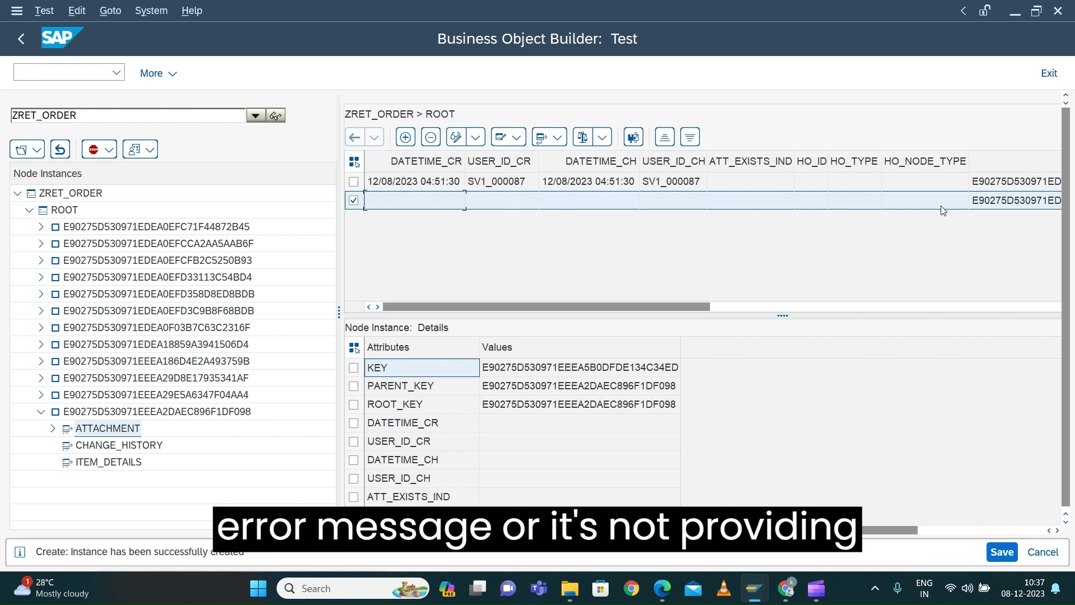
Step: Compare the ATT_SCHEMA values of the existing attachment instance and the newly created one
click(731, 308)
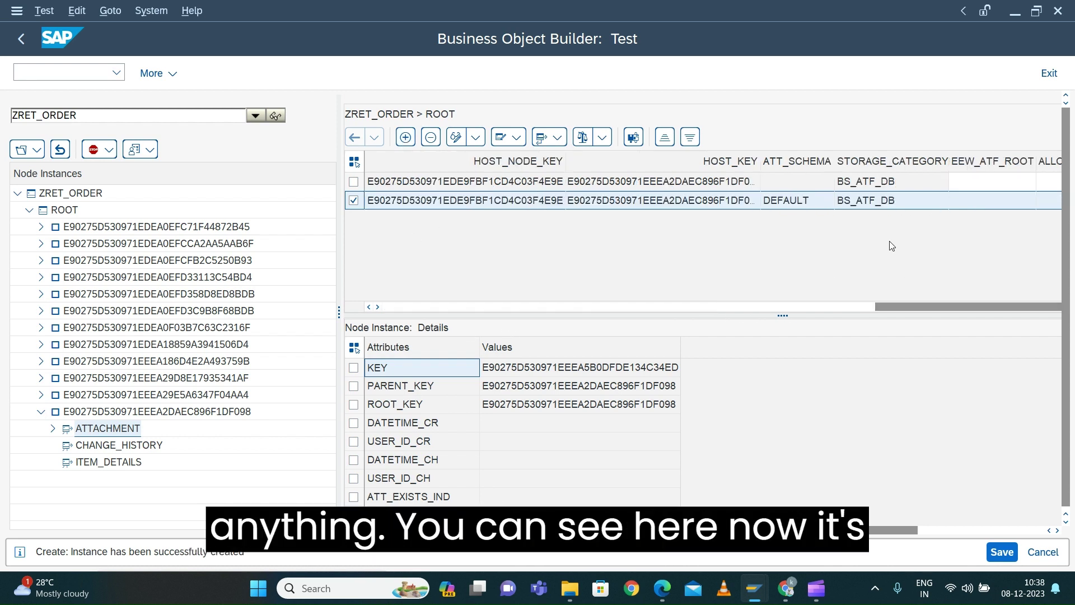
click(781, 207)
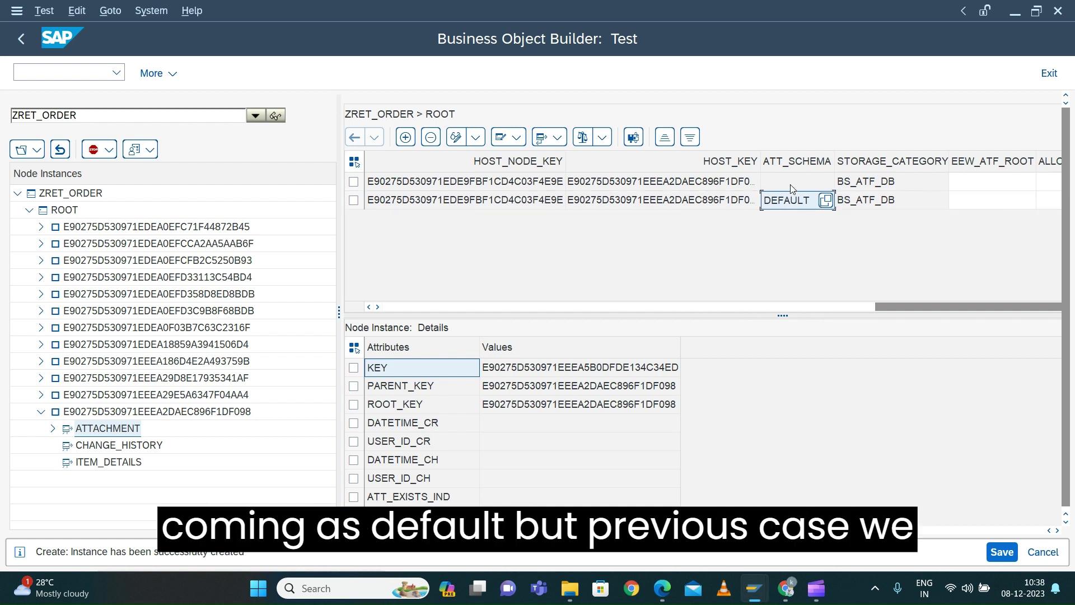
click(791, 183)
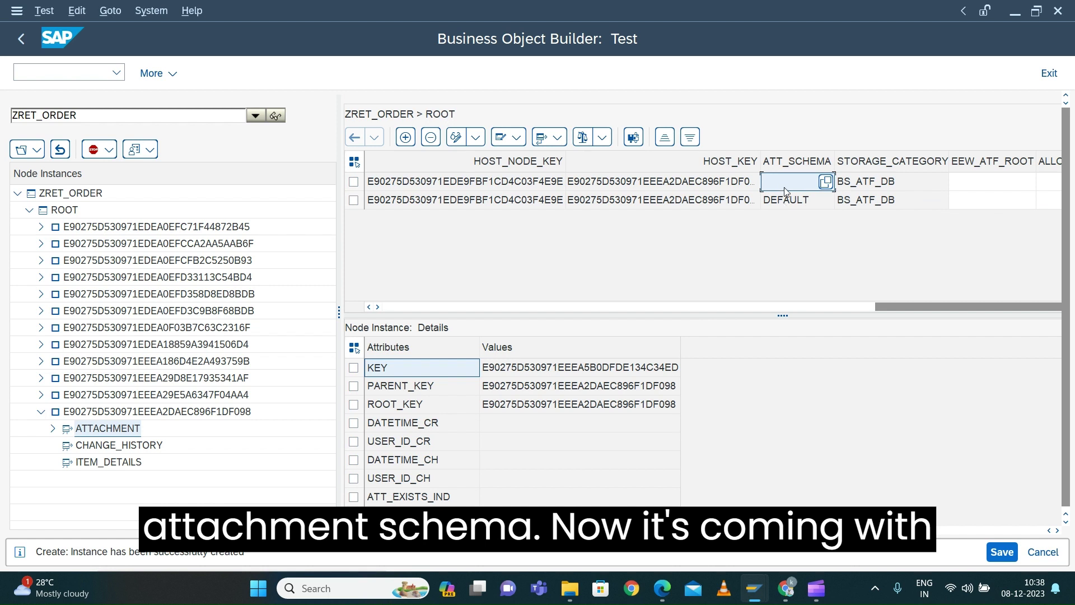
click(786, 207)
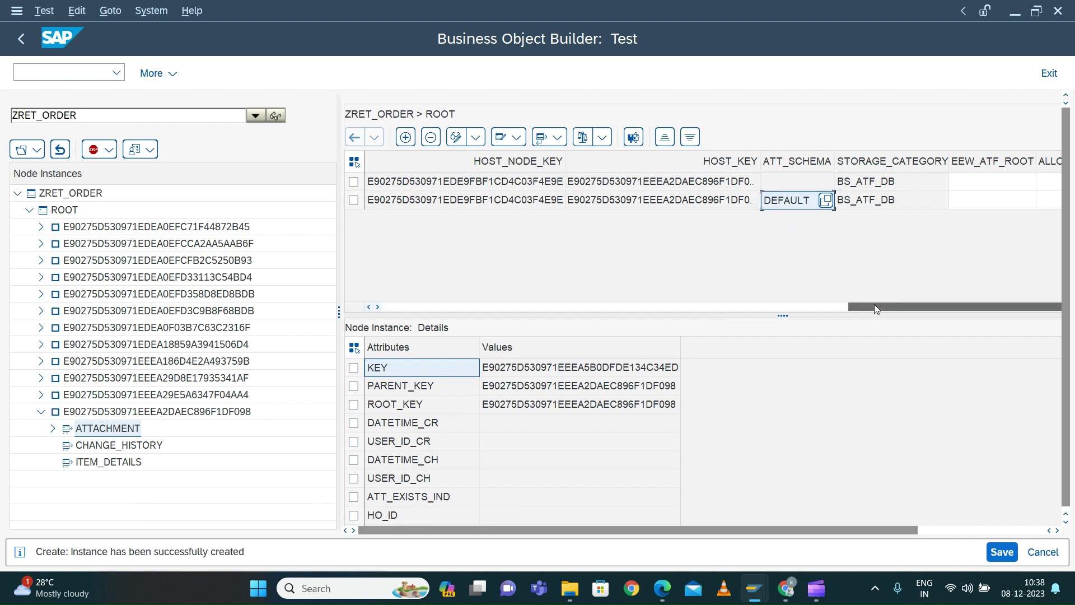
drag(875, 308, 414, 306)
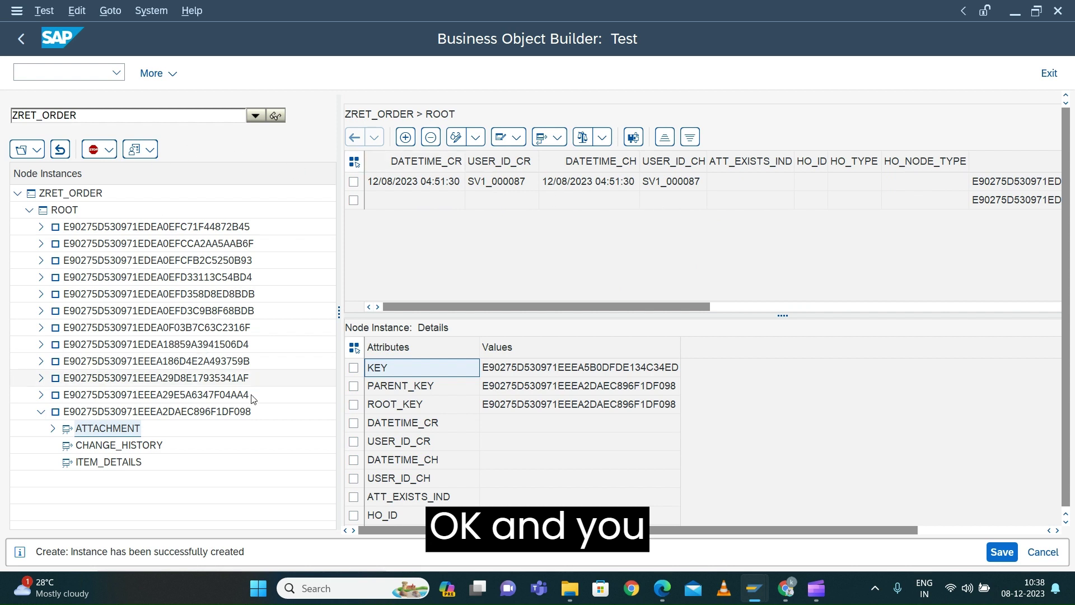
Step: Save the new attachment instance and expand the ATTACHMENT node to list its instances
click(1011, 553)
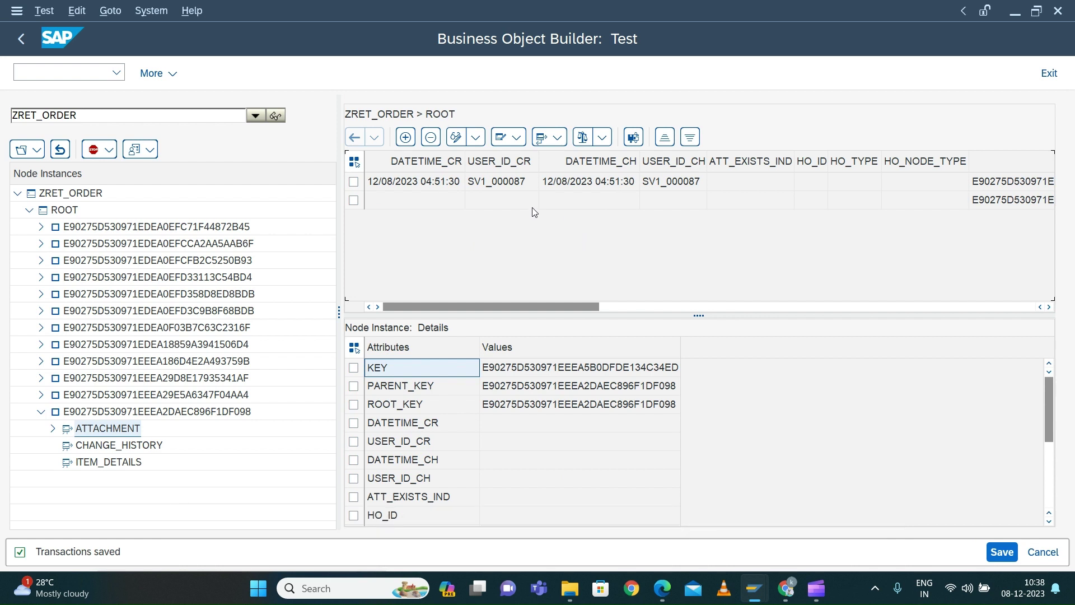
click(54, 429)
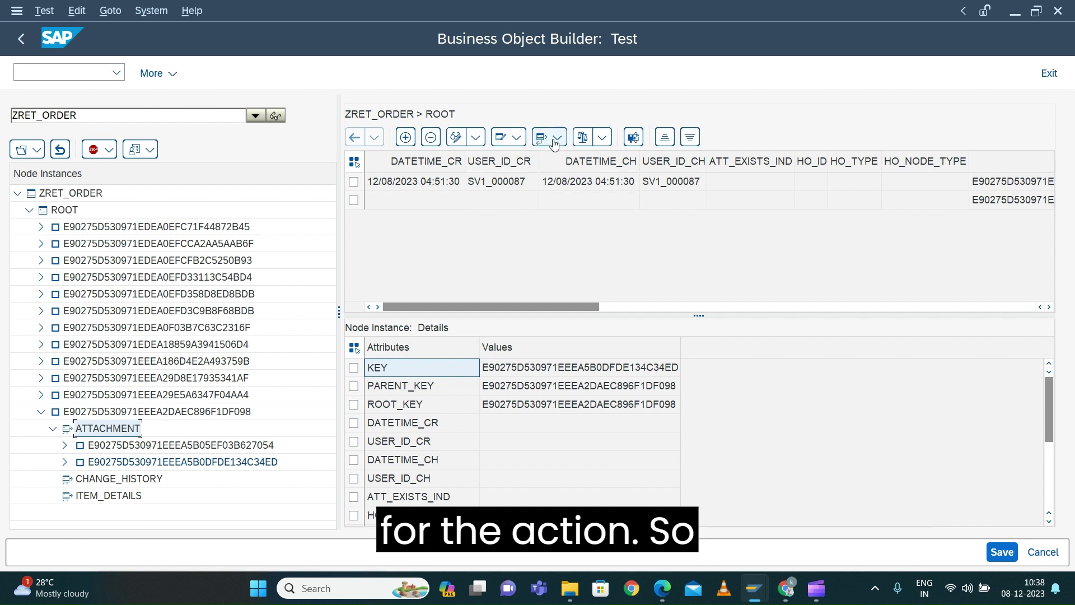
click(516, 137)
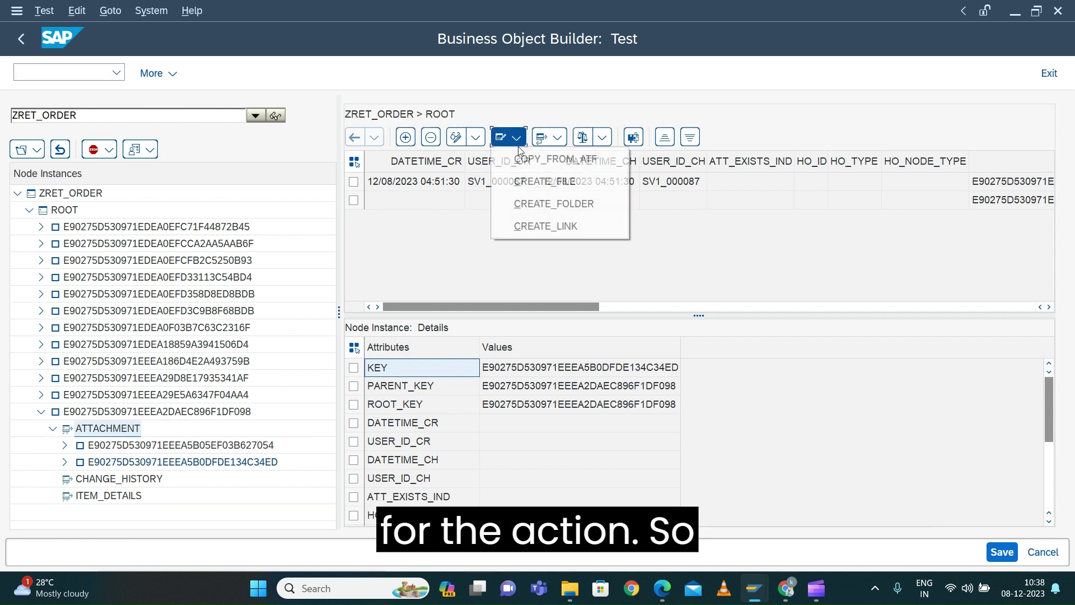
click(519, 182)
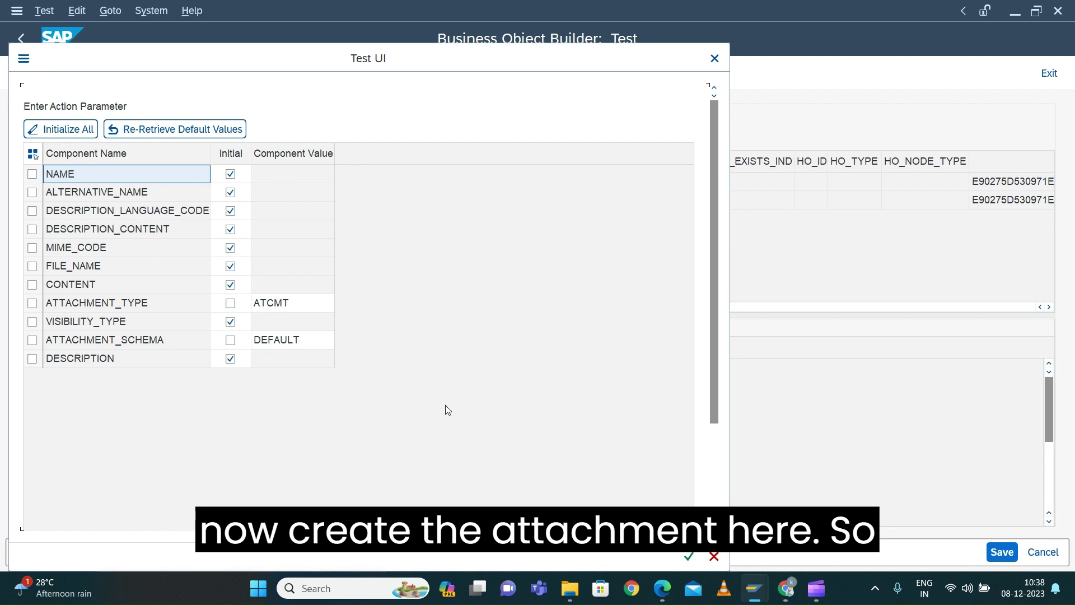
click(714, 556)
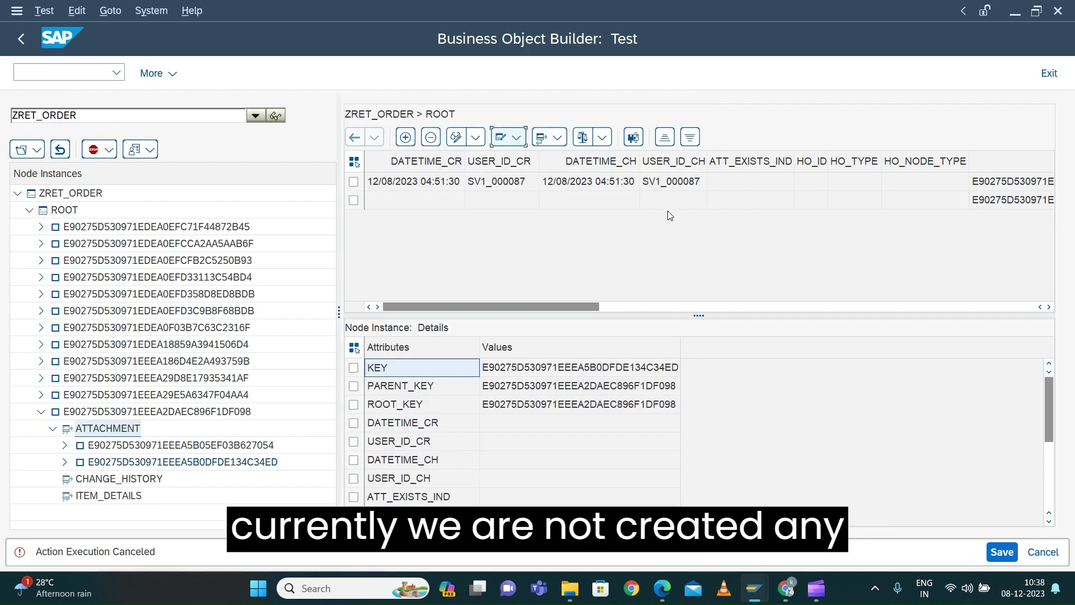
Step: Expand the newly created attachment instance, open its DOCUMENT association and look through the document table's columns
click(65, 463)
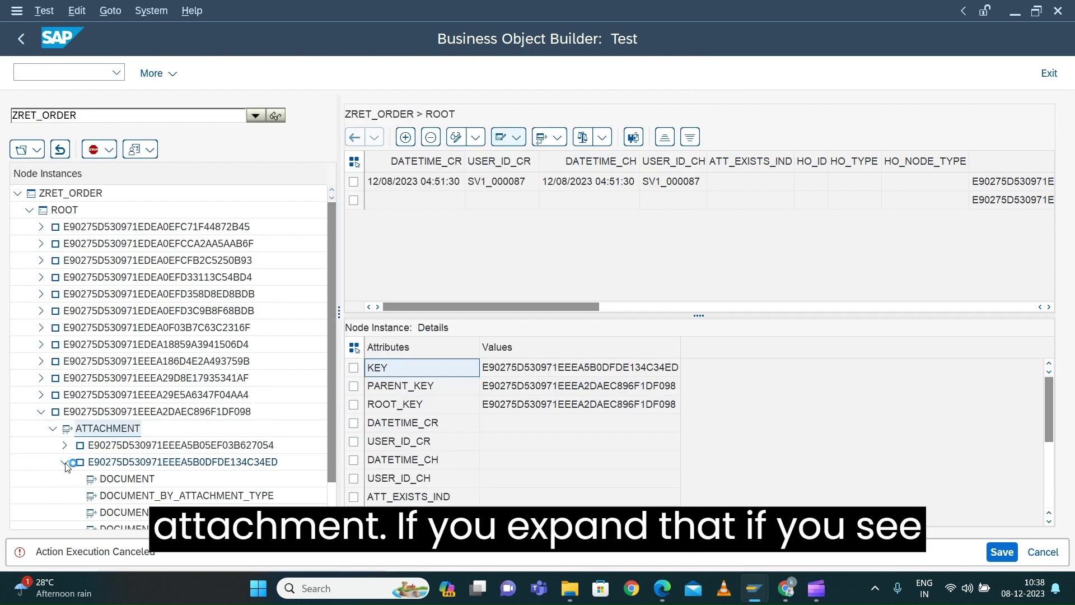
click(133, 480)
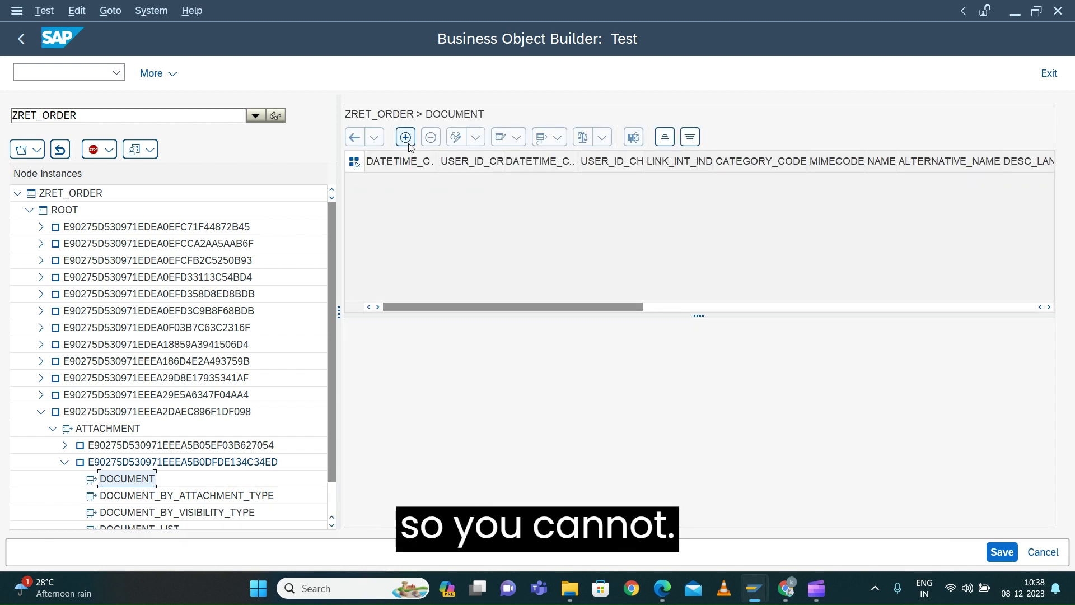
scroll(416, 302, right, 5)
scroll(415, 306, left, 5)
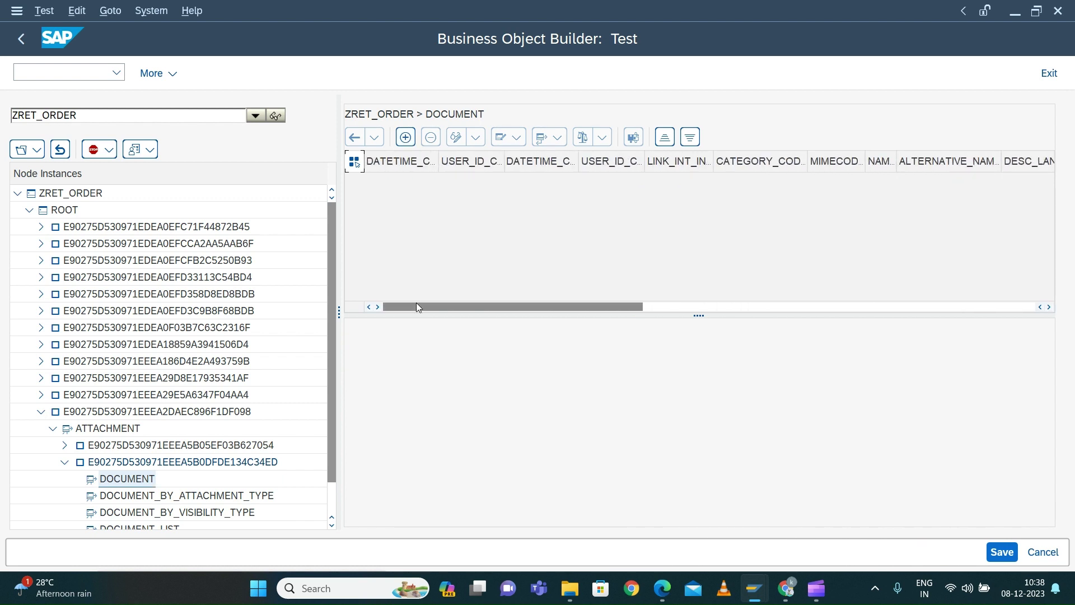